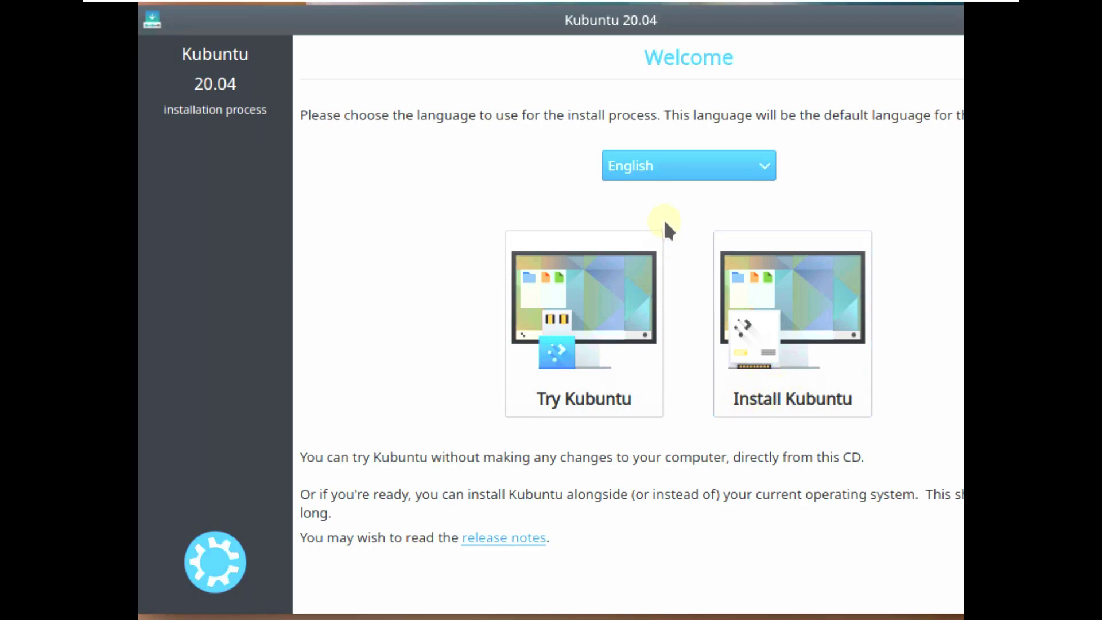
# Keep English as the language and start the Kubuntu live session without installing it
pyautogui.click(650, 172)
pyautogui.scroll(-3, 664, 337)
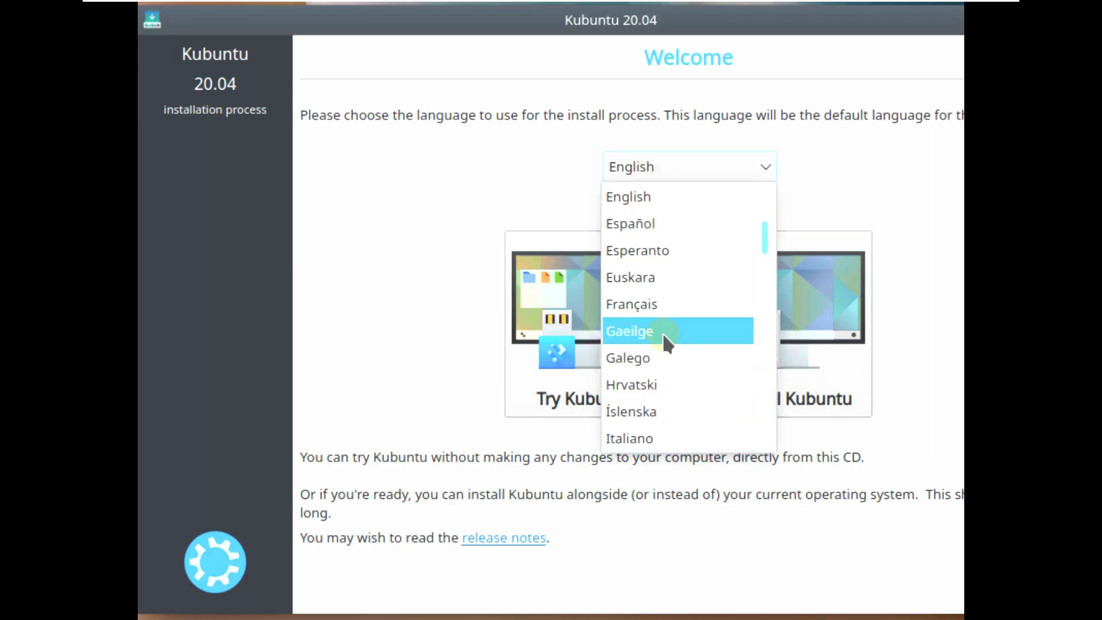
pyautogui.moveTo(763, 235); pyautogui.dragTo(794, 179)
pyautogui.click(794, 179)
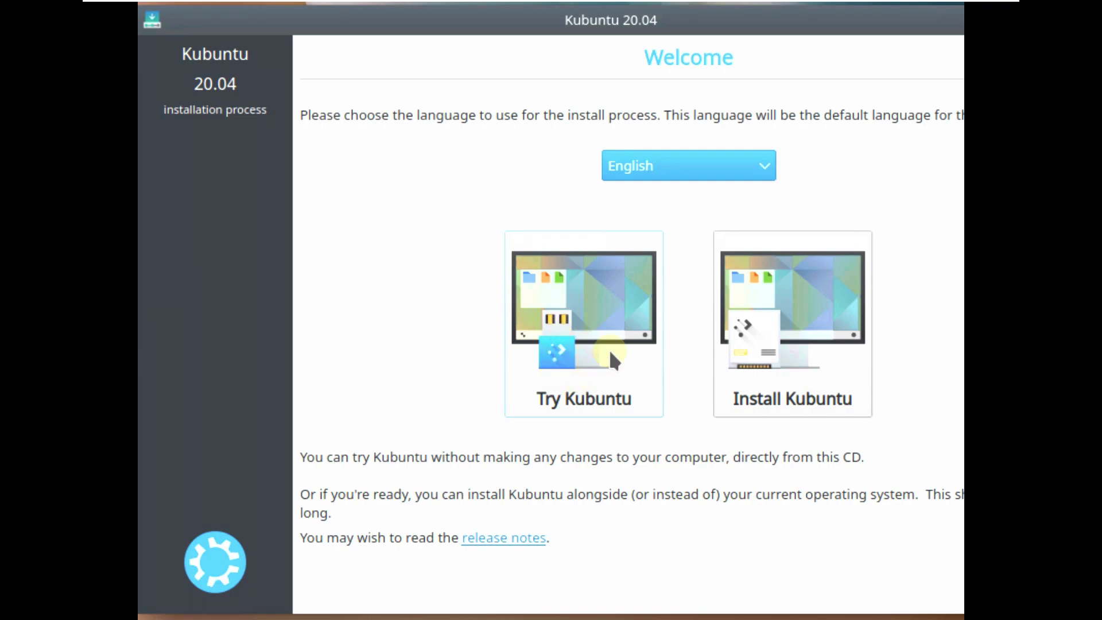
pyautogui.click(604, 314)
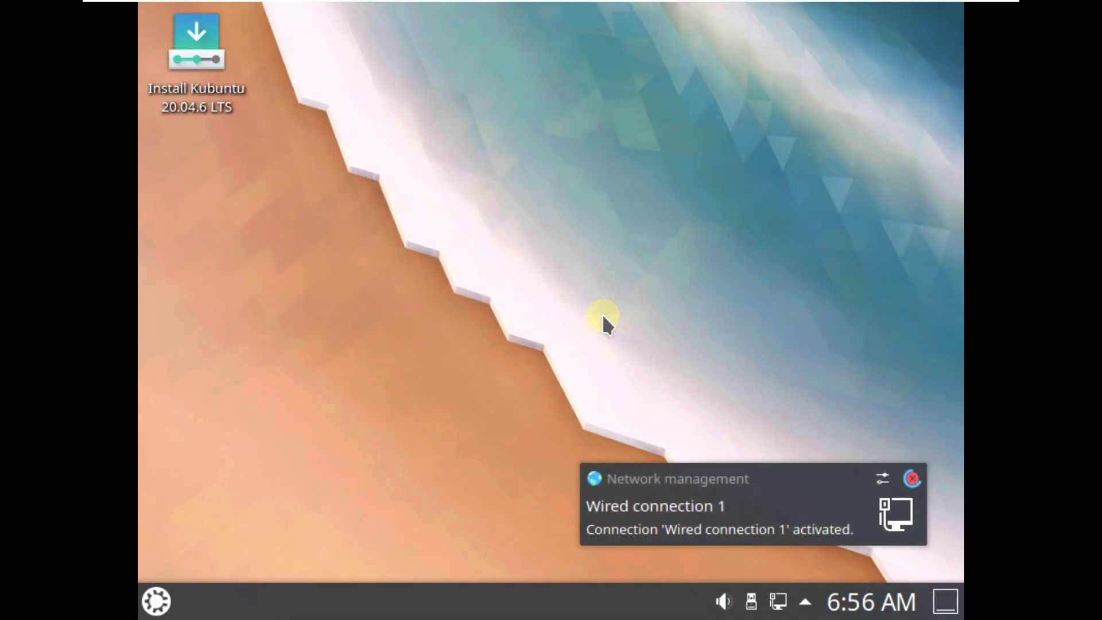
# Turn off aspect-ratio stretching of the virtual machine's display
pyautogui.rightClick(489, 147)
pyautogui.click(767, 54)
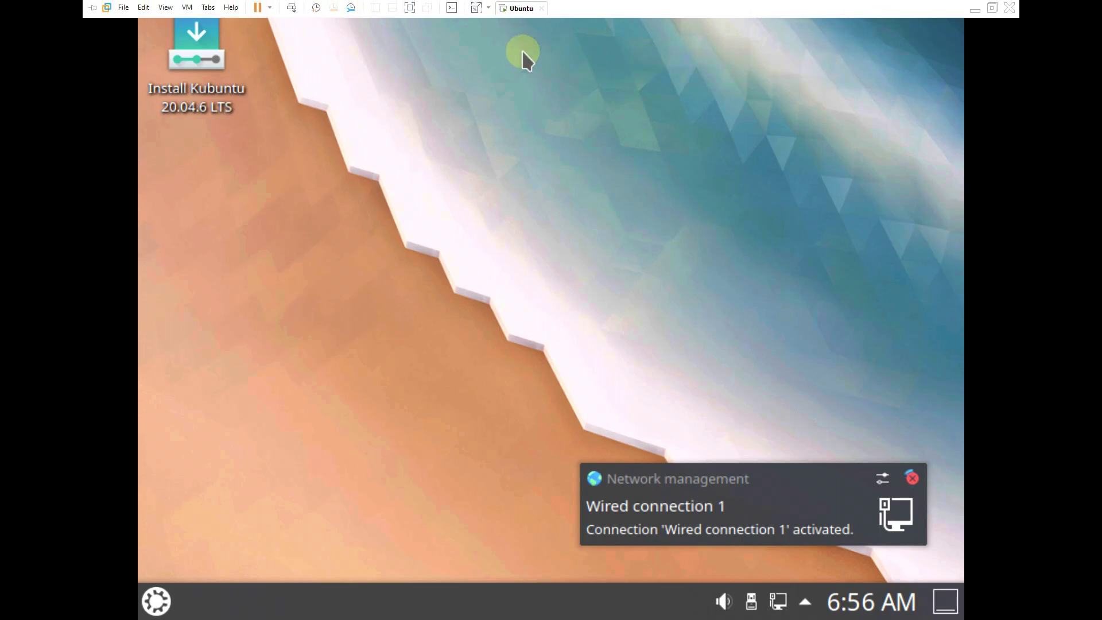
pyautogui.click(474, 8)
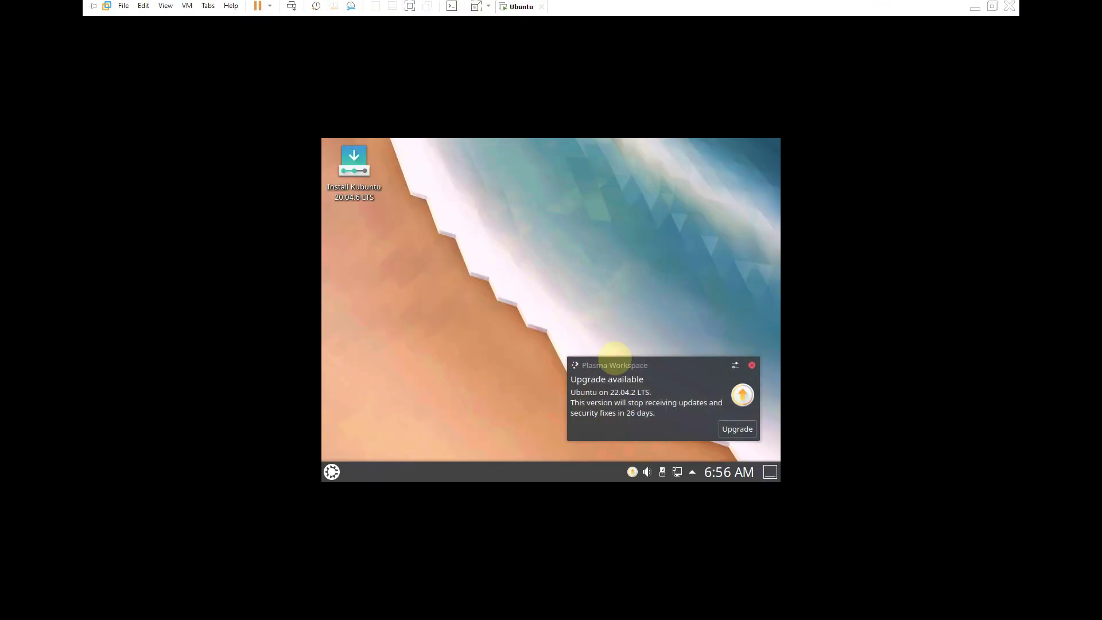
pyautogui.moveTo(572, 392); pyautogui.dragTo(653, 393)
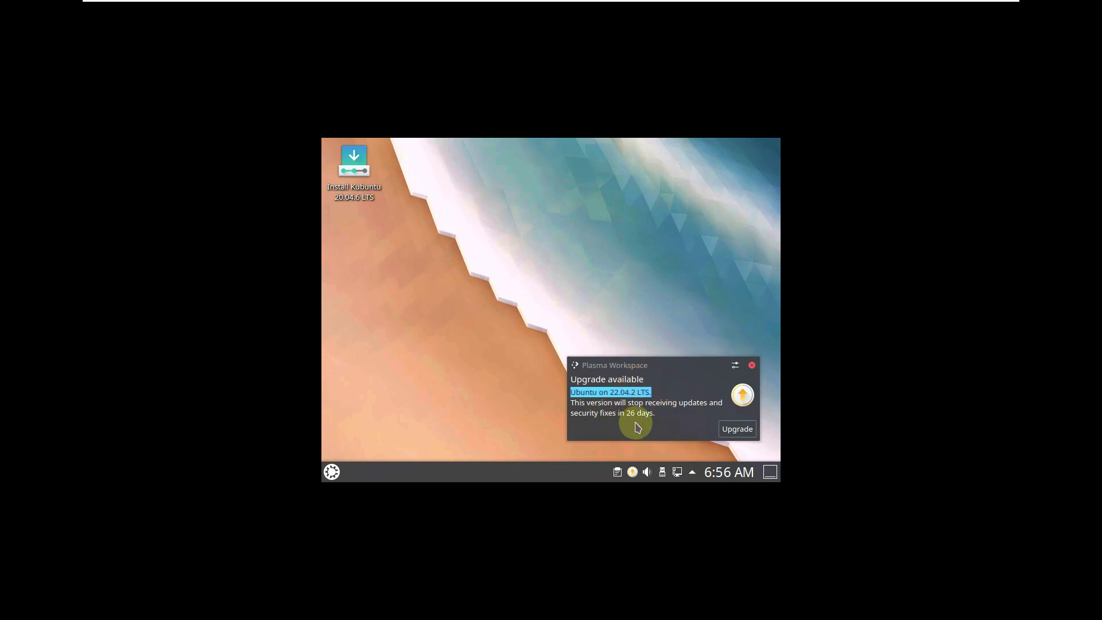
pyautogui.rightClick(543, 213)
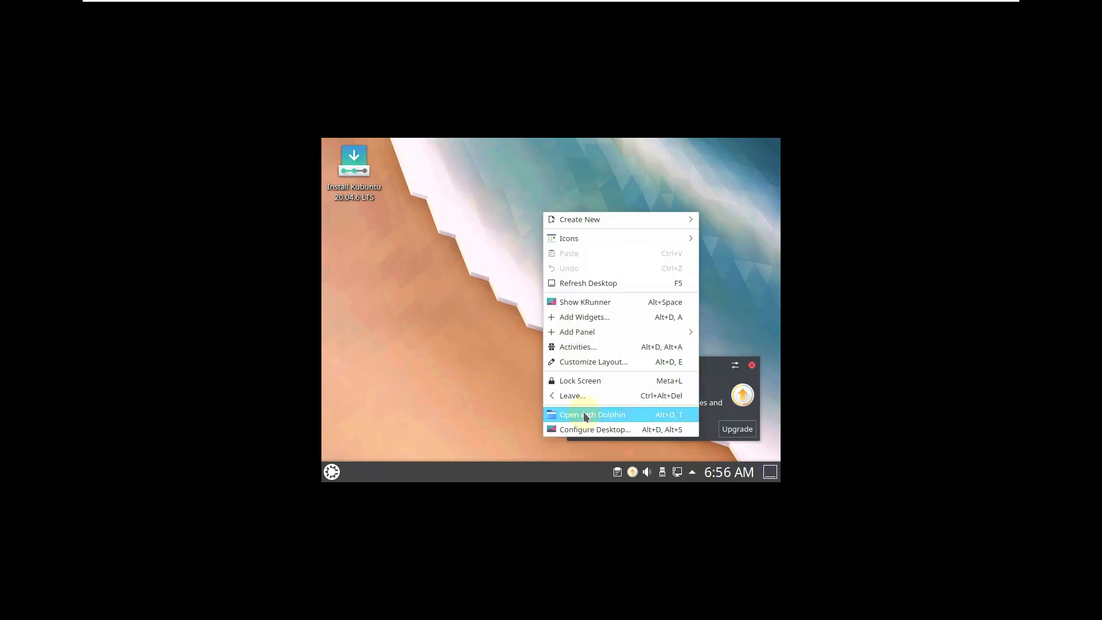
pyautogui.click(459, 187)
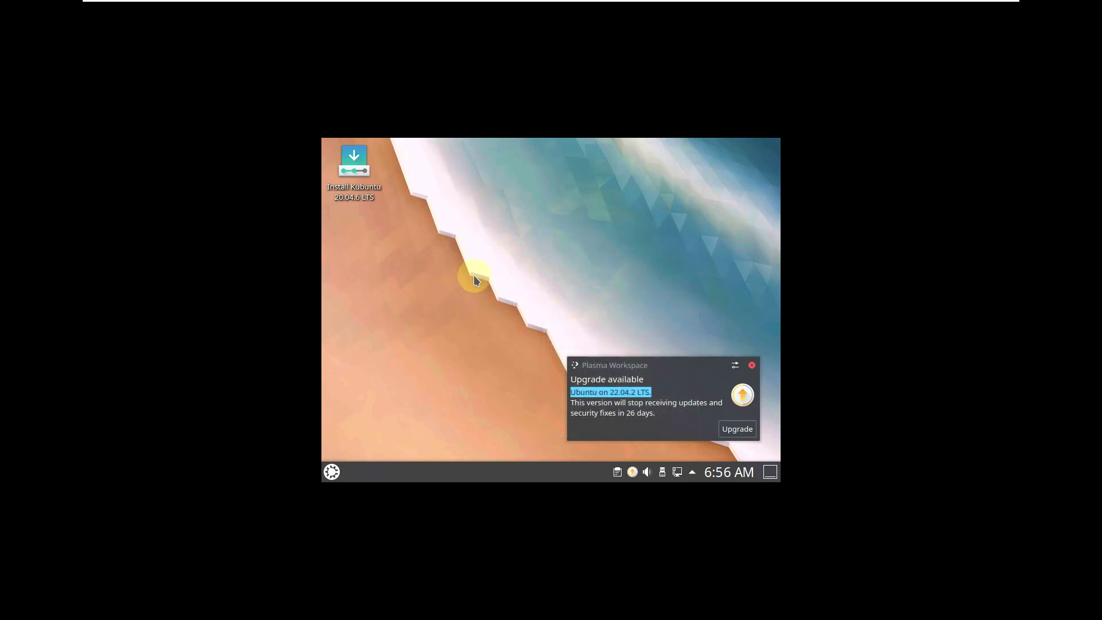
# Open System Settings and go to the Display and Monitor configuration in the Hardware section
pyautogui.click(331, 472)
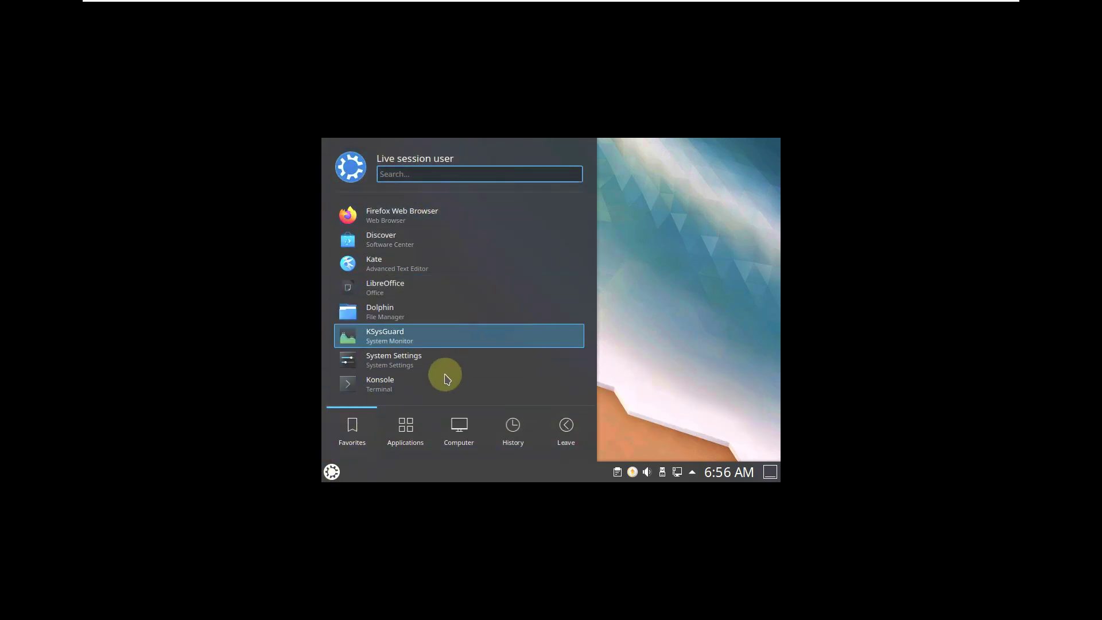
pyautogui.click(374, 360)
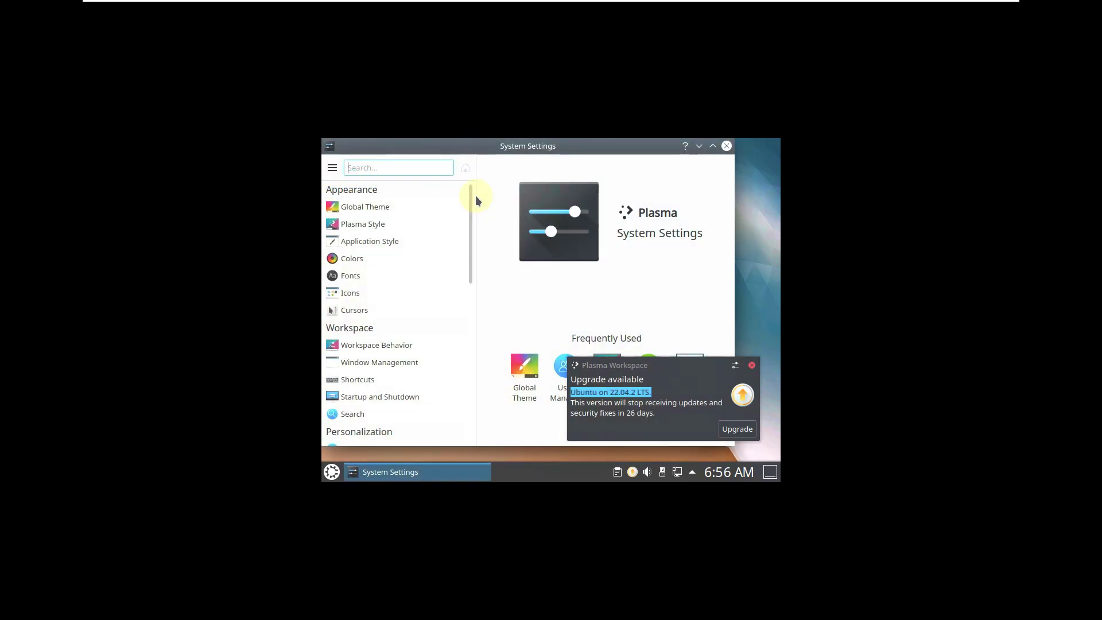
pyautogui.rightClick(753, 282)
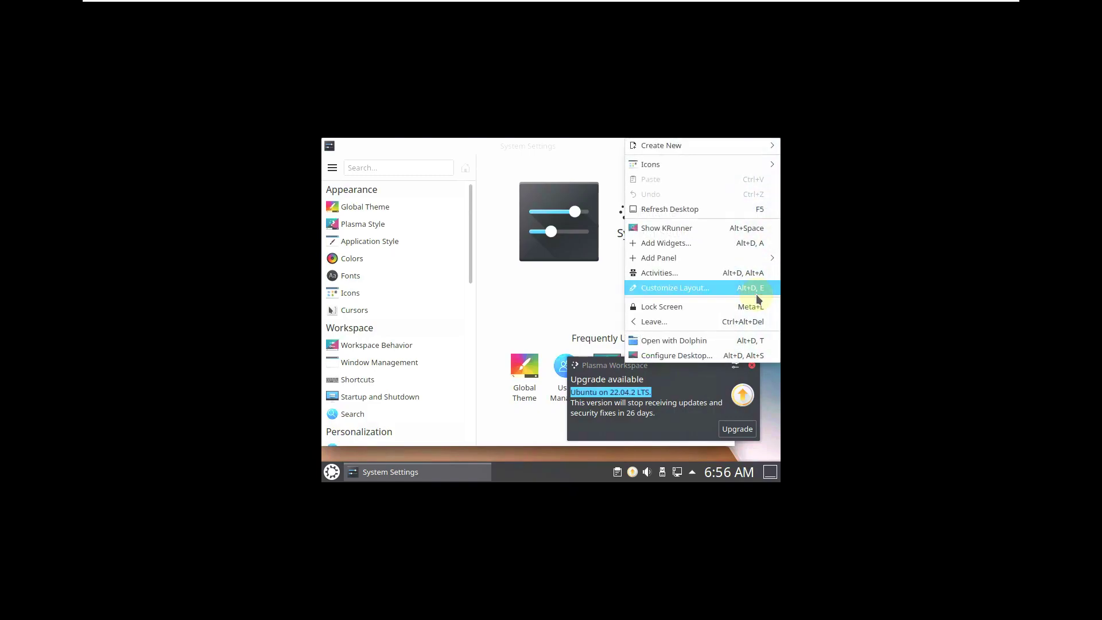
pyautogui.click(769, 384)
pyautogui.scroll(-8, 360, 337)
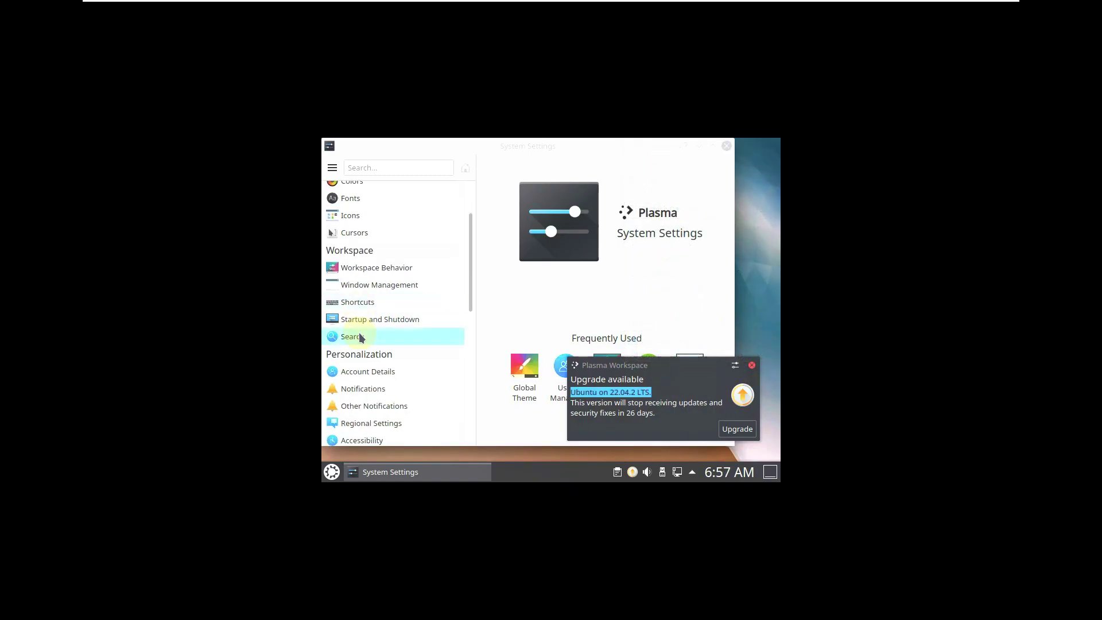
pyautogui.scroll(8, 373, 399)
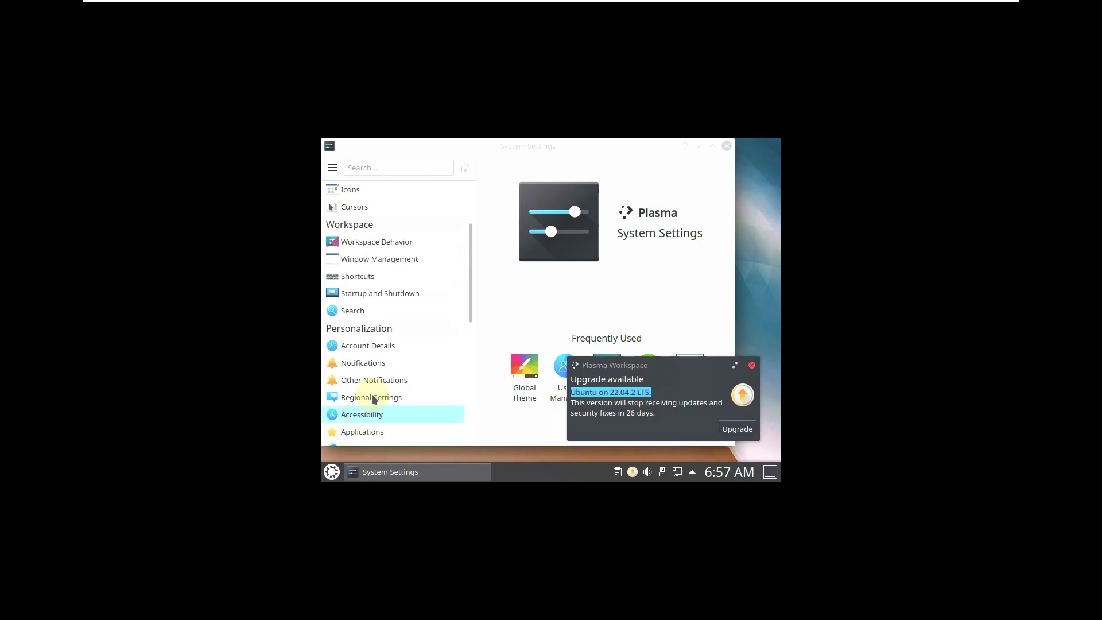
pyautogui.scroll(-8, 386, 361)
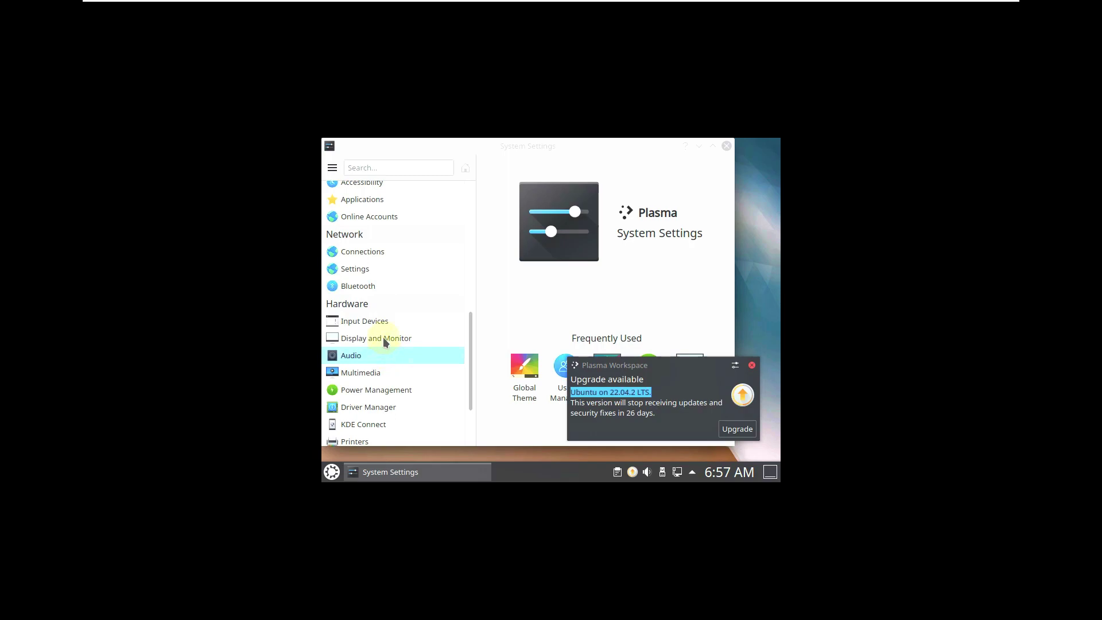
pyautogui.click(383, 337)
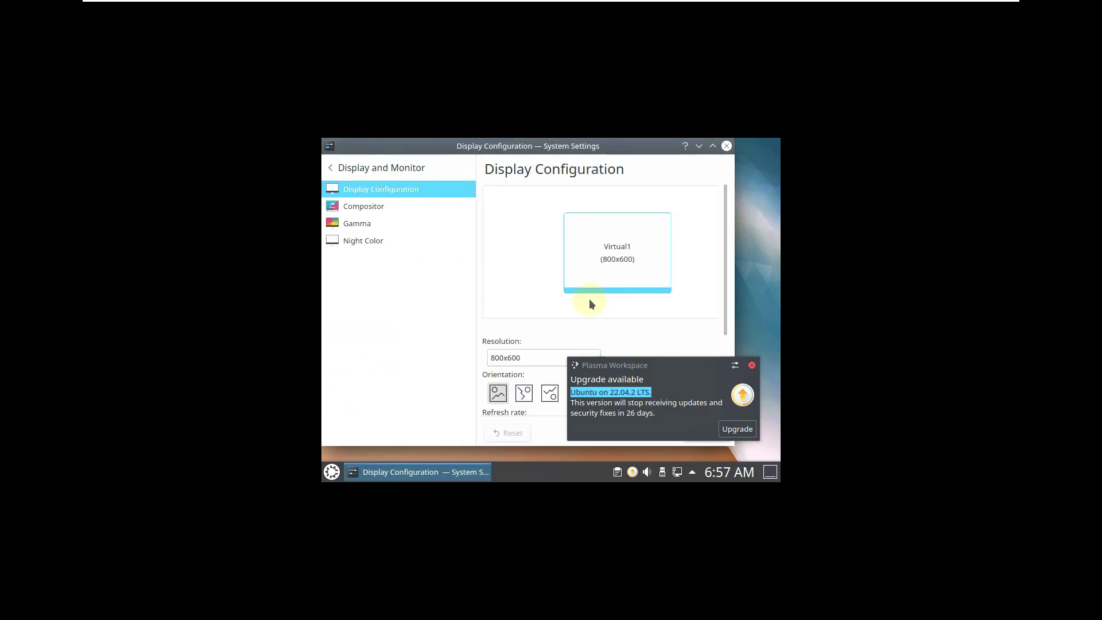
# Set the display resolution to 1920x1080, dismiss the upgrade notification, apply the change and close System Settings
pyautogui.click(528, 359)
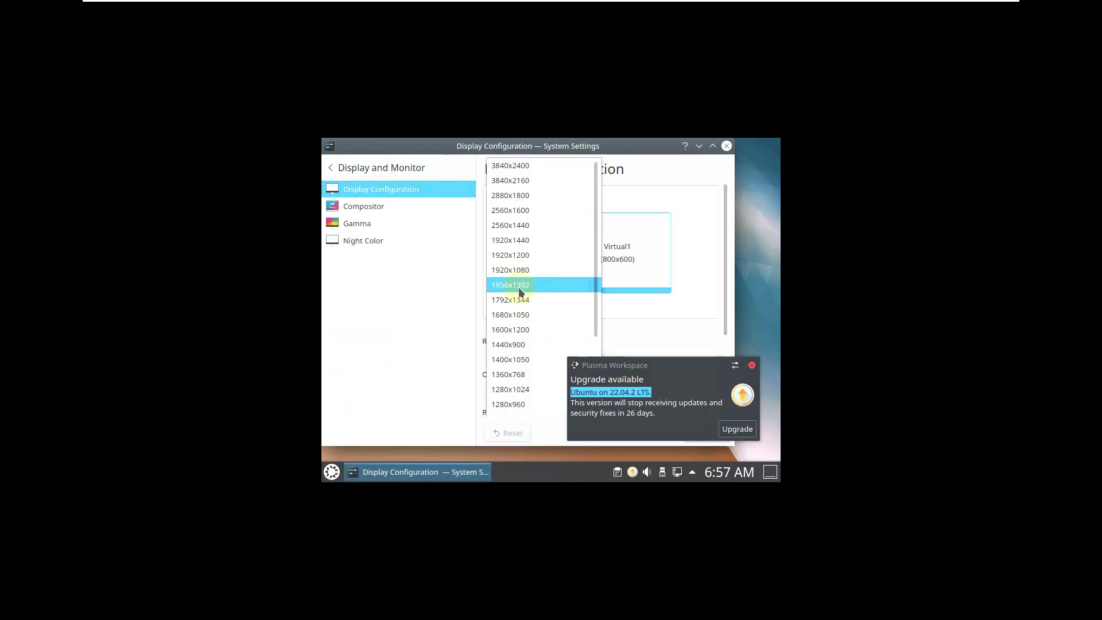
pyautogui.click(518, 270)
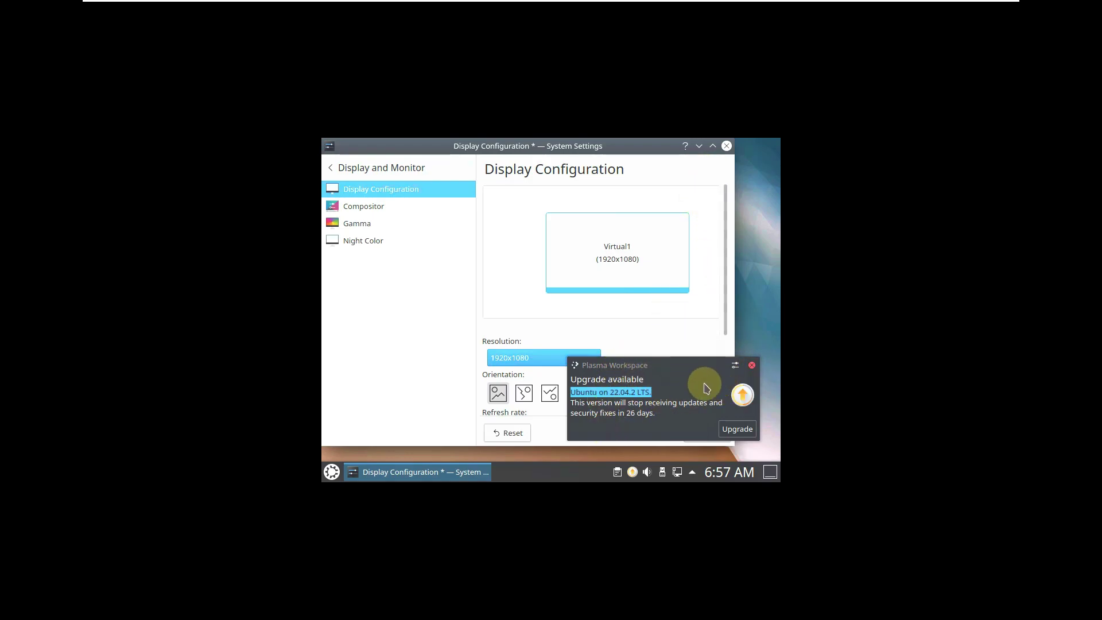
pyautogui.click(751, 365)
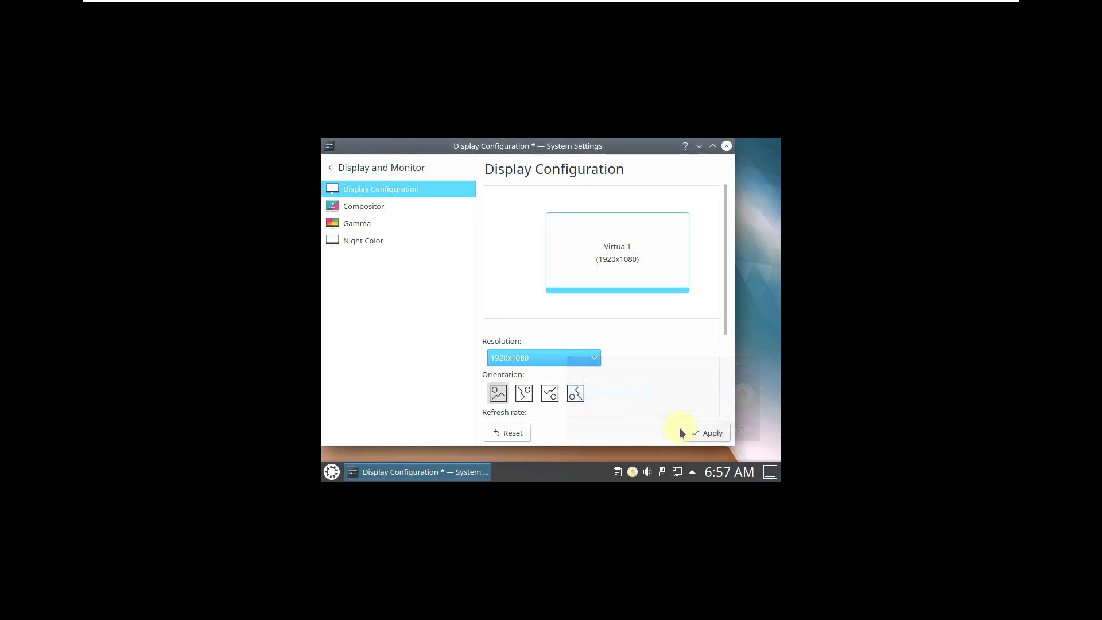
pyautogui.click(682, 432)
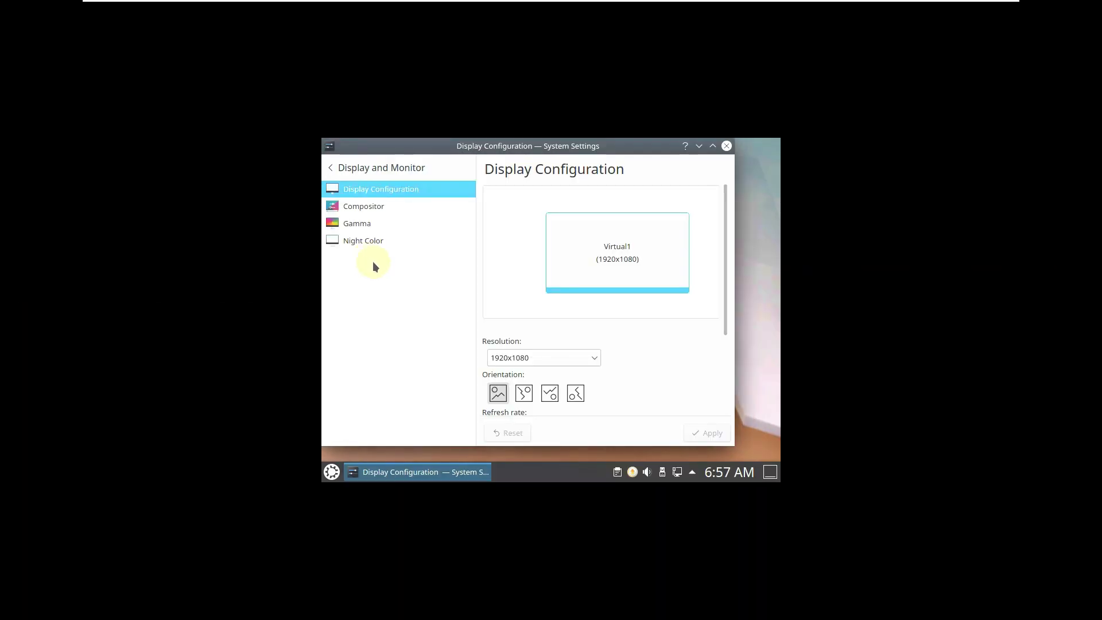
pyautogui.click(726, 145)
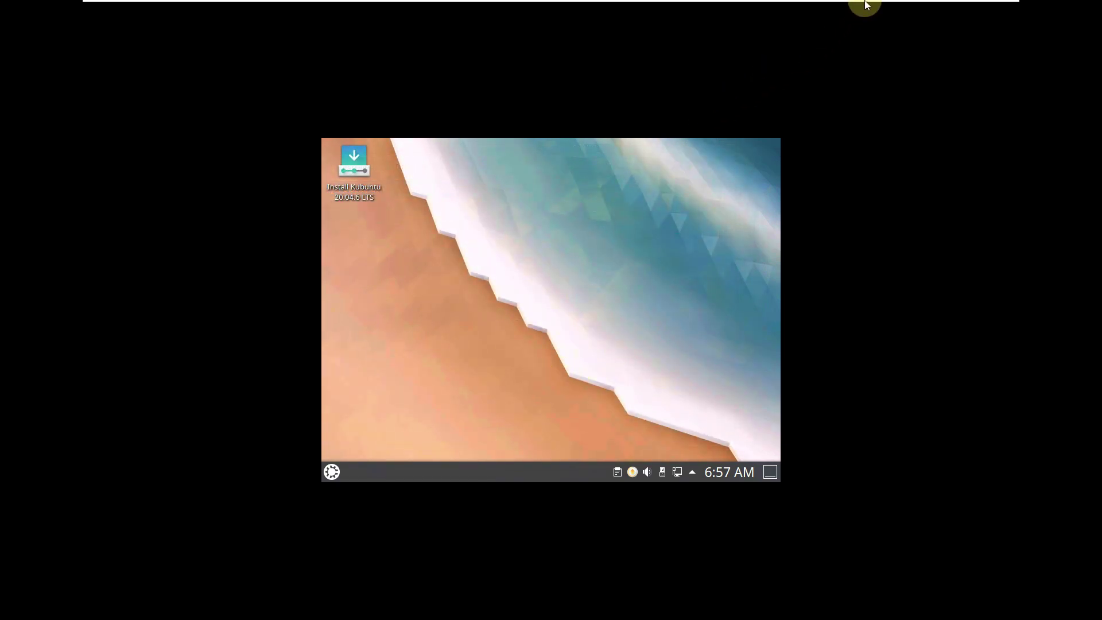
# Stretch the virtual machine's display with Keep Aspect Ratio Stretch
pyautogui.click(488, 9)
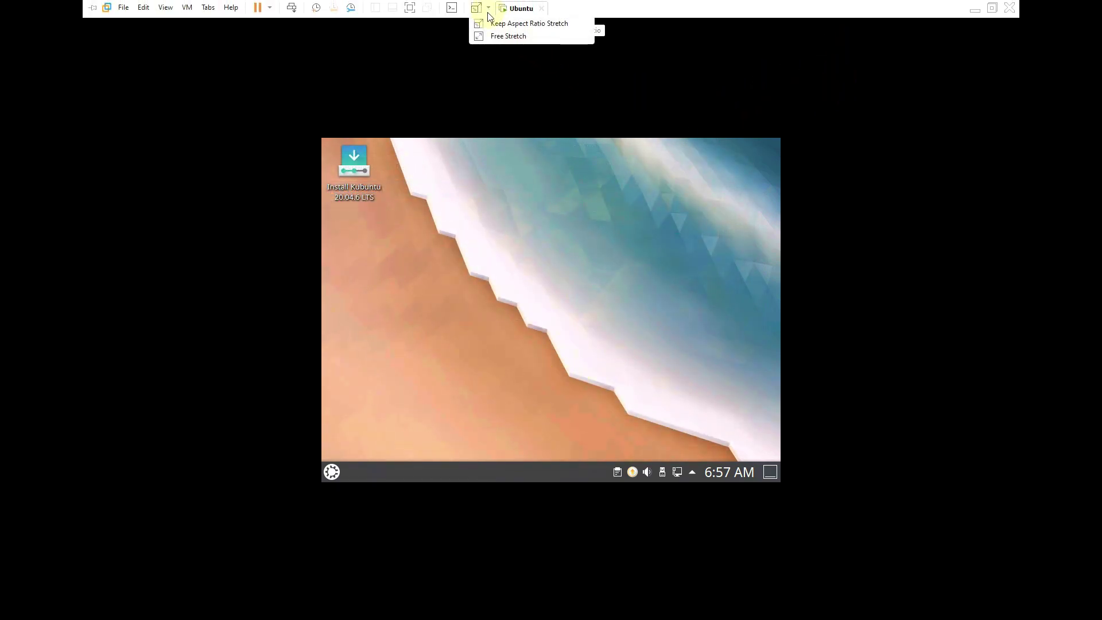
pyautogui.click(489, 24)
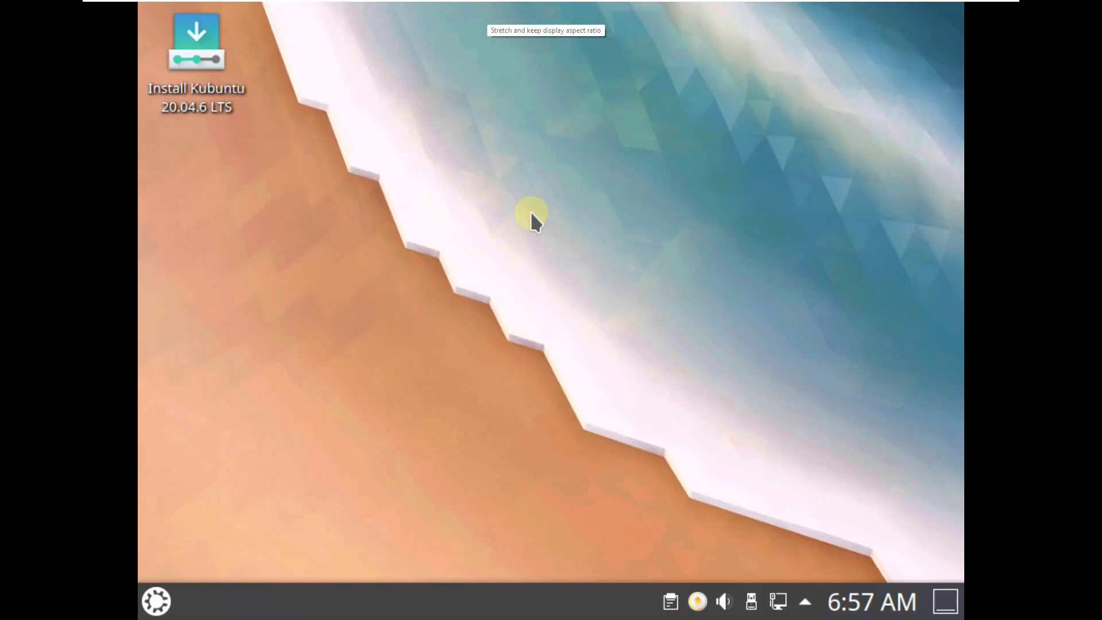
# Launch the KSysGuard system monitor and show the System Load graphs for CPU, memory and network
pyautogui.click(155, 601)
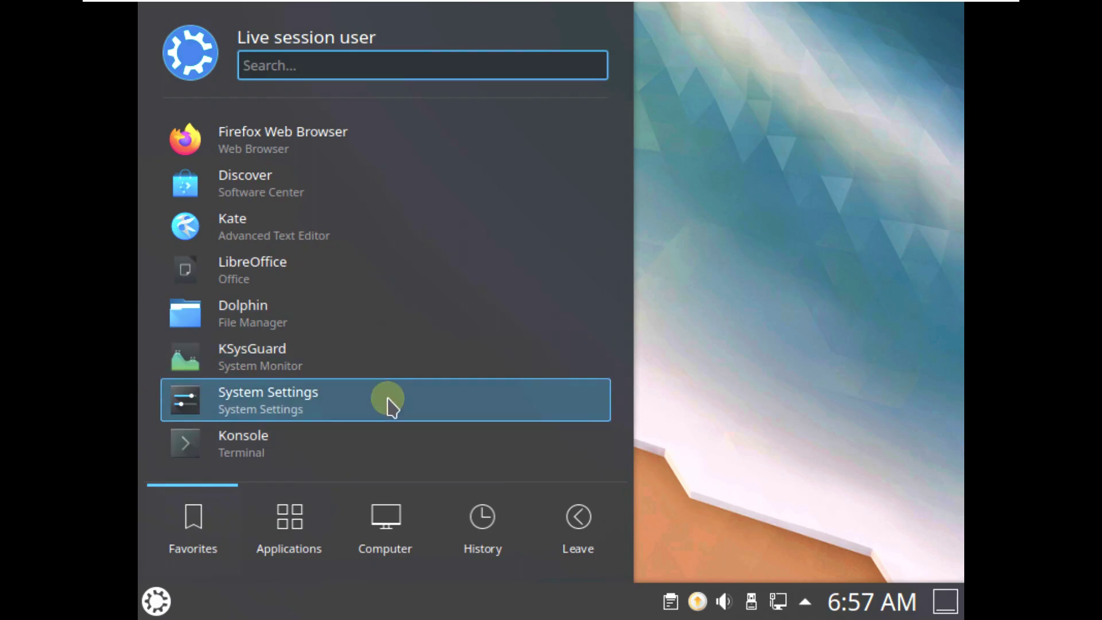
pyautogui.click(717, 325)
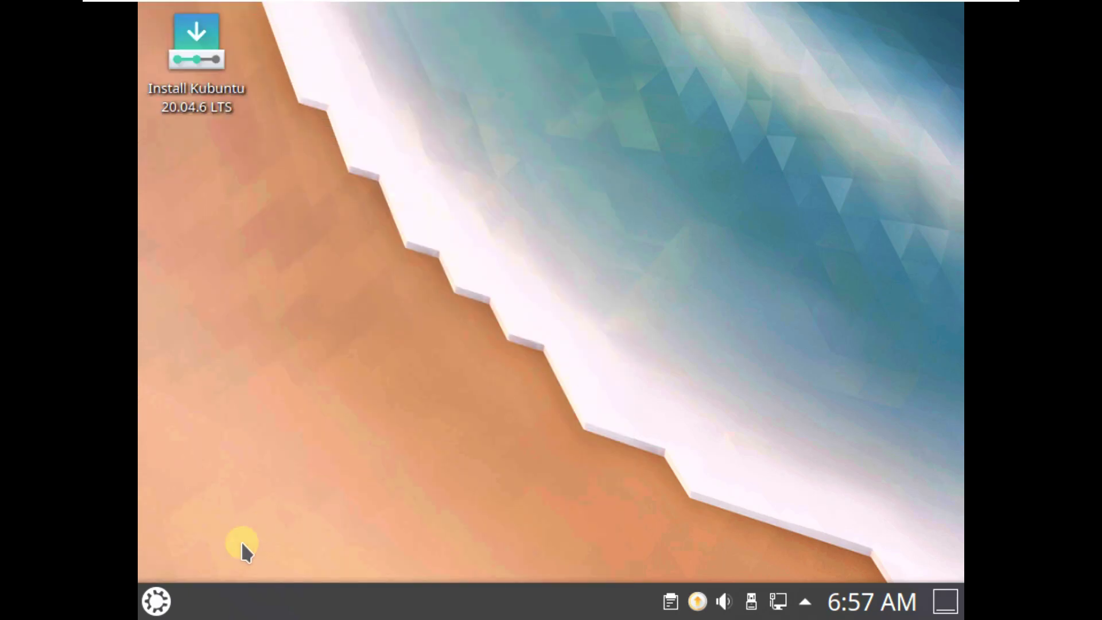
pyautogui.click(172, 601)
pyautogui.click(290, 520)
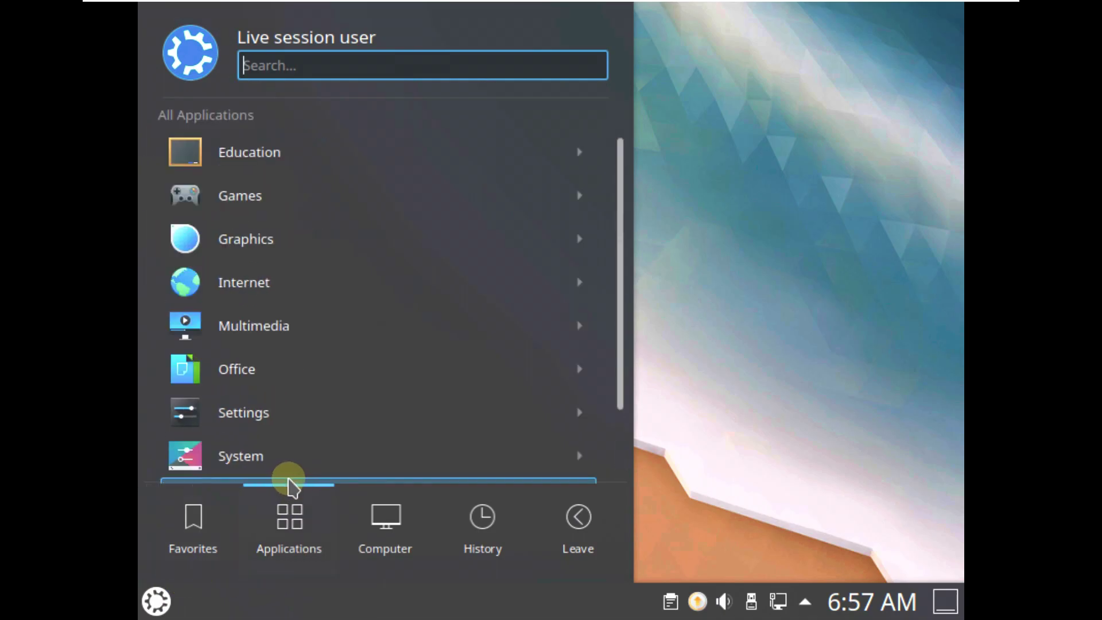
pyautogui.click(217, 544)
pyautogui.click(261, 360)
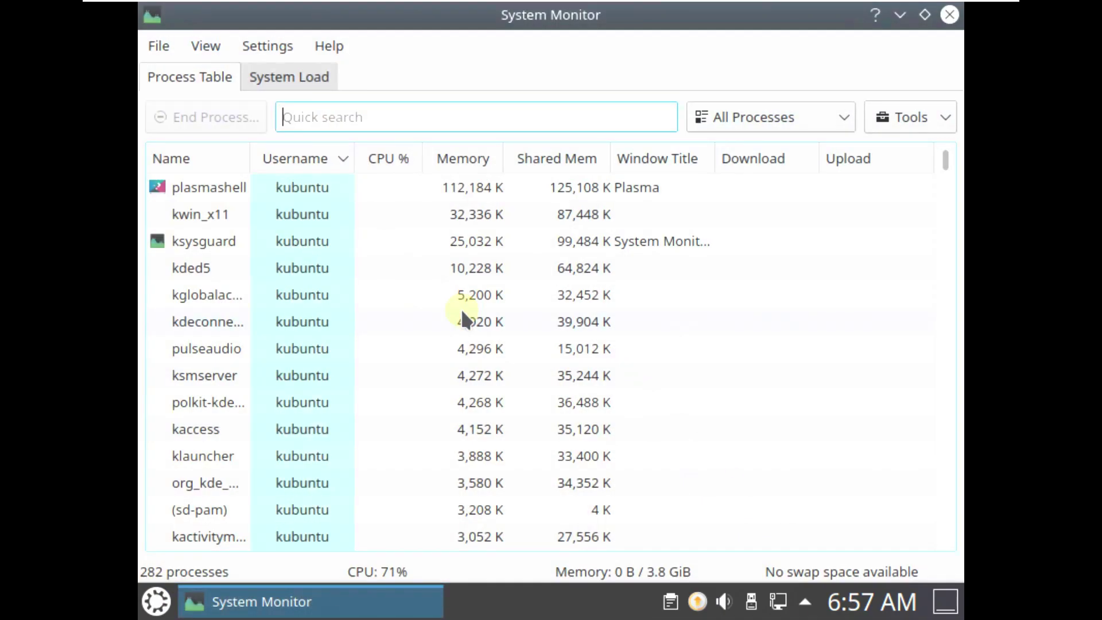
pyautogui.click(271, 77)
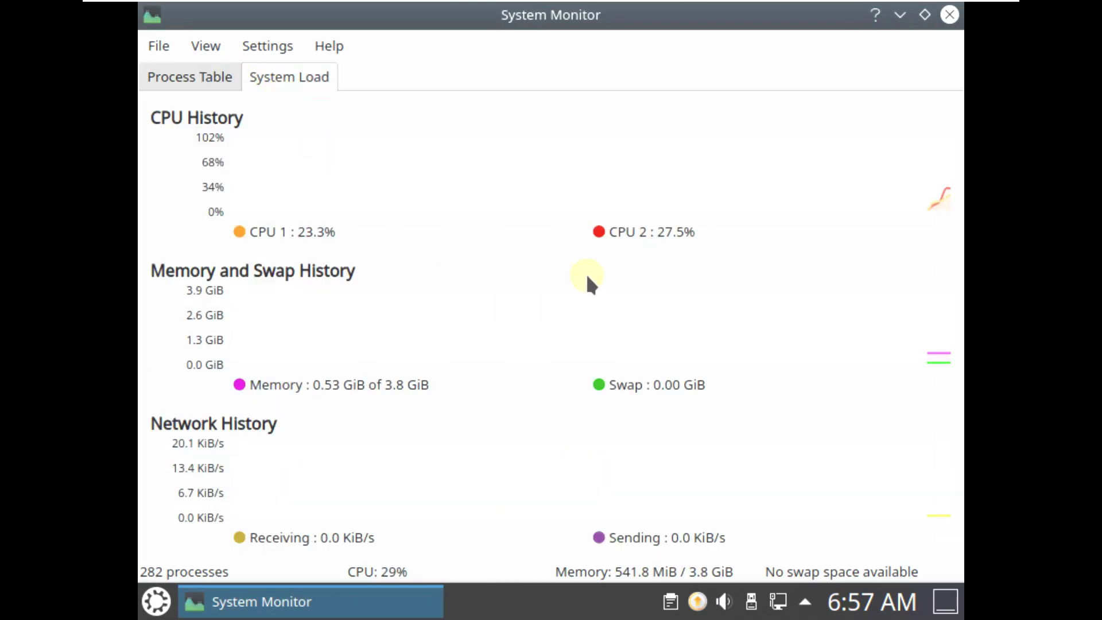
# Check the version information in About System Monitor and close the dialog
pyautogui.click(329, 46)
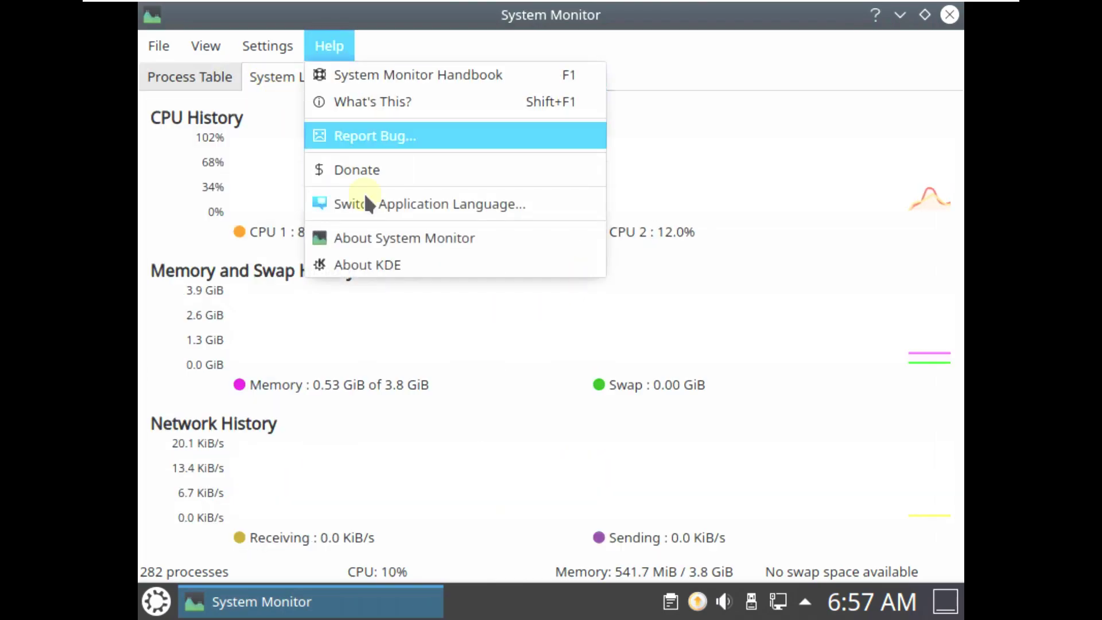
pyautogui.click(384, 241)
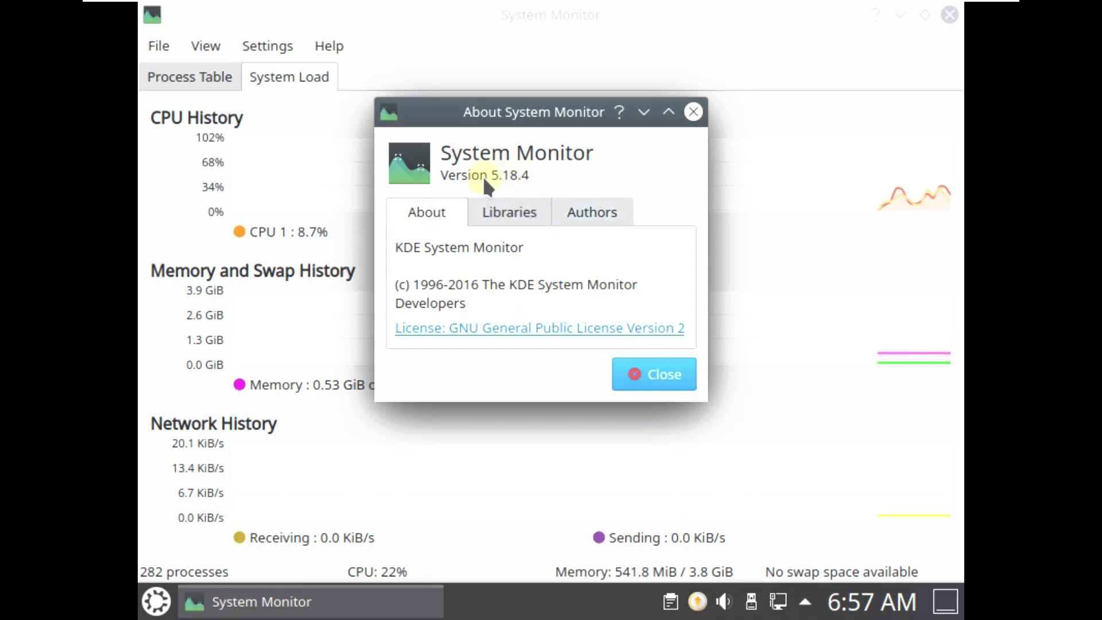
pyautogui.click(645, 372)
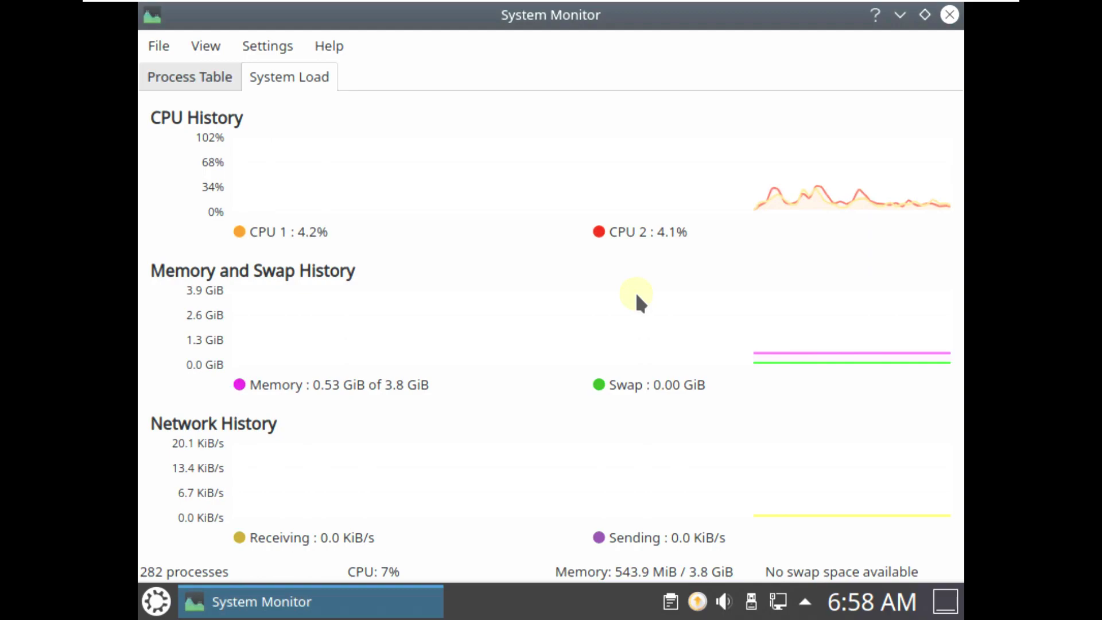
# Look through the hidden Status and Notifications items of the system tray and collapse the list
pyautogui.moveTo(636, 295)
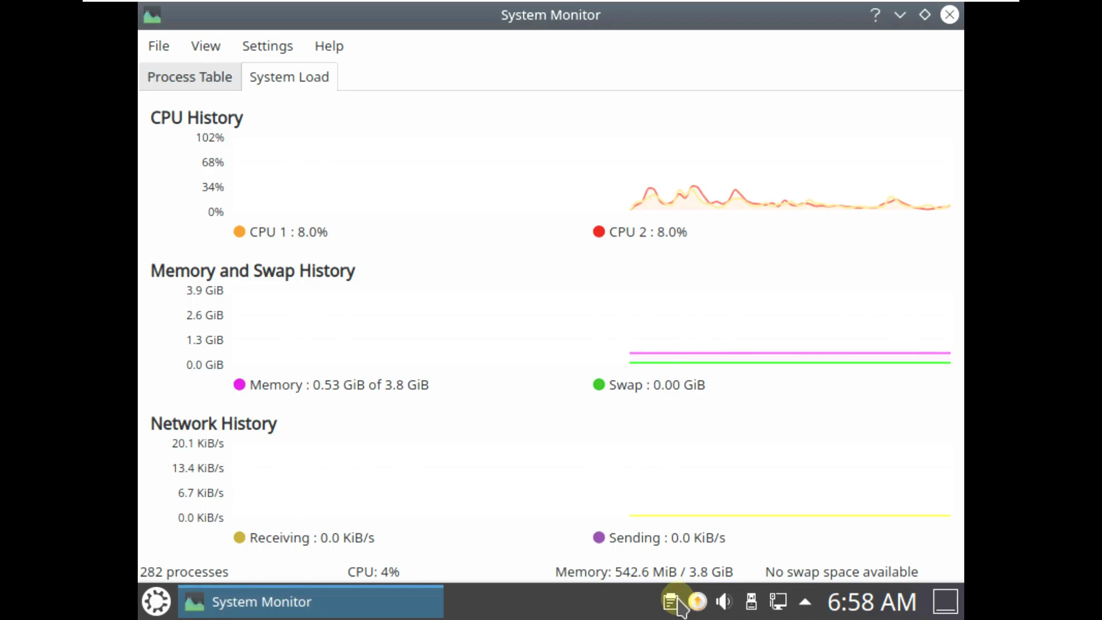
pyautogui.click(805, 602)
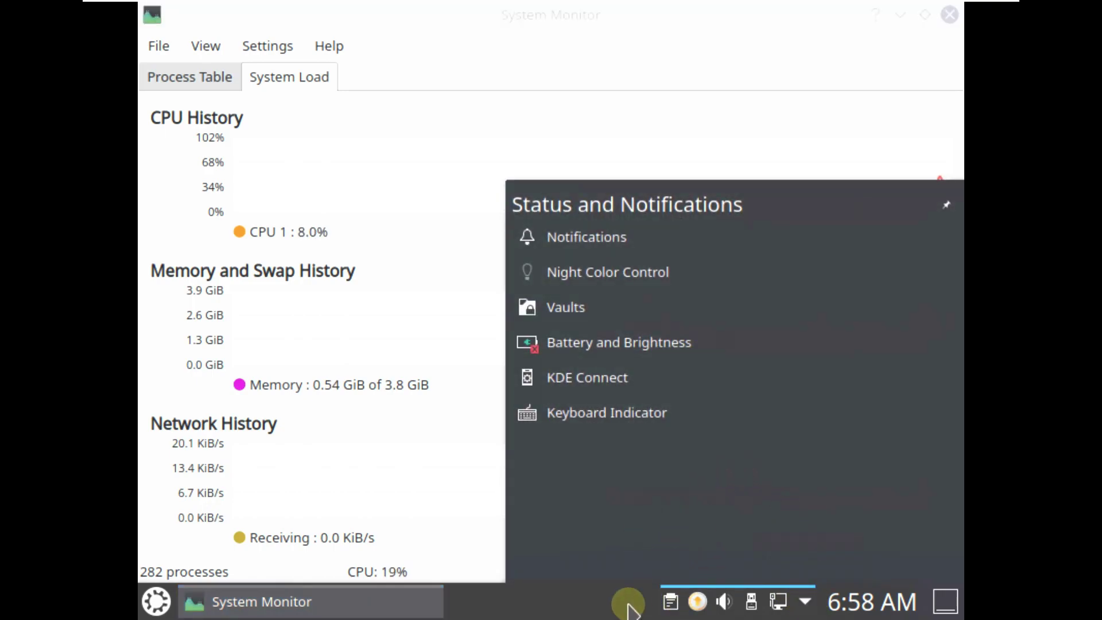
pyautogui.click(805, 601)
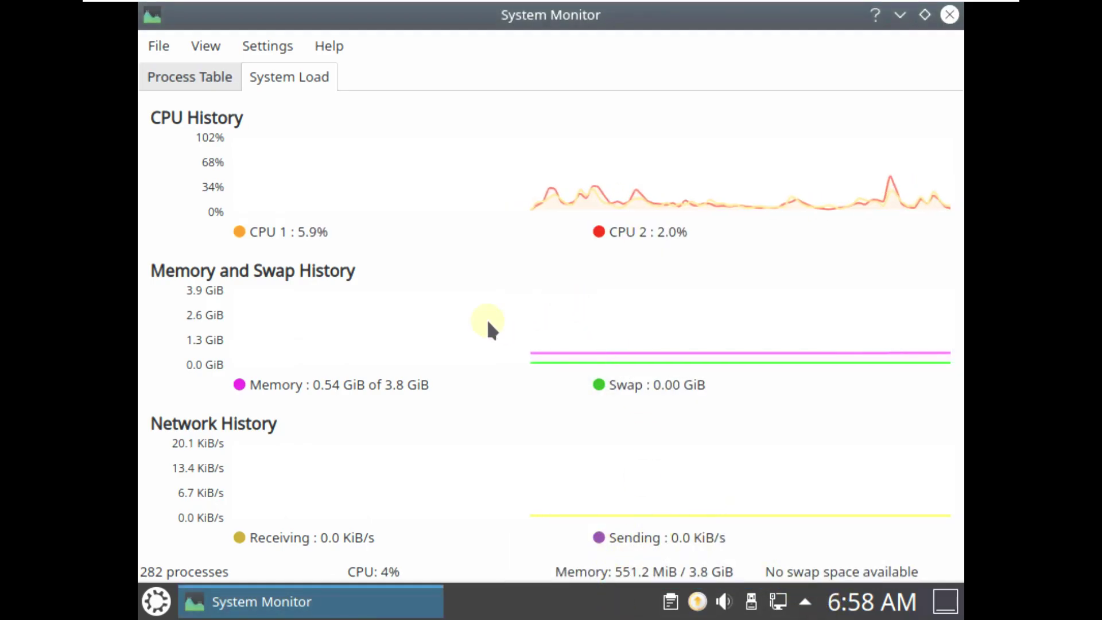
# Review the About System Monitor information again and dismiss it, returning to the System Load graphs
pyautogui.moveTo(431, 441)
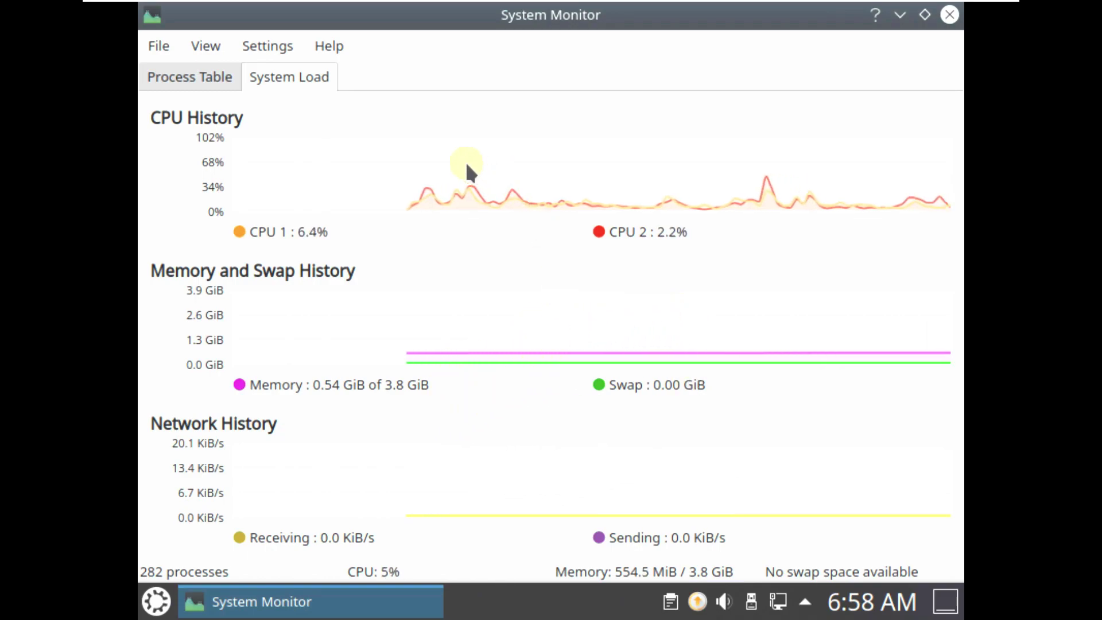
pyautogui.click(331, 44)
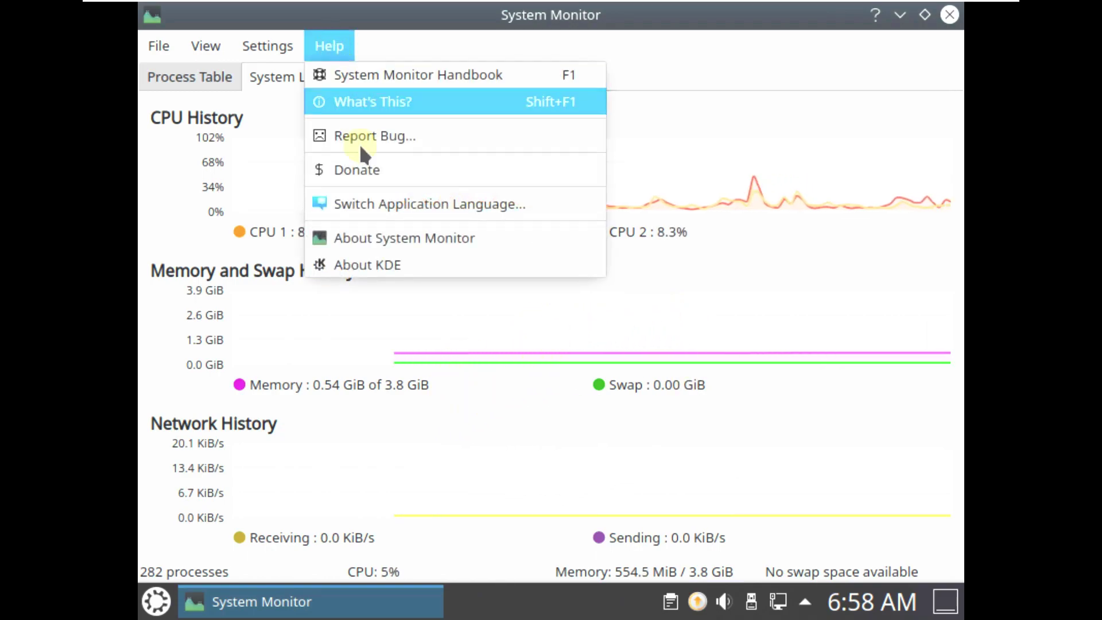
pyautogui.click(388, 239)
pyautogui.click(695, 109)
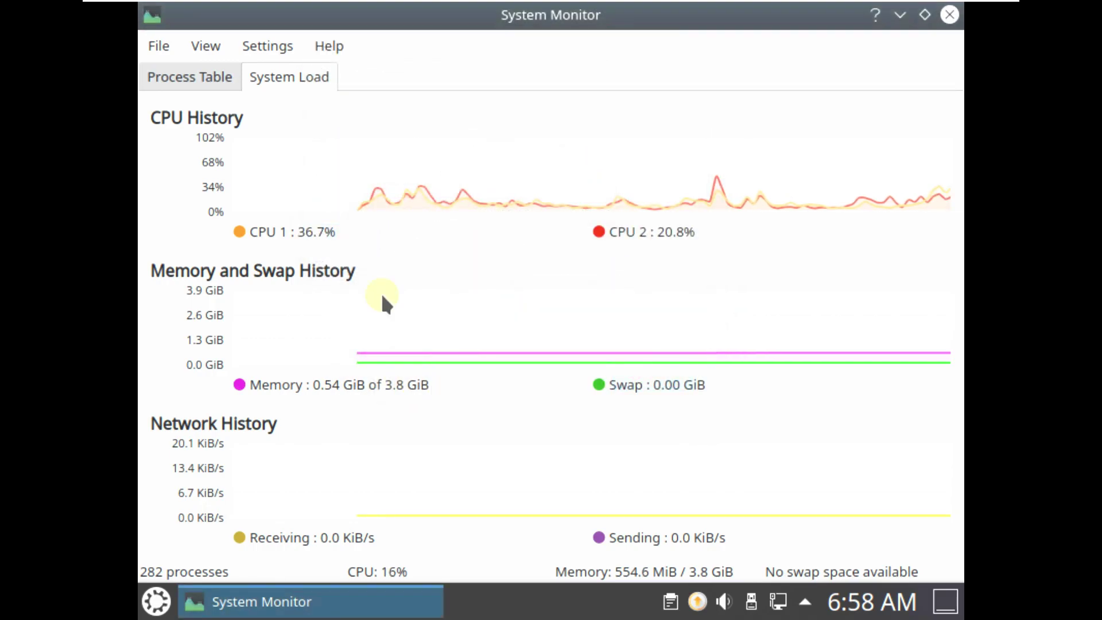
# Look through the full Process Table down to the last process and return to its beginning
pyautogui.click(222, 80)
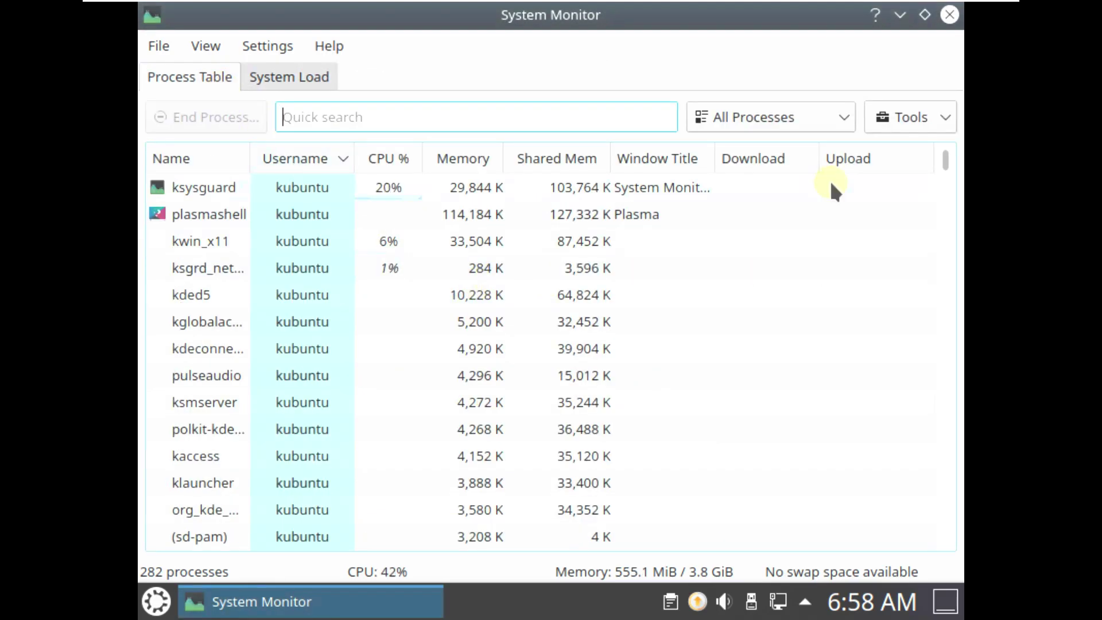
pyautogui.moveTo(944, 157); pyautogui.dragTo(945, 190)
pyautogui.moveTo(944, 196); pyautogui.dragTo(945, 529)
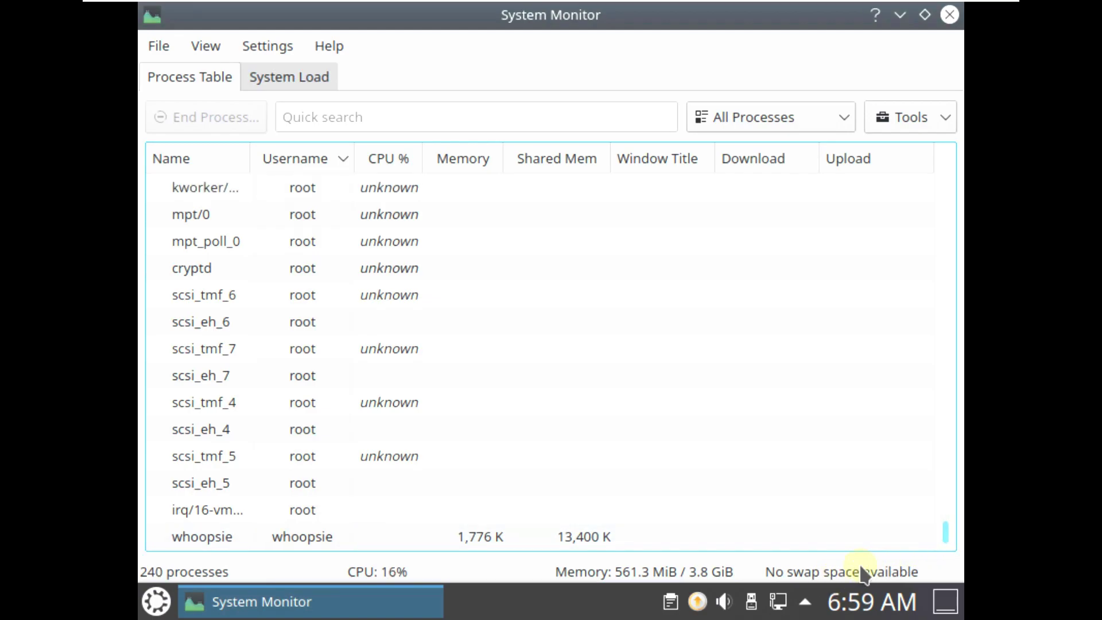
pyautogui.moveTo(944, 529); pyautogui.dragTo(918, 103)
# Open Info Center from the process tools, examine the software and hardware details under System Information, and close it
pyautogui.click(916, 117)
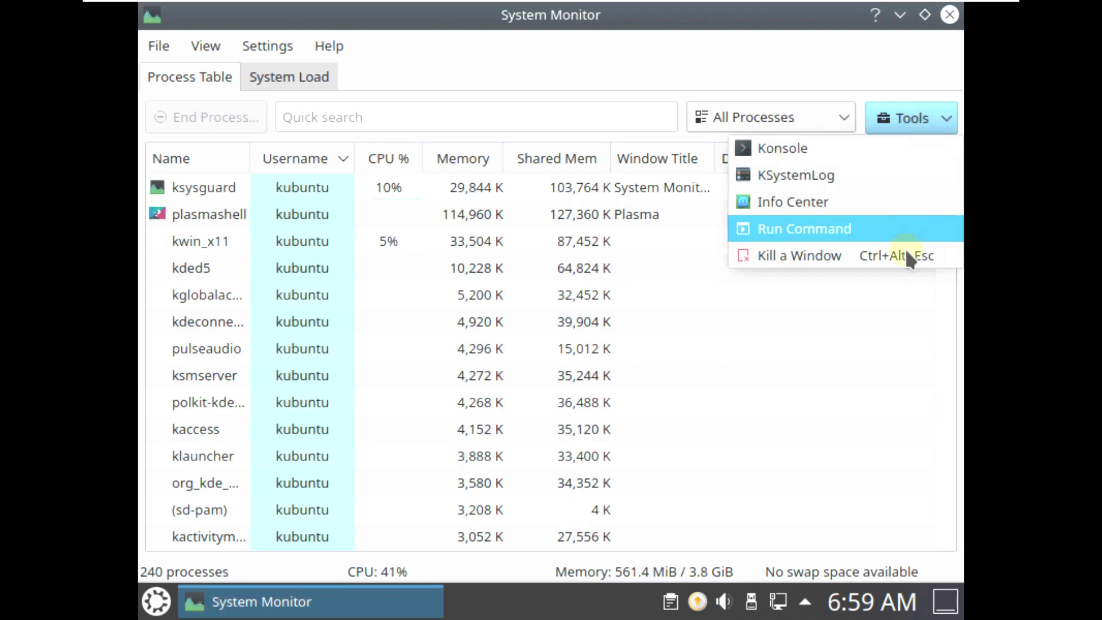
pyautogui.click(839, 195)
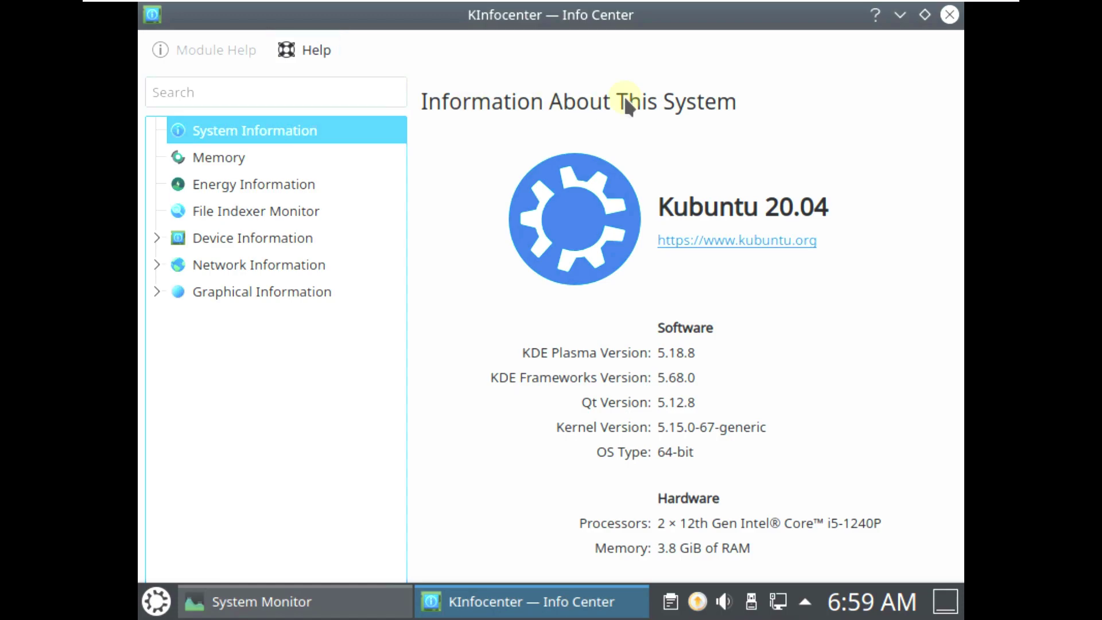
pyautogui.click(950, 15)
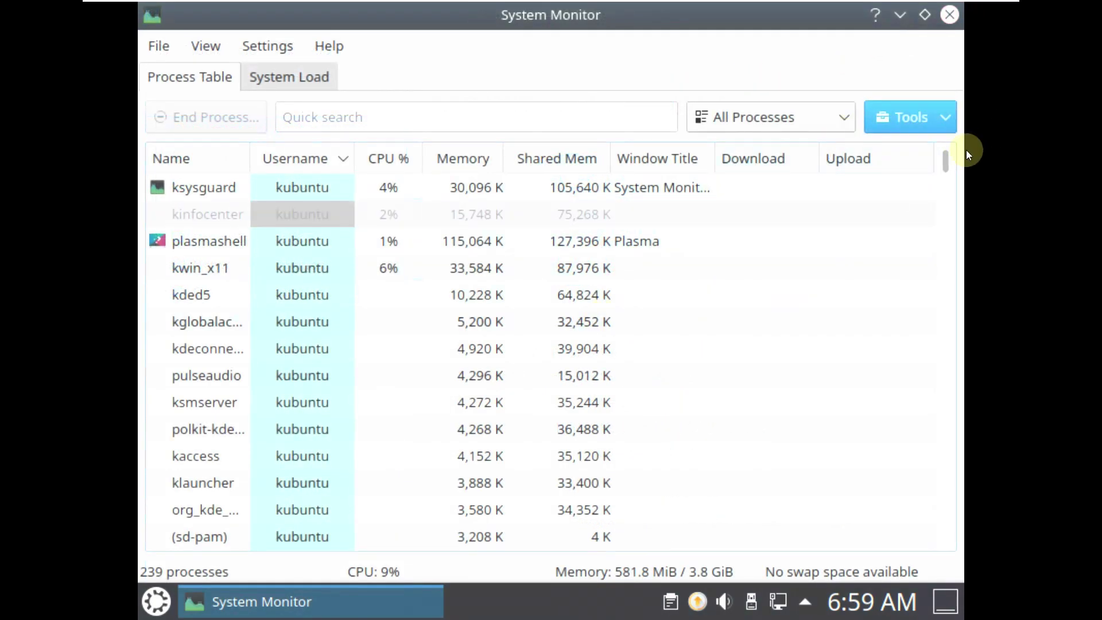
# Filter the process list by All Processes, Tree, System Processes, Own Processes and User Processes, ending with Programs Only
pyautogui.moveTo(945, 164)
pyautogui.mouseDown()
pyautogui.moveTo(950, 533)
pyautogui.moveTo(946, 160)
pyautogui.mouseUp()
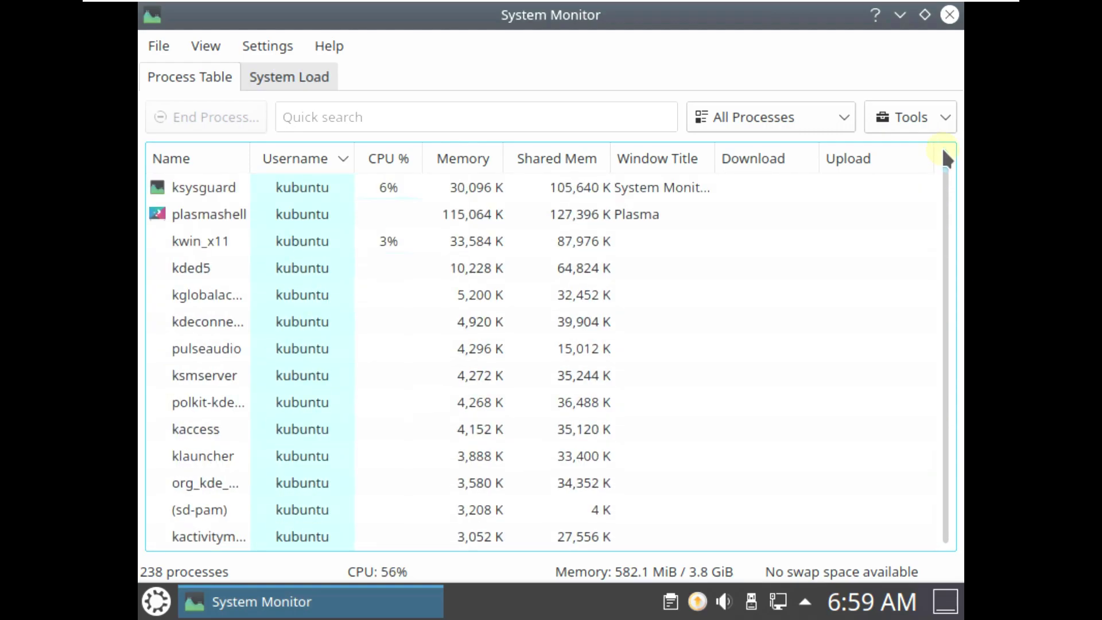
pyautogui.click(820, 114)
pyautogui.click(794, 164)
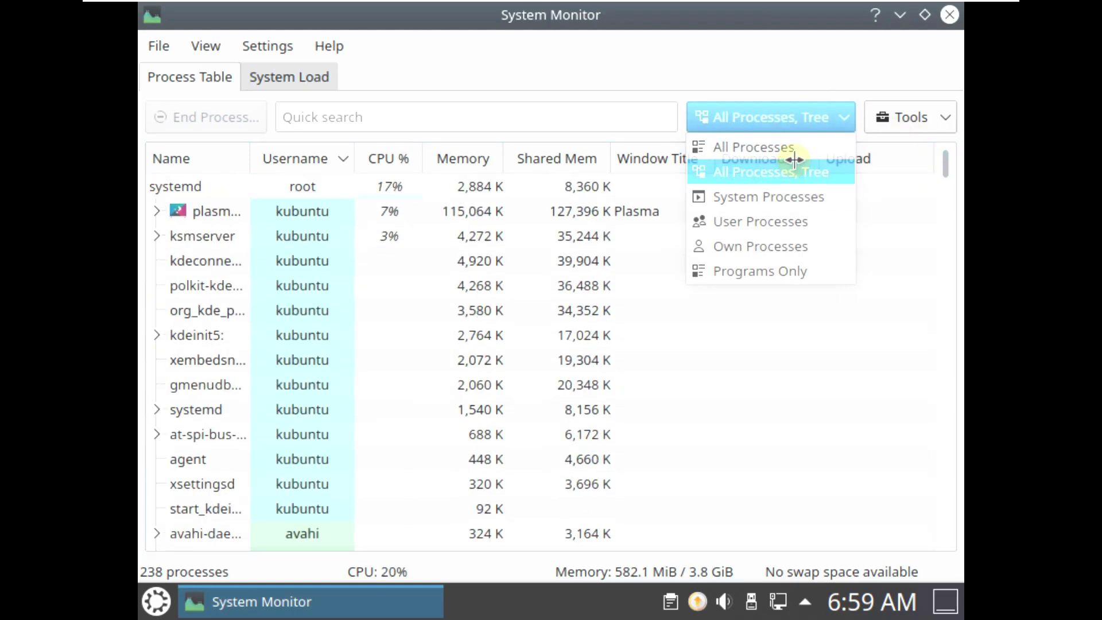
pyautogui.click(787, 120)
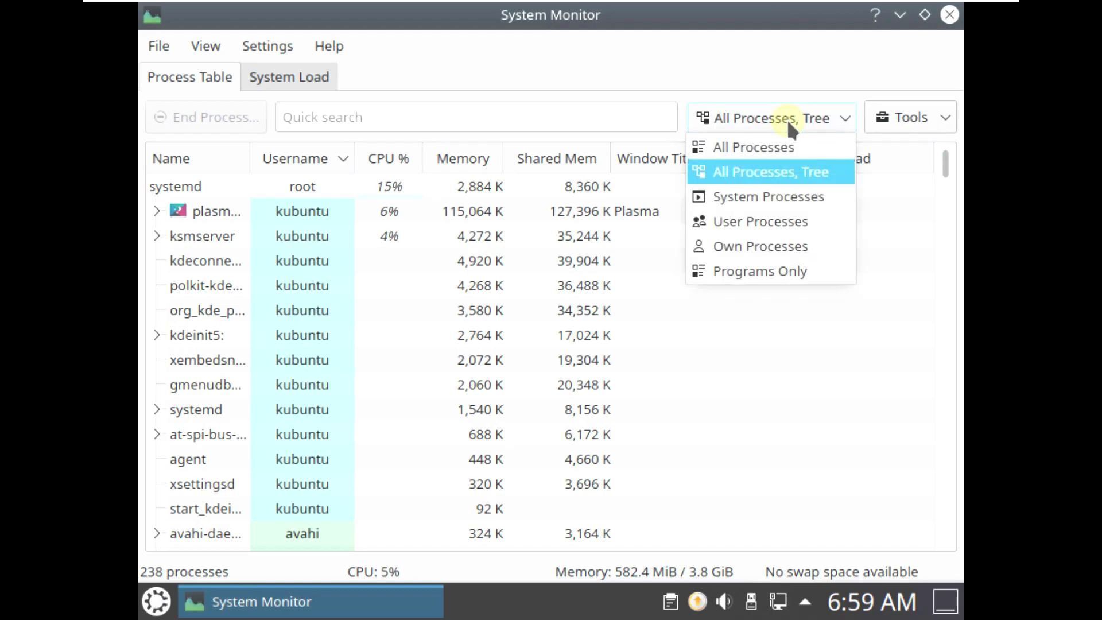
pyautogui.click(779, 196)
pyautogui.click(774, 118)
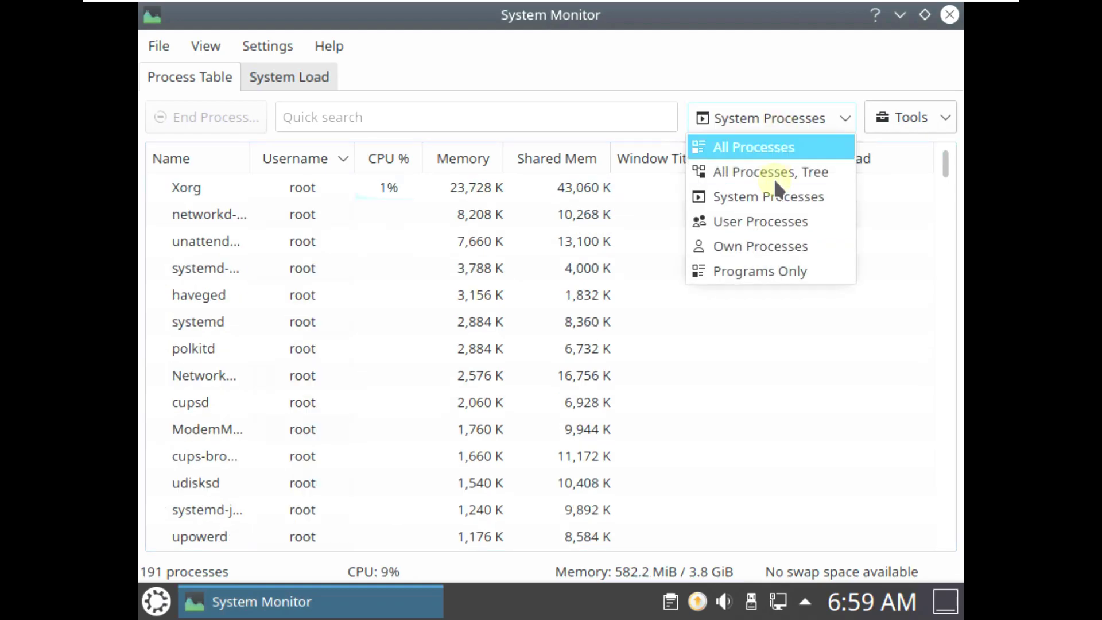
pyautogui.click(775, 245)
pyautogui.click(783, 120)
pyautogui.click(781, 221)
pyautogui.click(792, 123)
pyautogui.click(791, 270)
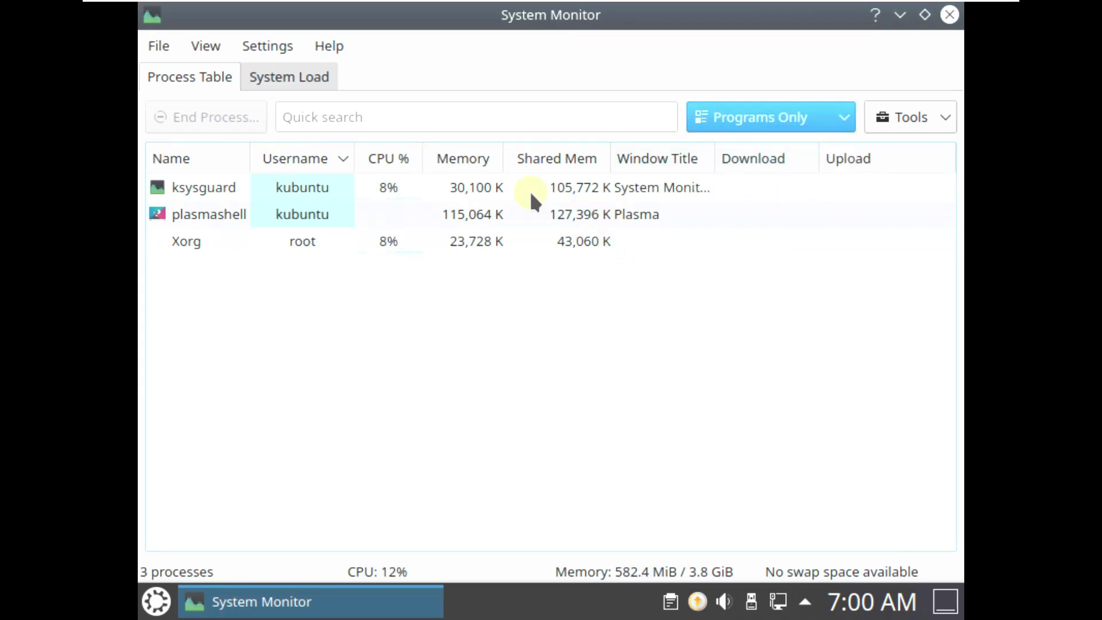
# Return to the System Load graphs, view About System Monitor once more, and close the System Monitor
pyautogui.click(309, 76)
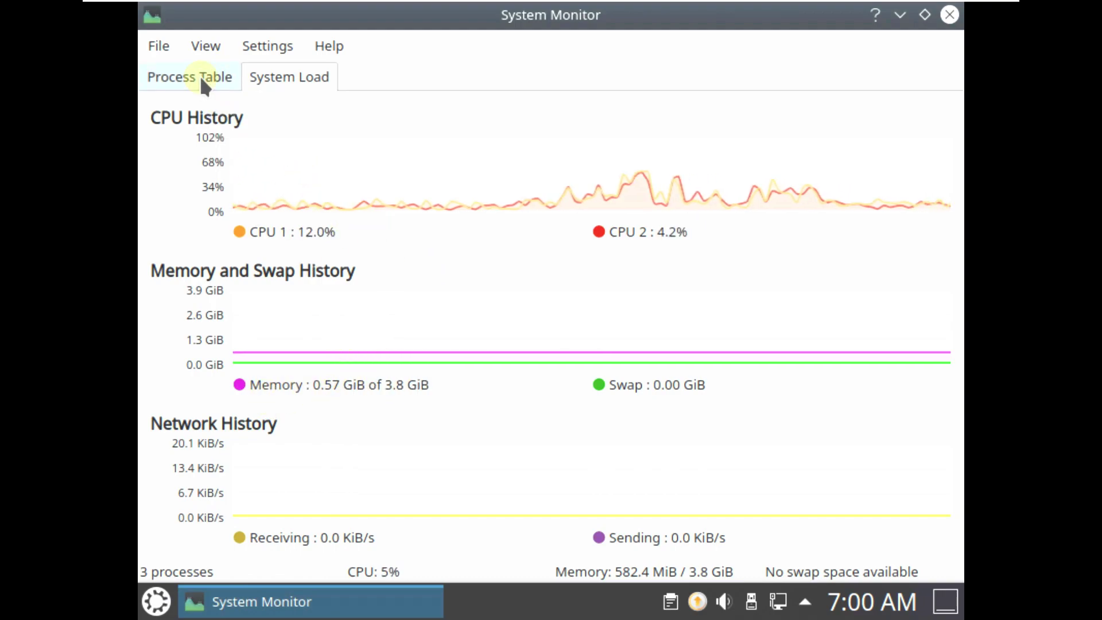
pyautogui.click(343, 46)
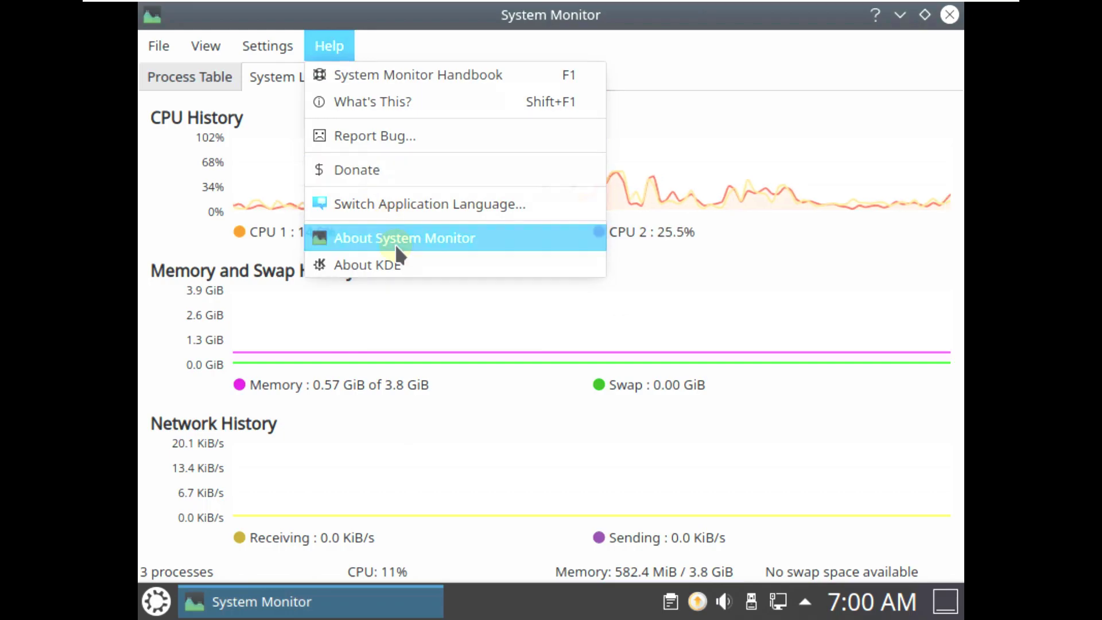
pyautogui.click(394, 241)
pyautogui.click(679, 376)
pyautogui.click(949, 14)
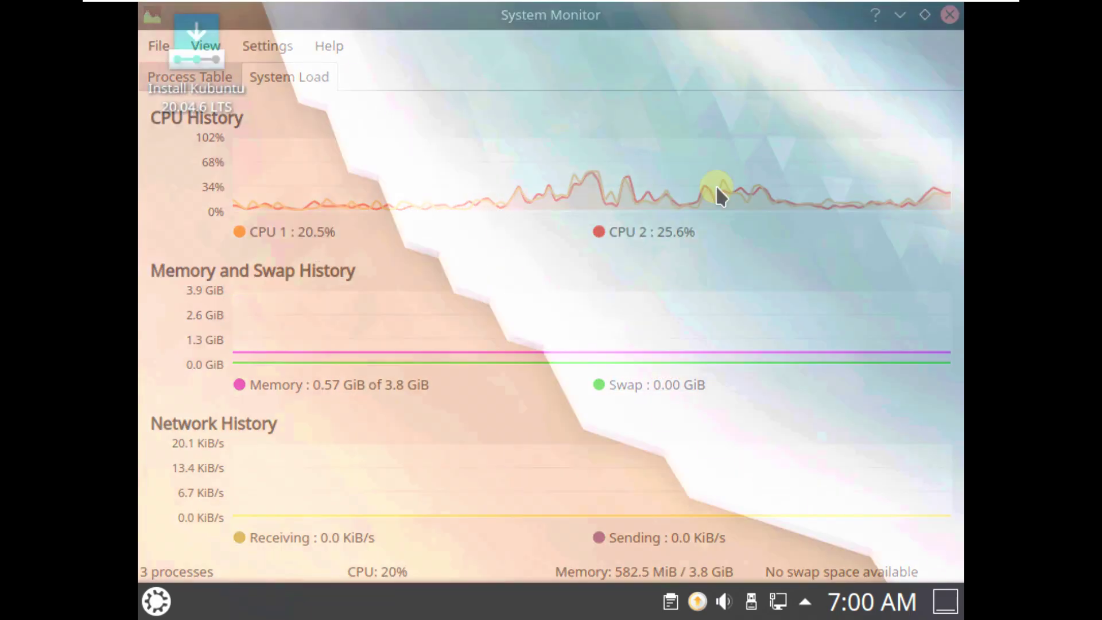
# Launch the Konsole terminal and check its version in About Konsole, closing the dialog
pyautogui.click(155, 601)
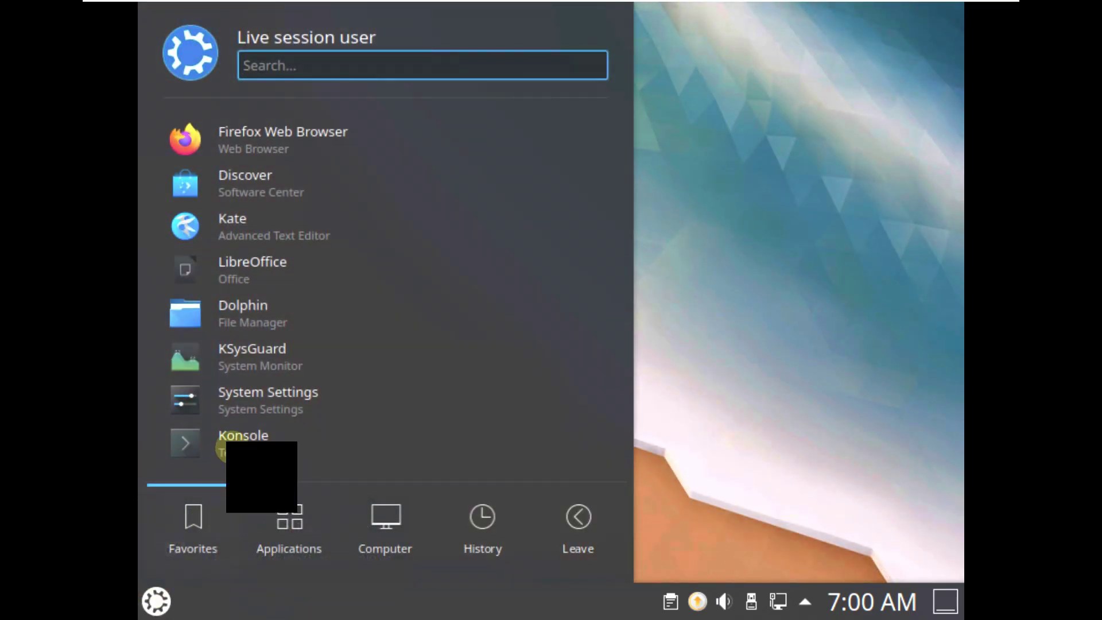
pyautogui.click(475, 439)
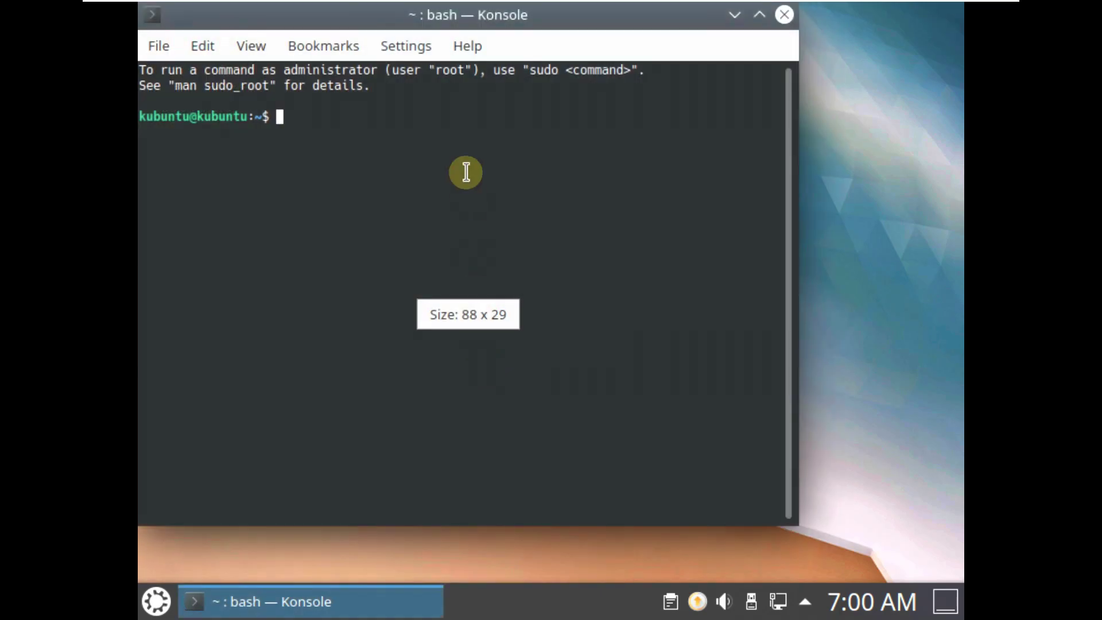
pyautogui.click(466, 46)
pyautogui.click(531, 237)
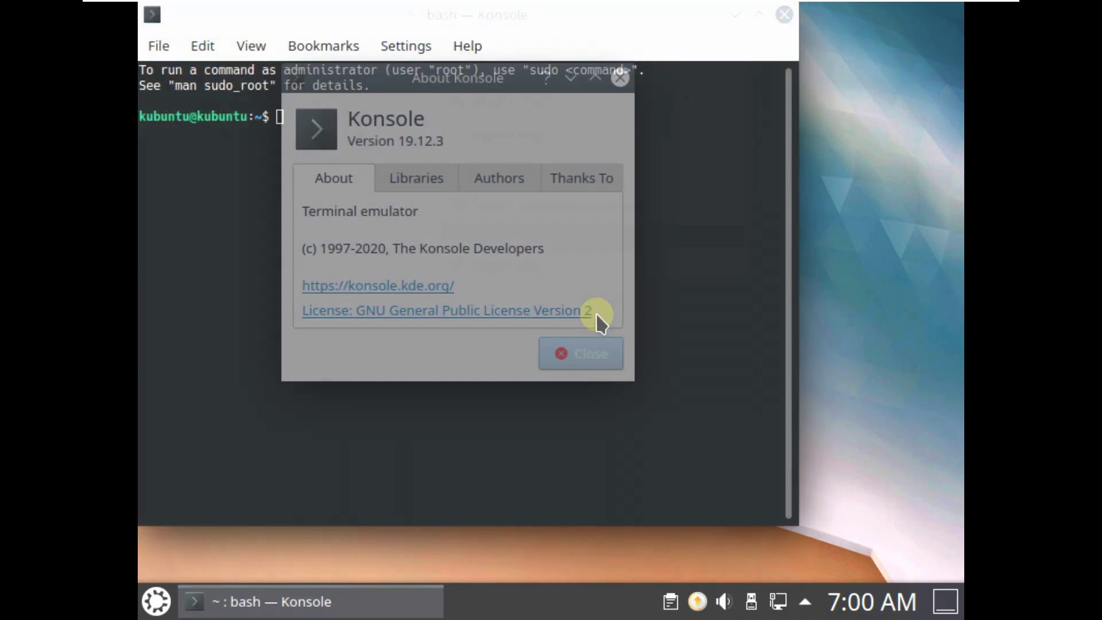
pyautogui.click(568, 351)
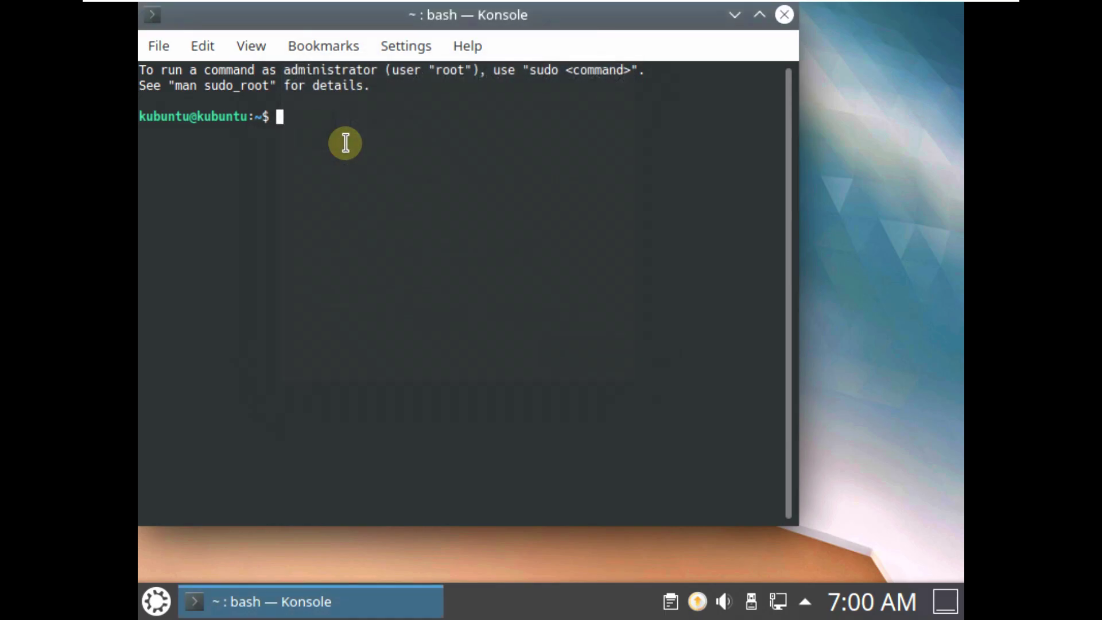
# Run inxi in the terminal and try to install it with the suggested command sudo apt install inxi
pyautogui.write('inxi')
pyautogui.press('Return')
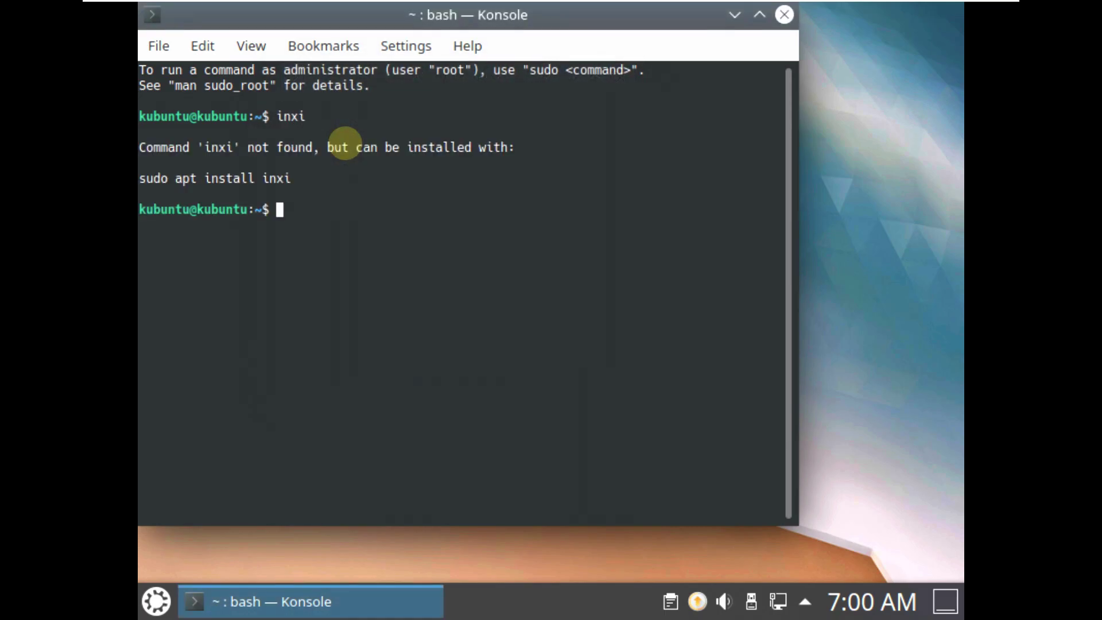
pyautogui.moveTo(289, 181); pyautogui.dragTo(140, 178)
pyautogui.rightClick(178, 191)
pyautogui.click(178, 191)
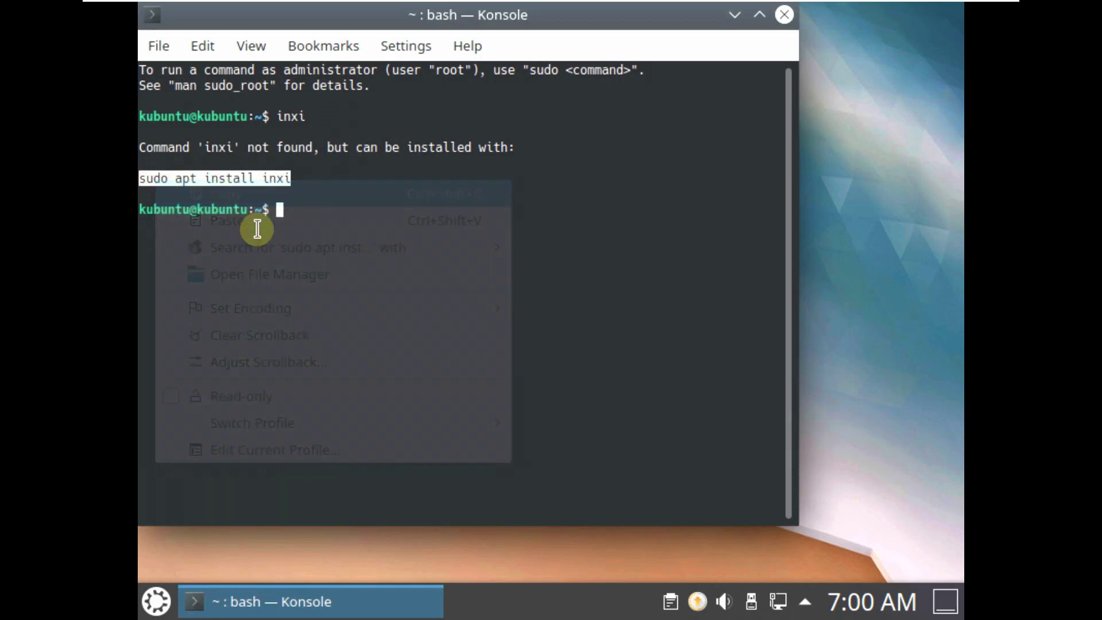
pyautogui.rightClick(278, 209)
pyautogui.click(318, 250)
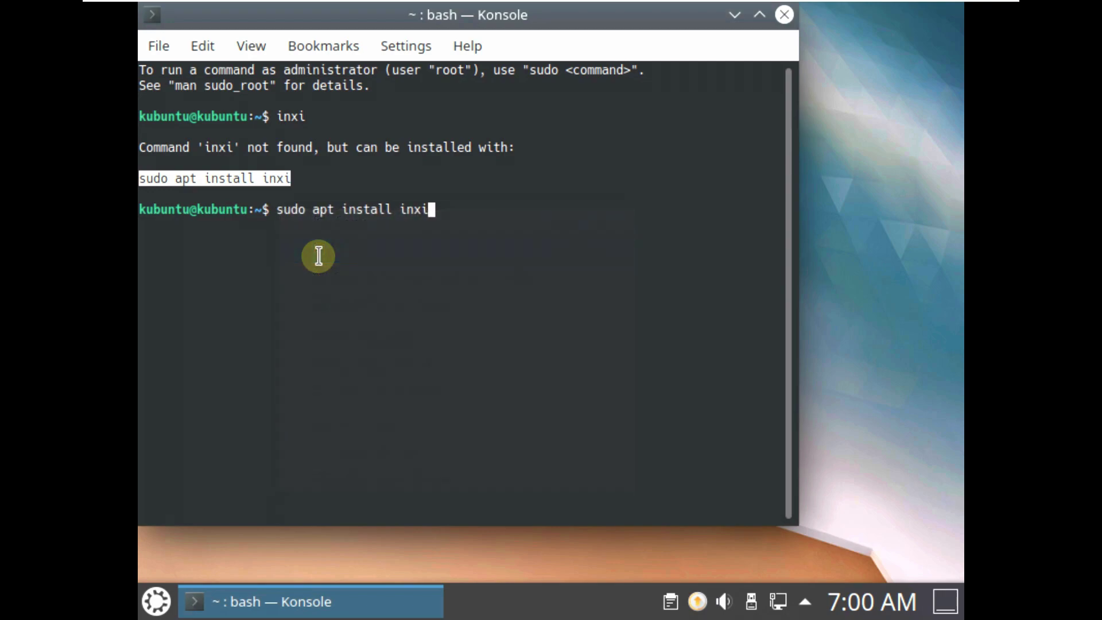
pyautogui.press('Return')
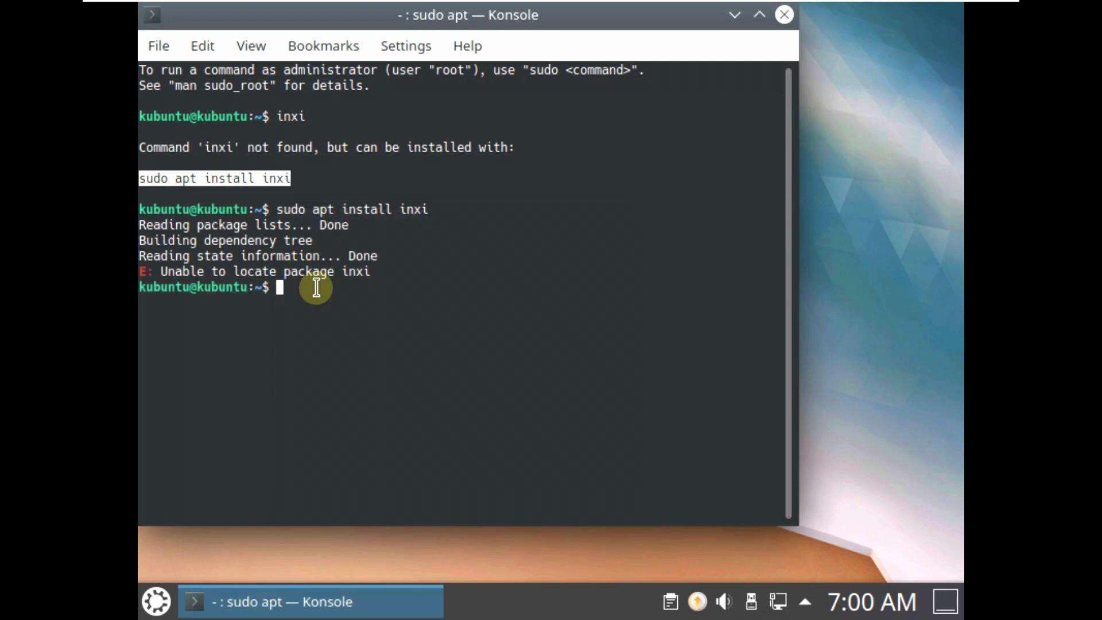
# Print the distribution release in the terminal with cat /etc/issue
pyautogui.click(294, 293)
pyautogui.write('cat /e')
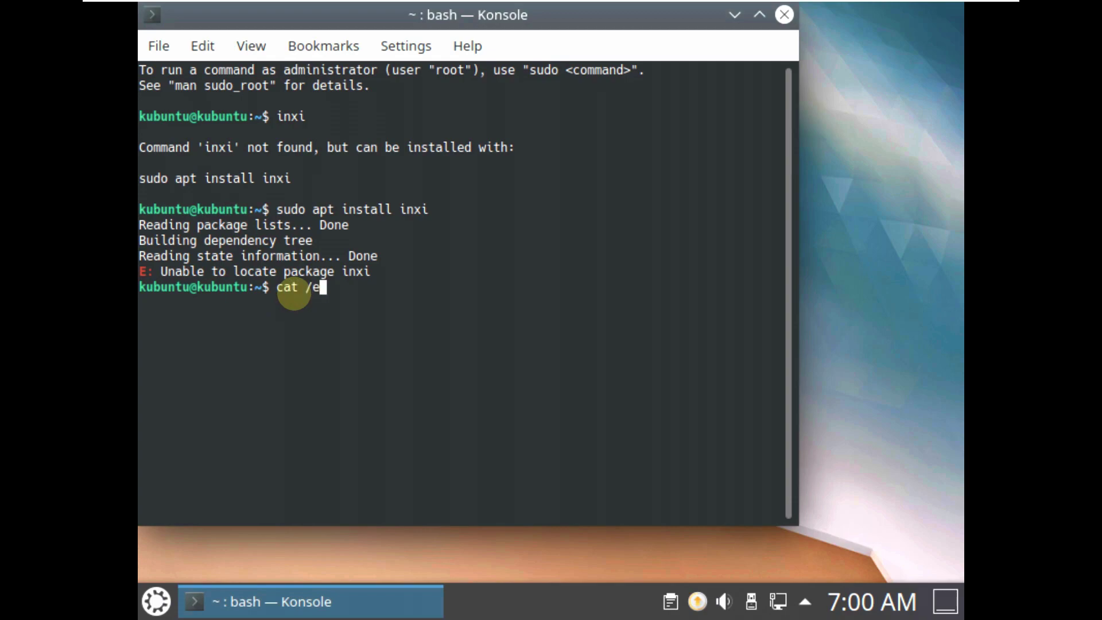
pyautogui.write('tc/issue')
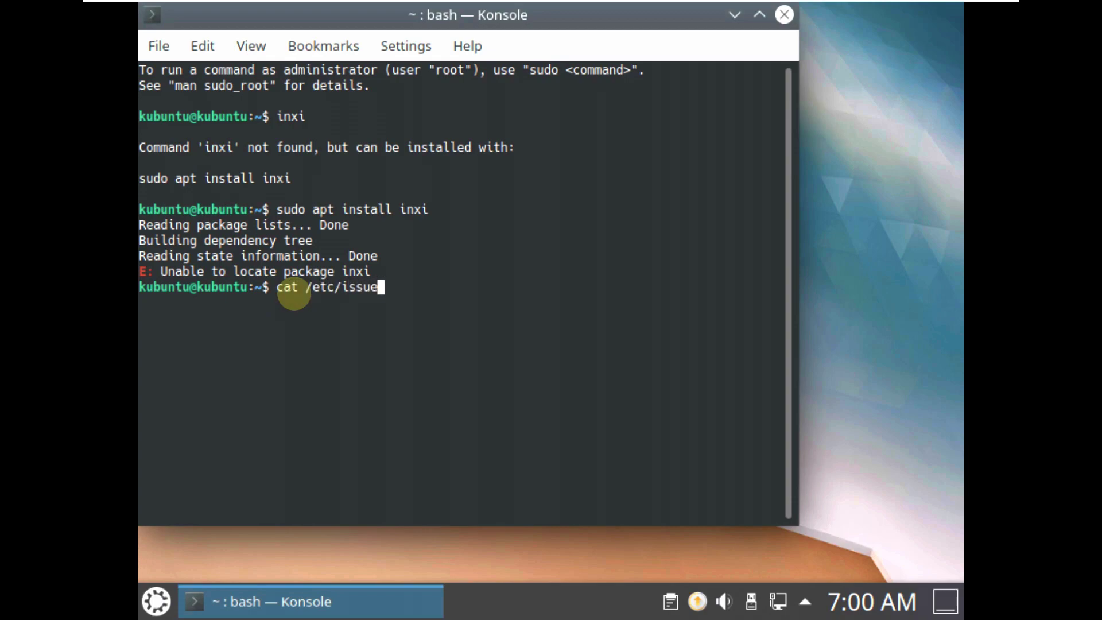
pyautogui.press('Return')
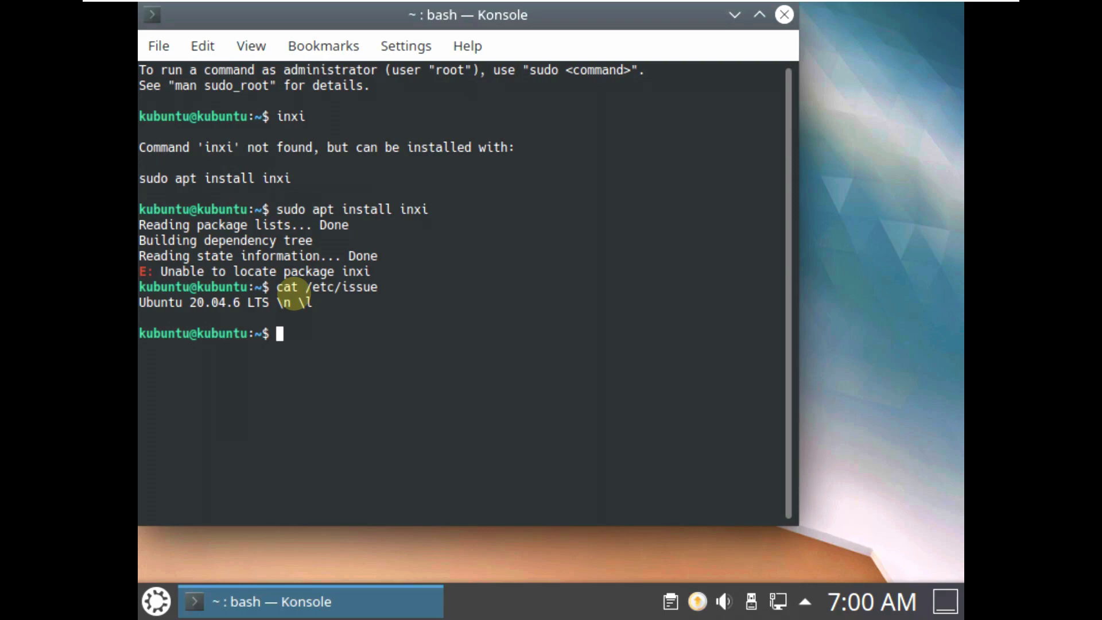
# Print the full kernel information with uname -a and the kernel release with uname -r
pyautogui.write('uname -a')
pyautogui.press('Return')
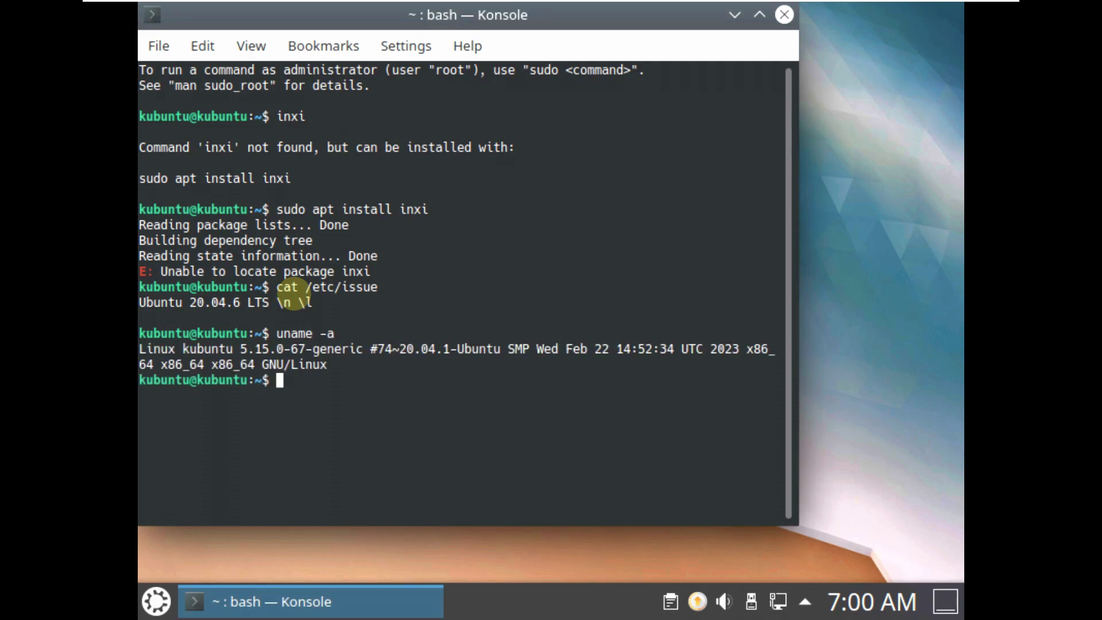
pyautogui.write('uname -r')
pyautogui.press('Return')
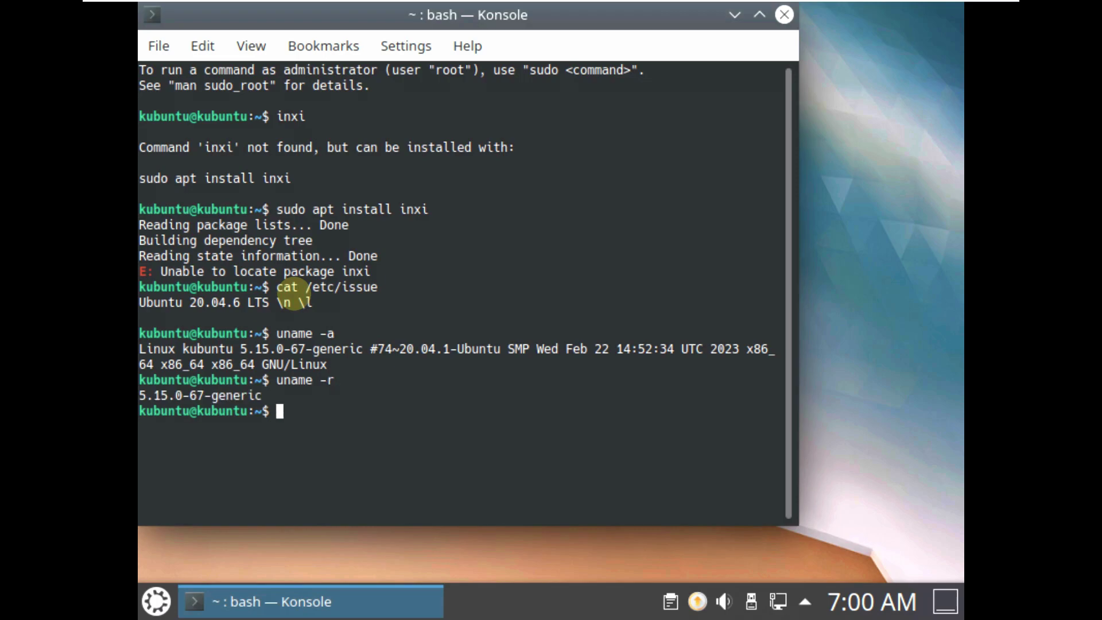
# Run htop in the terminal and try to install it with sudo apt install htop
pyautogui.press('Return')
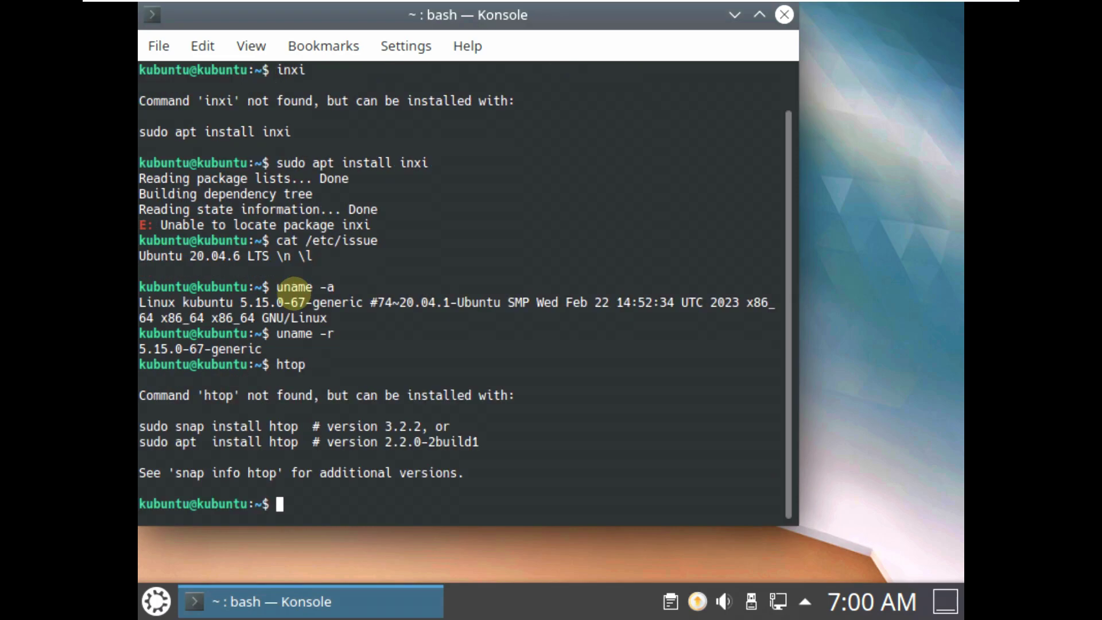
pyautogui.write('sudo apt')
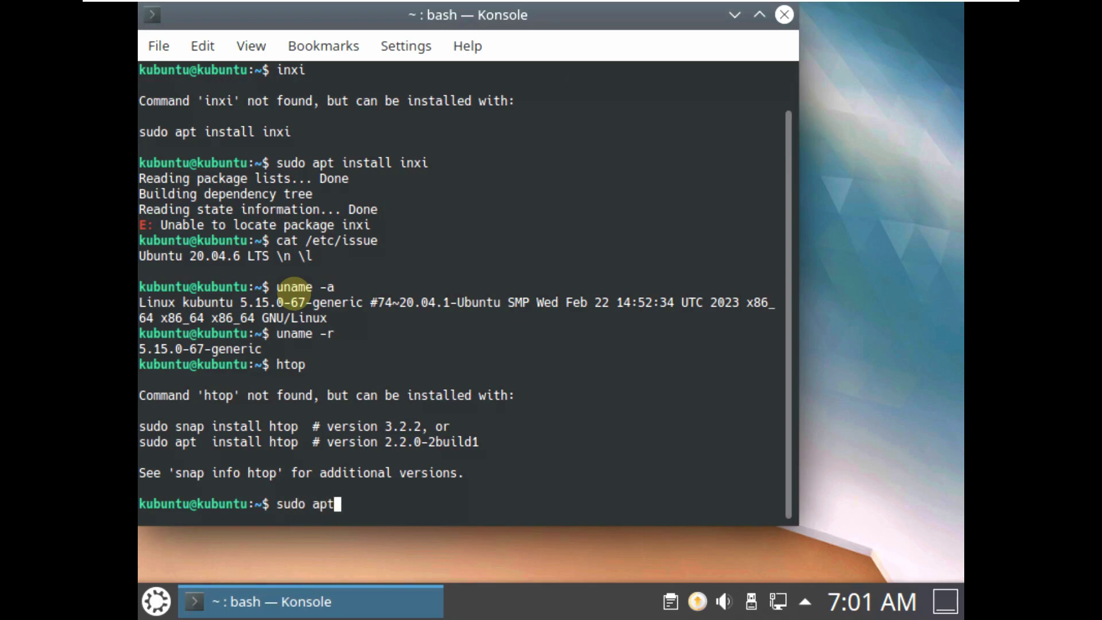
pyautogui.write('install htop')
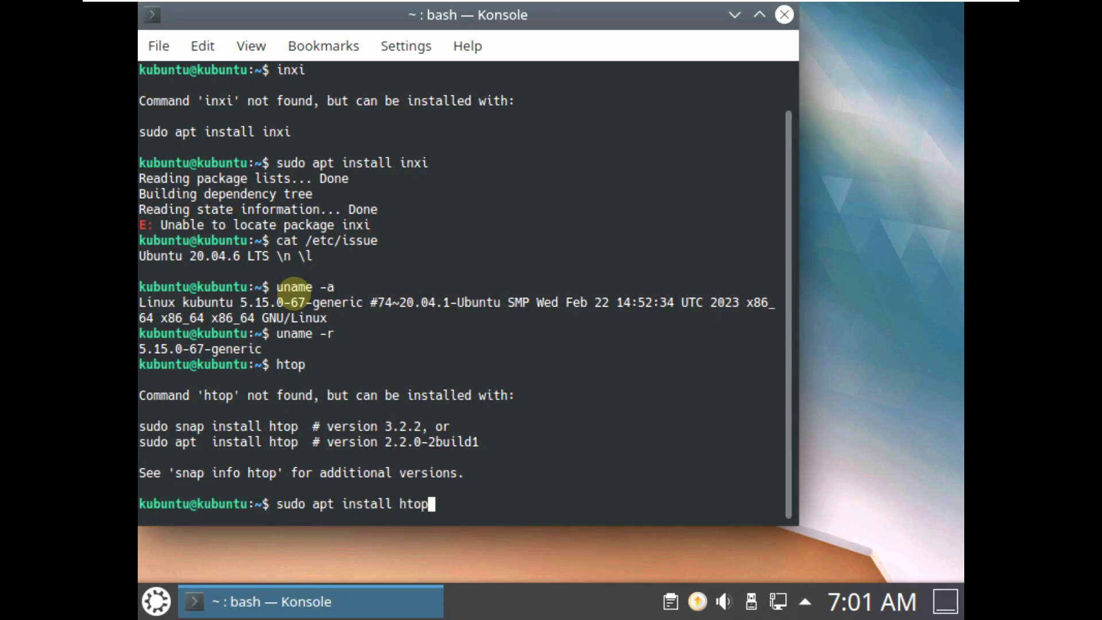
pyautogui.press('Return')
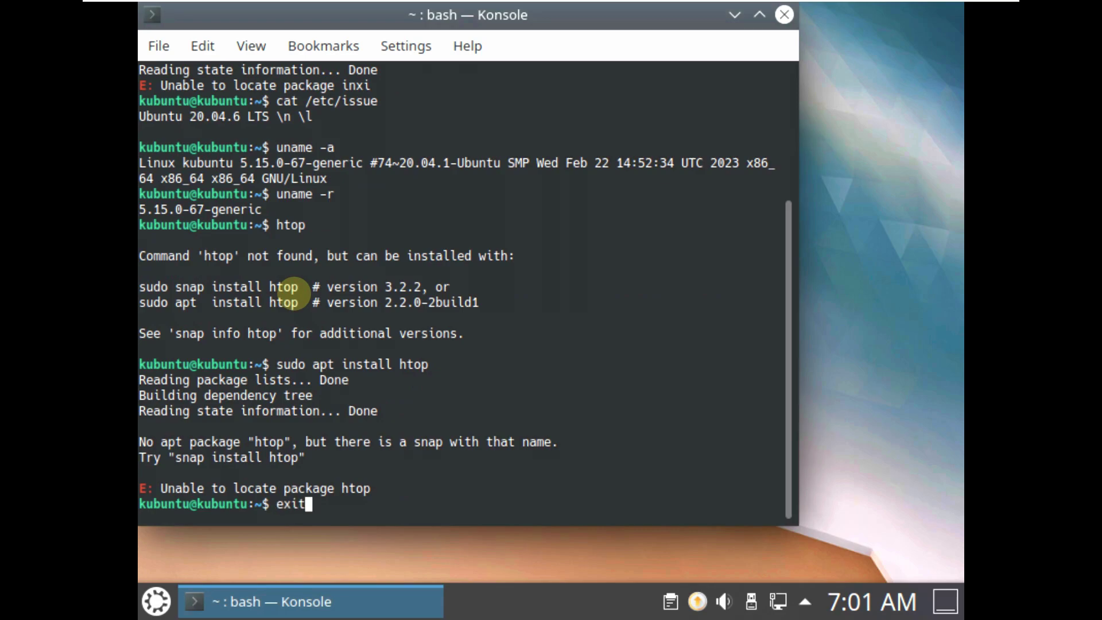
# Exit the terminal session and launch the Install Kubuntu 20.04.6 LTS installer from the desktop
pyautogui.press('Return')
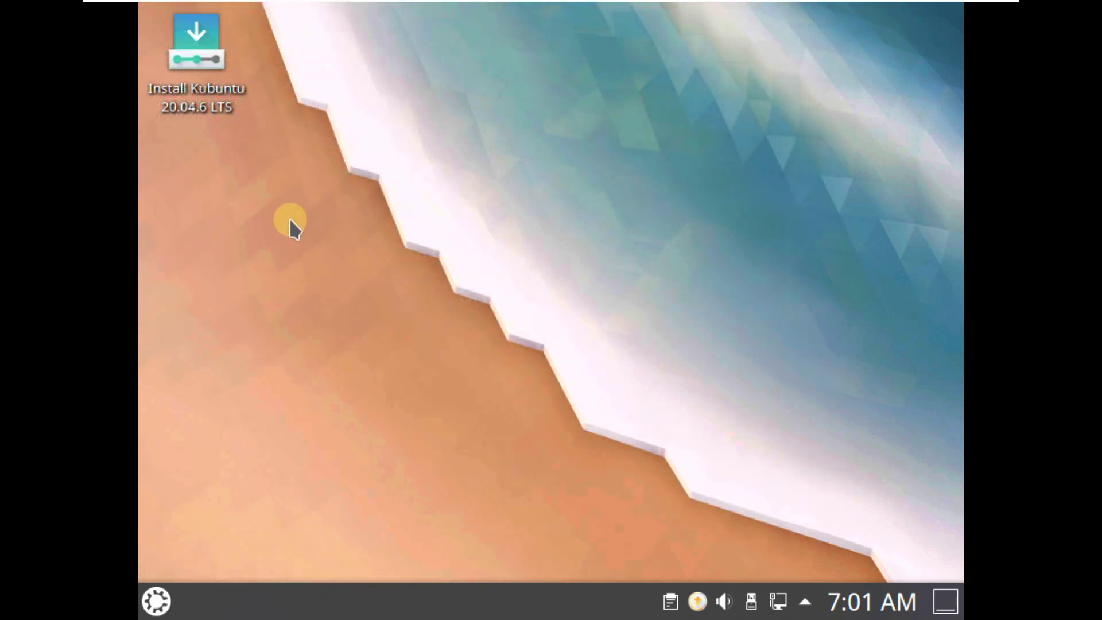
pyautogui.doubleClick(197, 52)
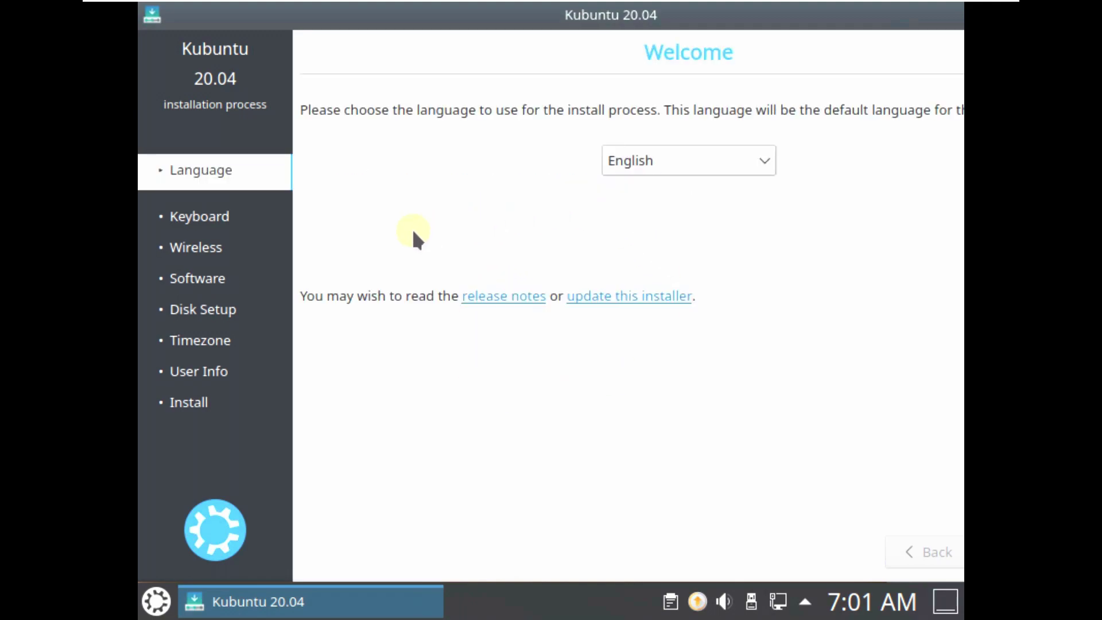
# Keep English as the installation language and English (US) as the keyboard layout, and continue to the software options
pyautogui.click(613, 168)
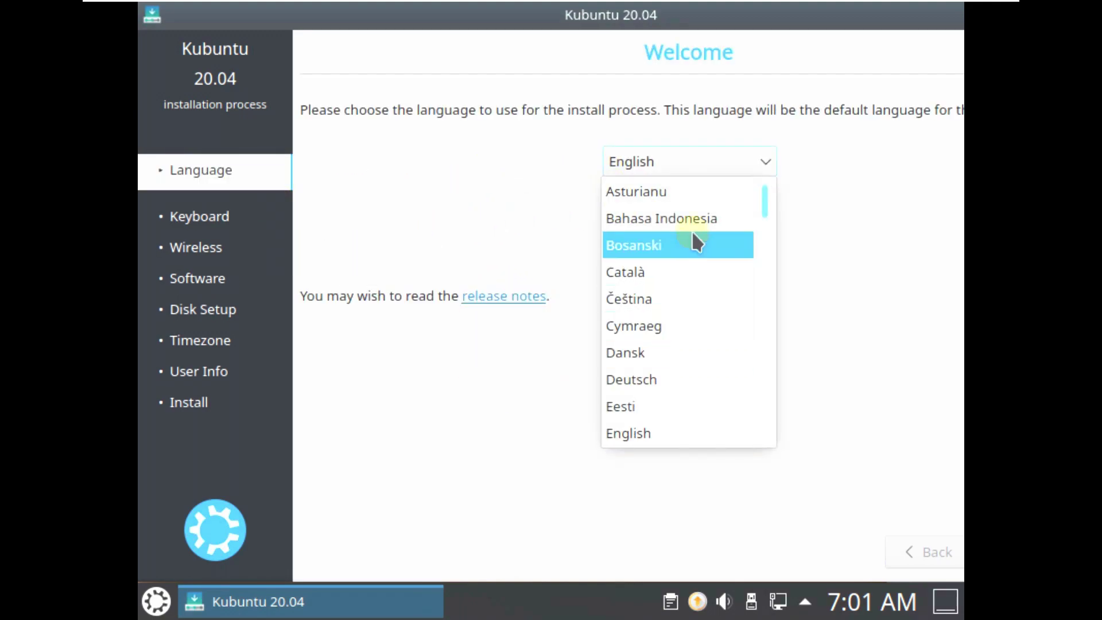
pyautogui.click(838, 194)
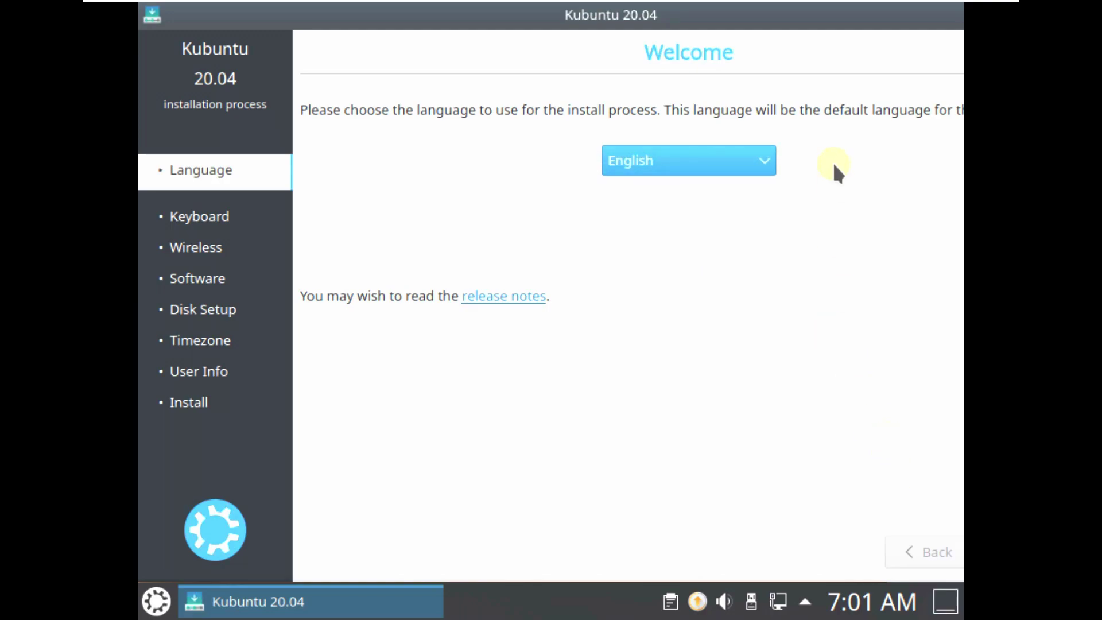
pyautogui.doubleClick(827, 17)
pyautogui.click(921, 553)
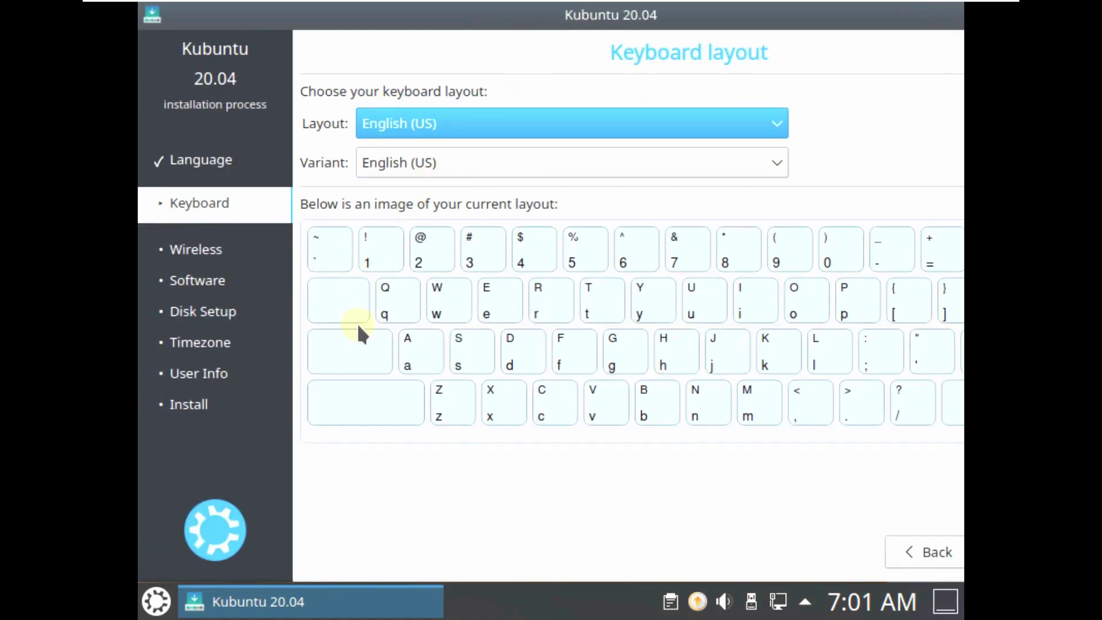
pyautogui.click(918, 553)
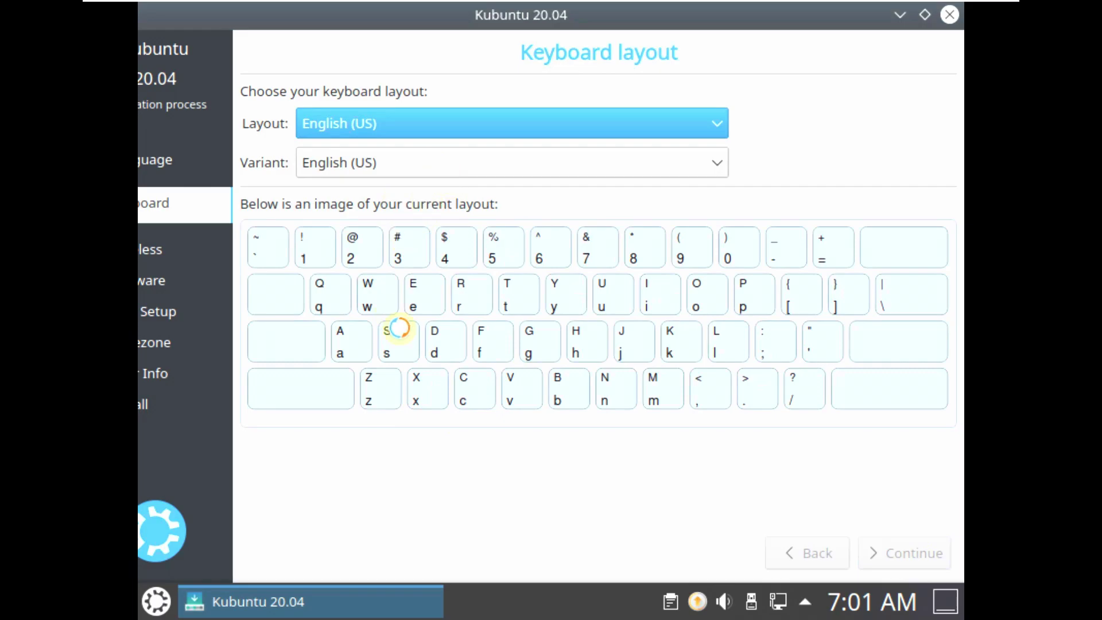
# Enable third-party software for graphics, Wi-Fi hardware and media formats, keep Normal installation selected, and continue to the disk setup
pyautogui.click(299, 358)
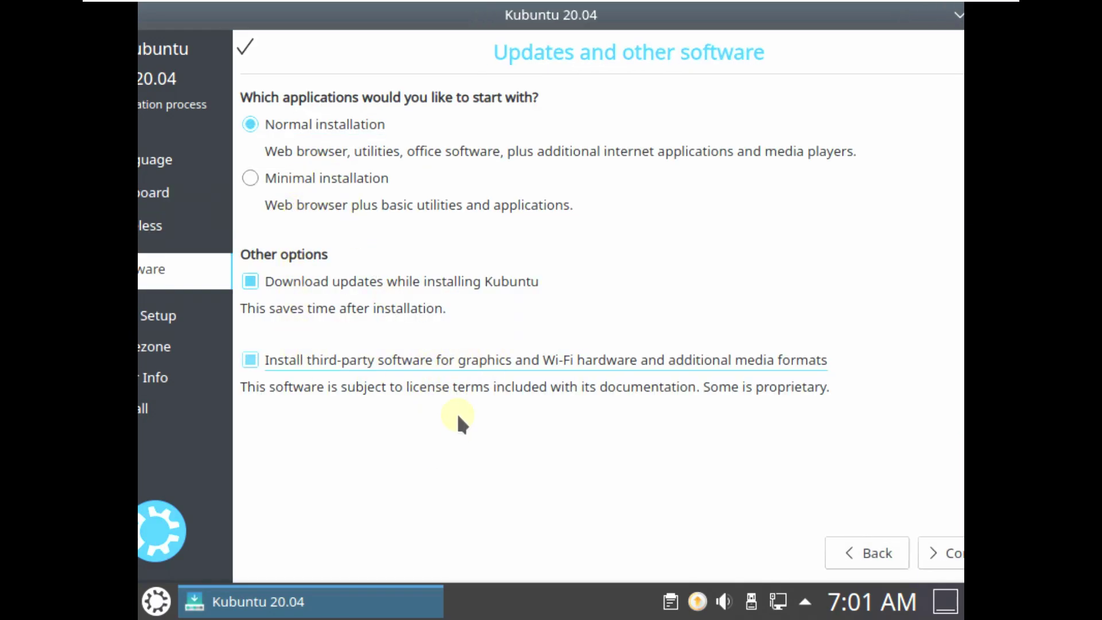
pyautogui.click(287, 179)
pyautogui.click(296, 118)
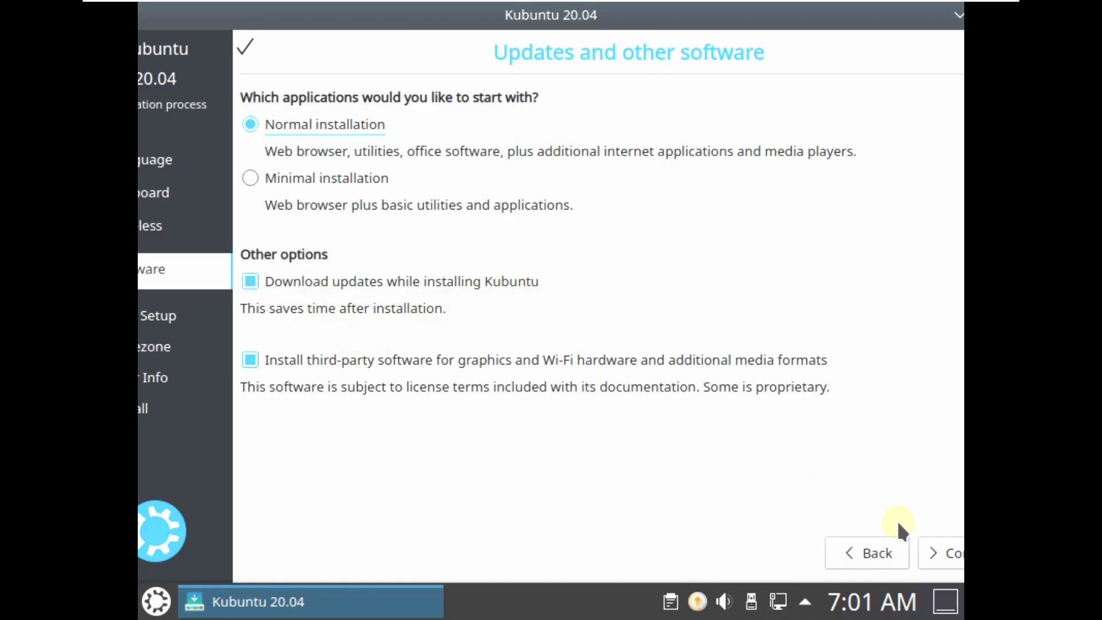
pyautogui.doubleClick(681, 12)
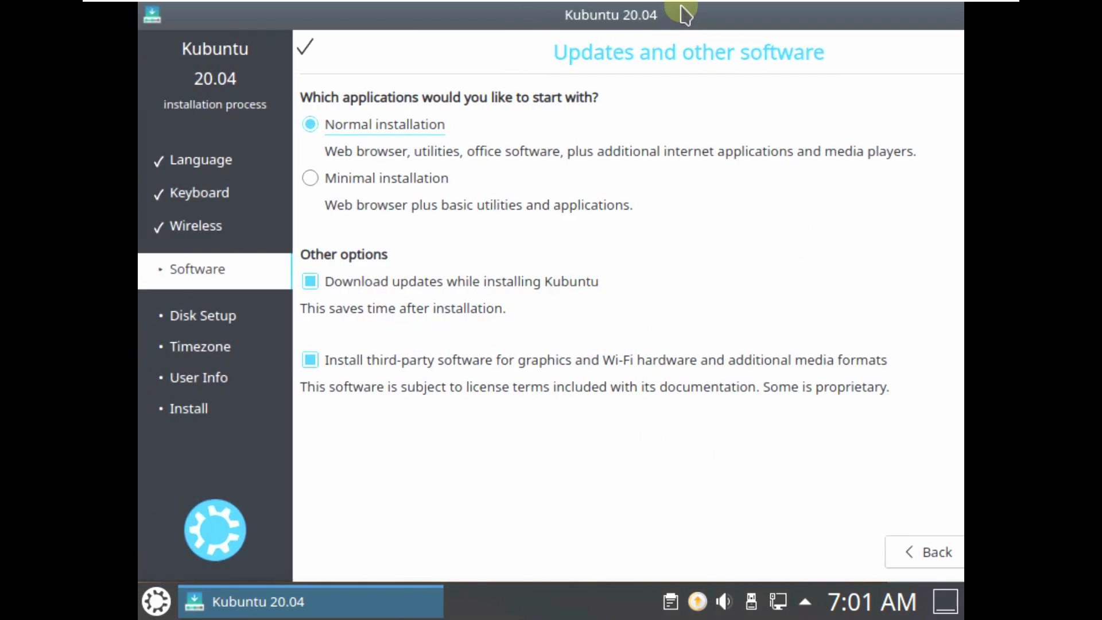
pyautogui.click(928, 556)
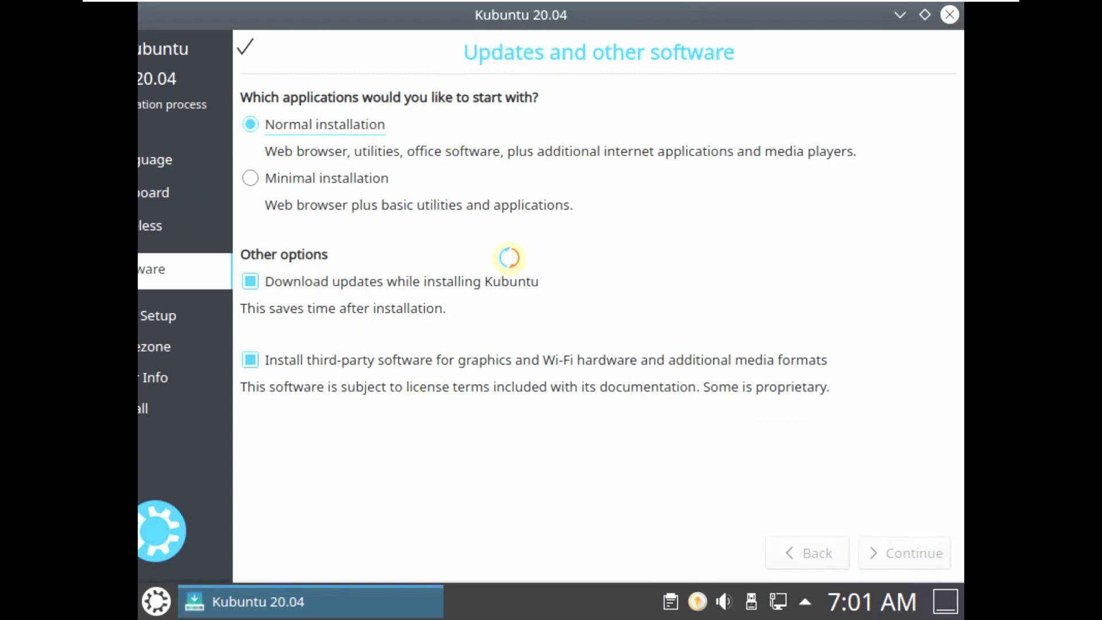
# Try the encrypted LVM disk option, and return the installation type to Guided - use entire disk
pyautogui.doubleClick(582, 16)
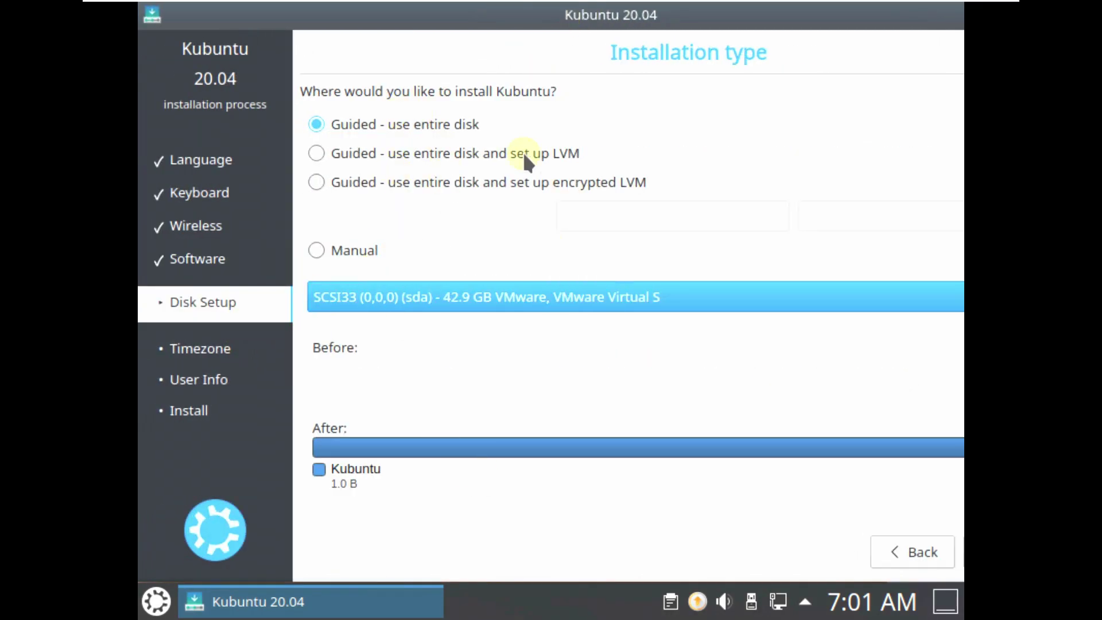
pyautogui.click(462, 187)
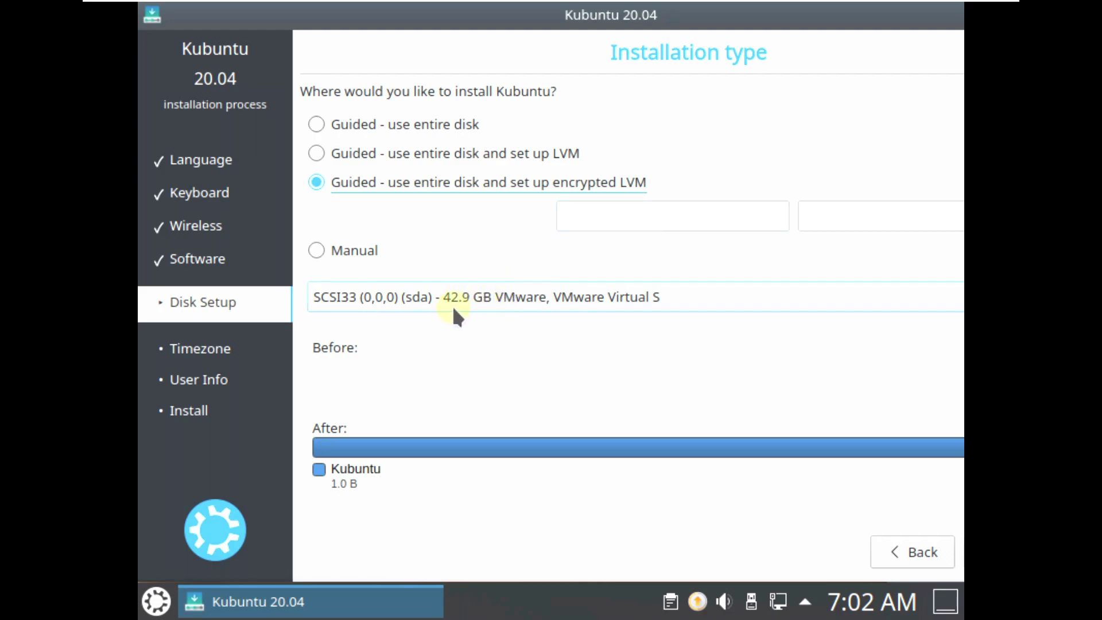
pyautogui.click(376, 124)
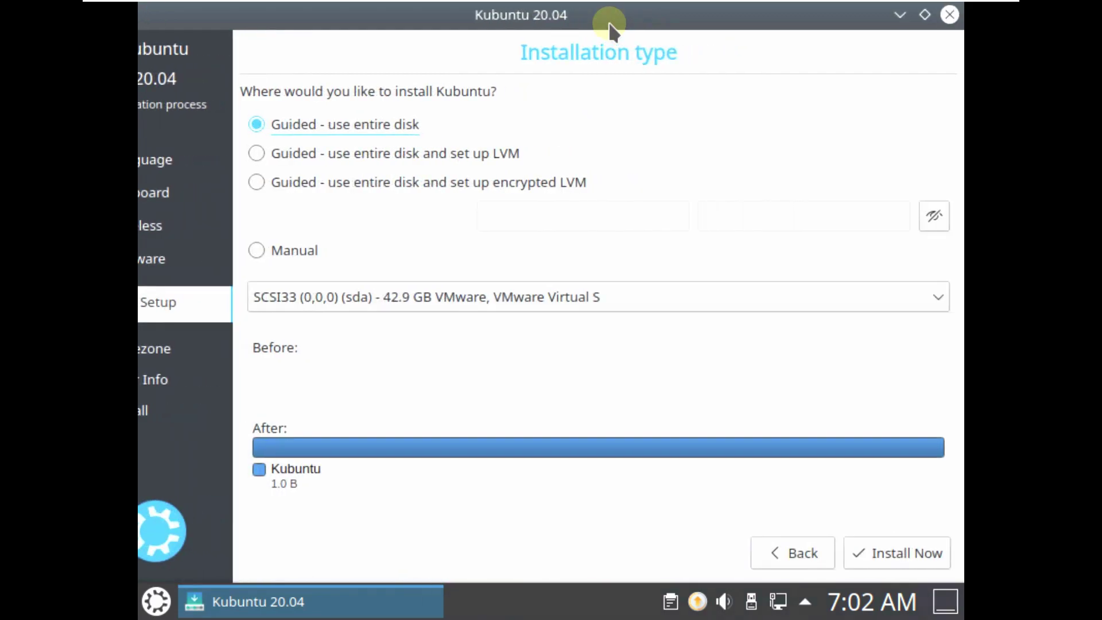
pyautogui.doubleClick(535, 18)
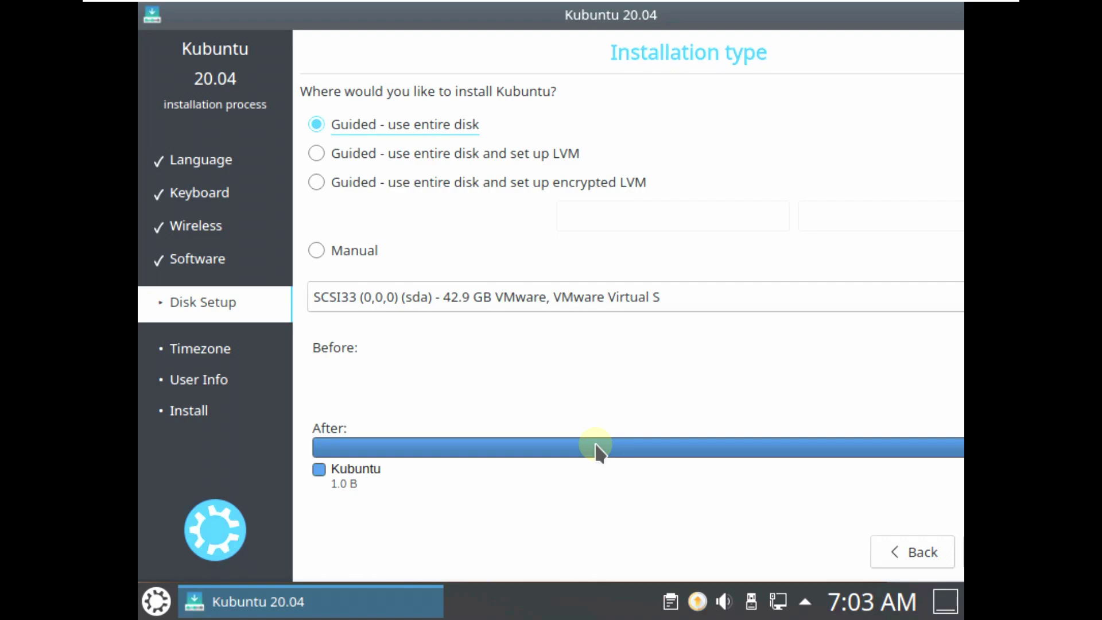
# Close the Kubuntu installer and confirm quitting the installation
pyautogui.rightClick(370, 592)
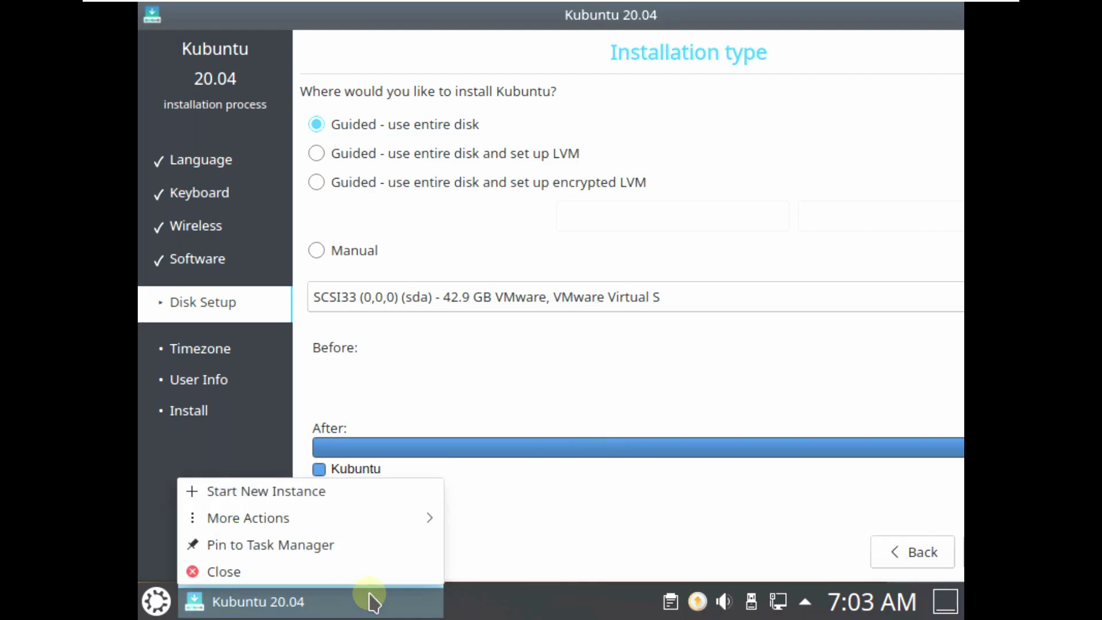
pyautogui.click(369, 571)
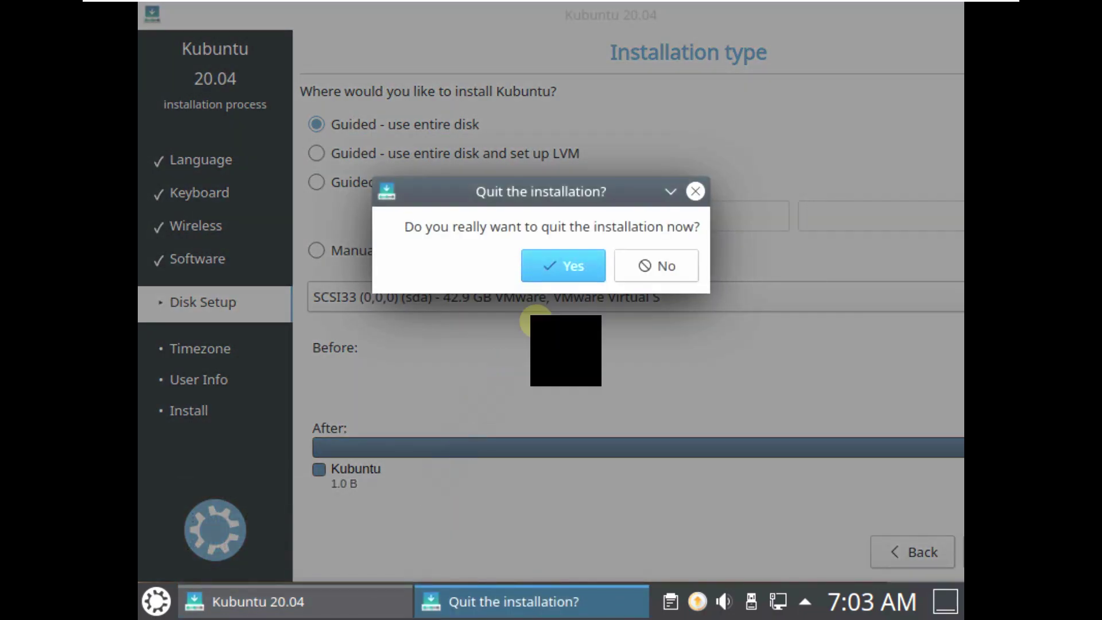
pyautogui.click(582, 254)
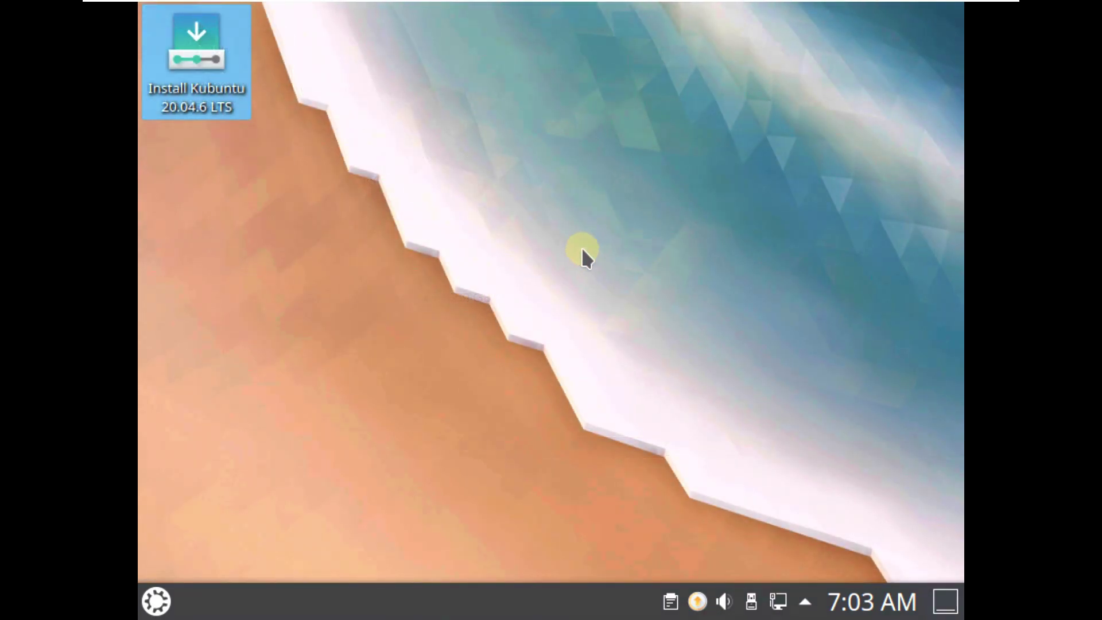
# Open the application launcher and look through the Mathematics and Science groups of the Education category
pyautogui.click(156, 600)
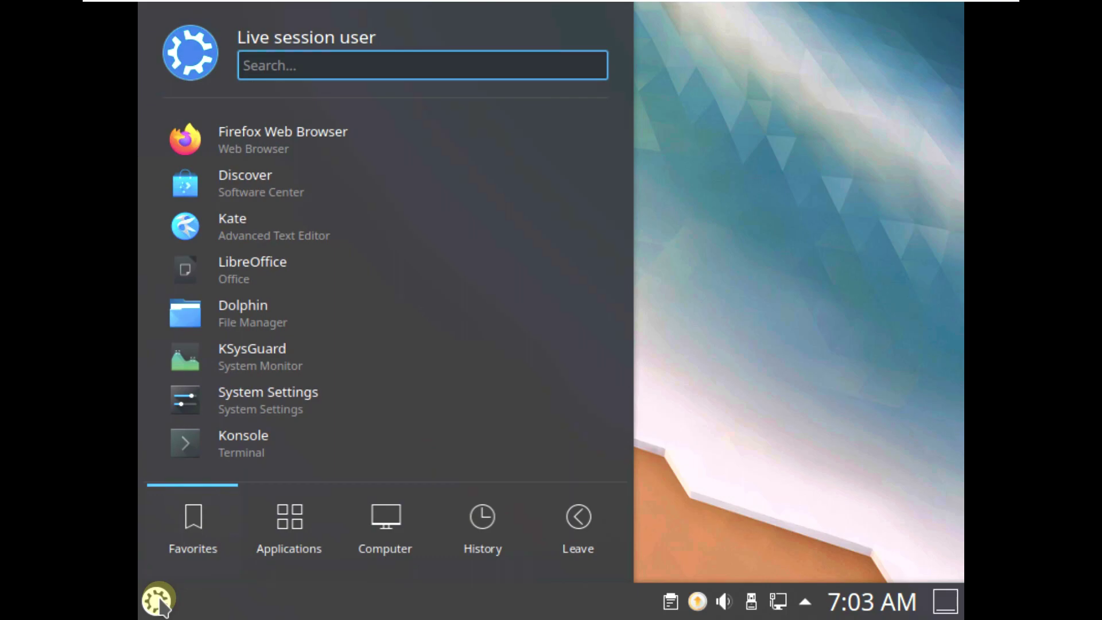
pyautogui.click(257, 531)
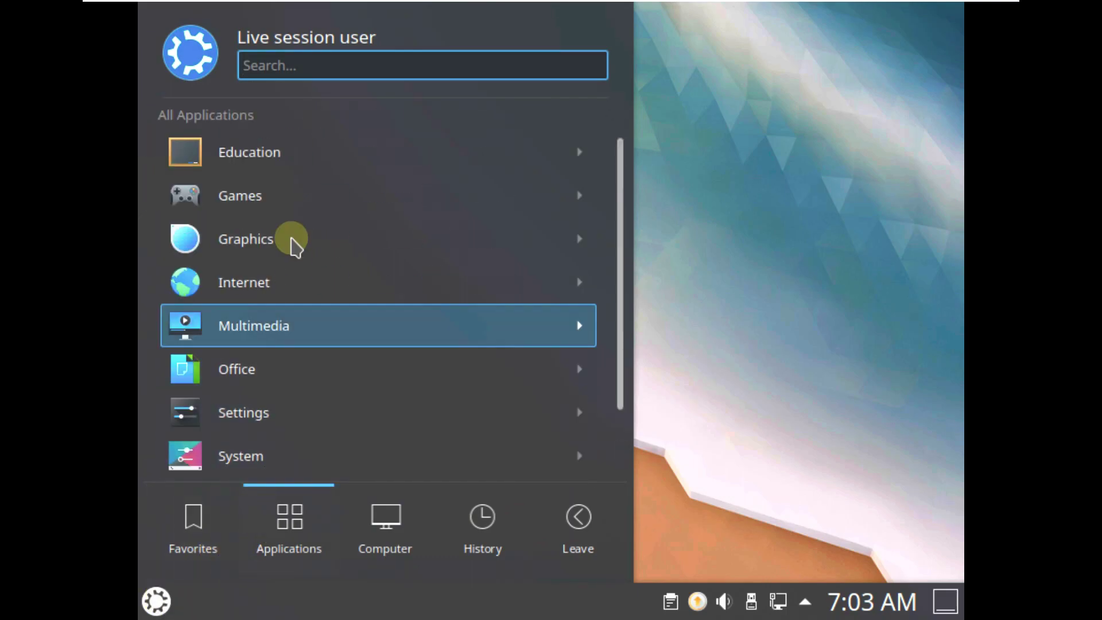
pyautogui.click(286, 156)
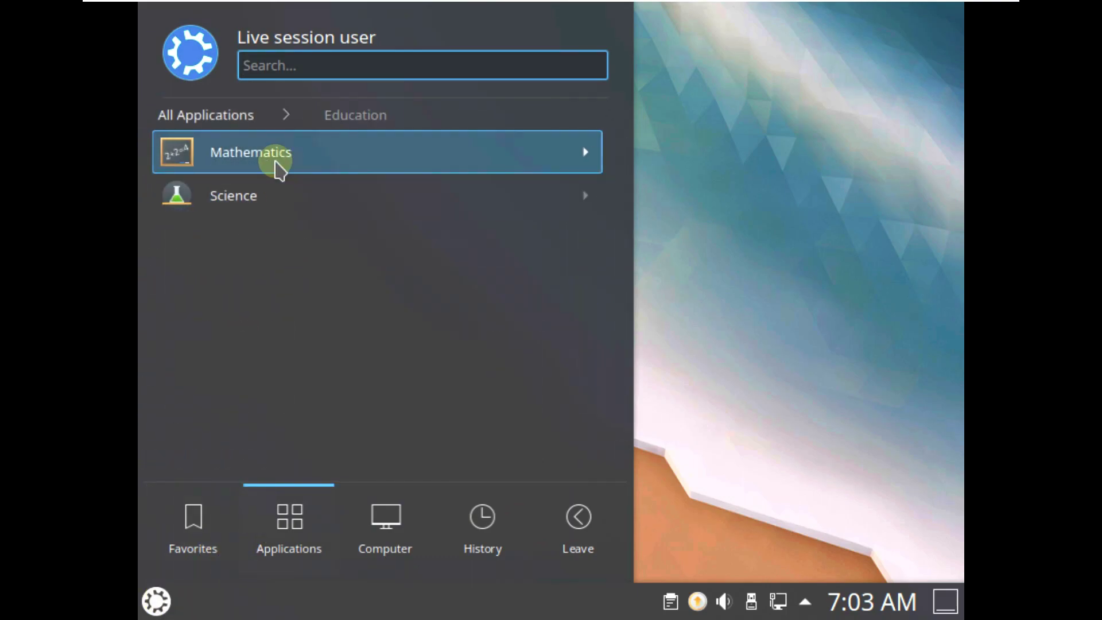
pyautogui.click(279, 169)
pyautogui.click(333, 115)
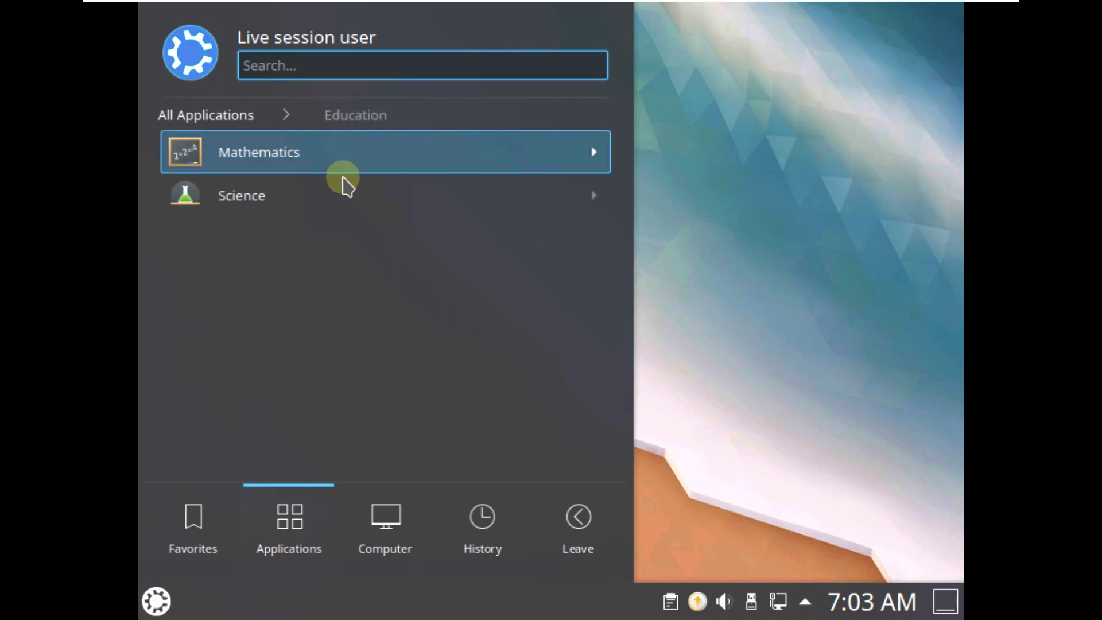
pyautogui.click(344, 188)
pyautogui.click(359, 120)
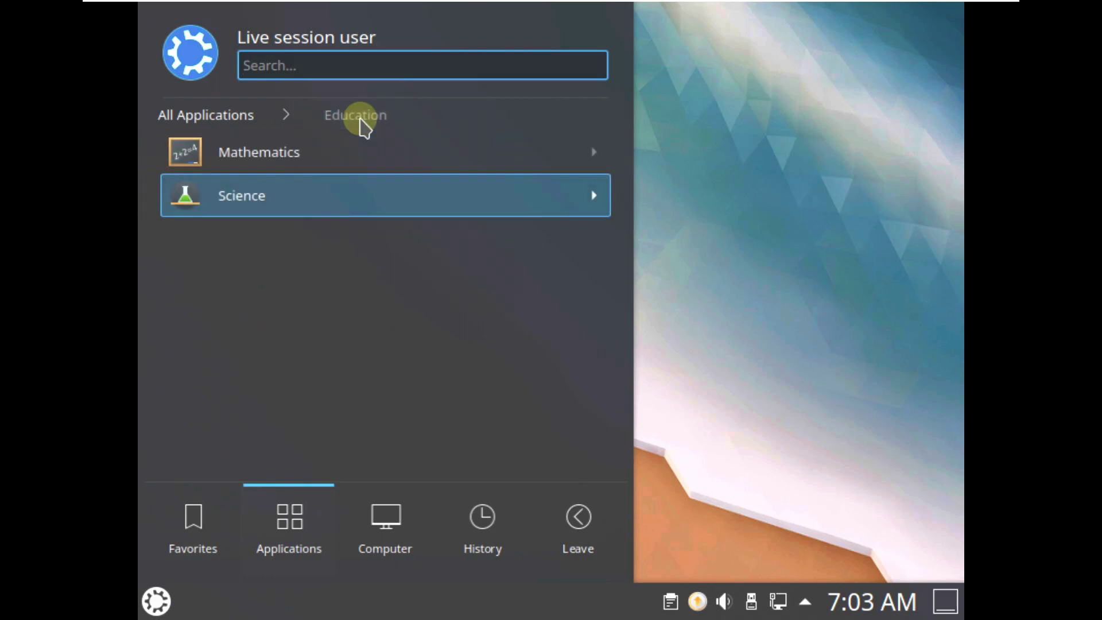
pyautogui.click(243, 117)
# Look through the Board Games, Card Games, Logic Games and Tactics & Strategy groups of the Games category
pyautogui.click(284, 198)
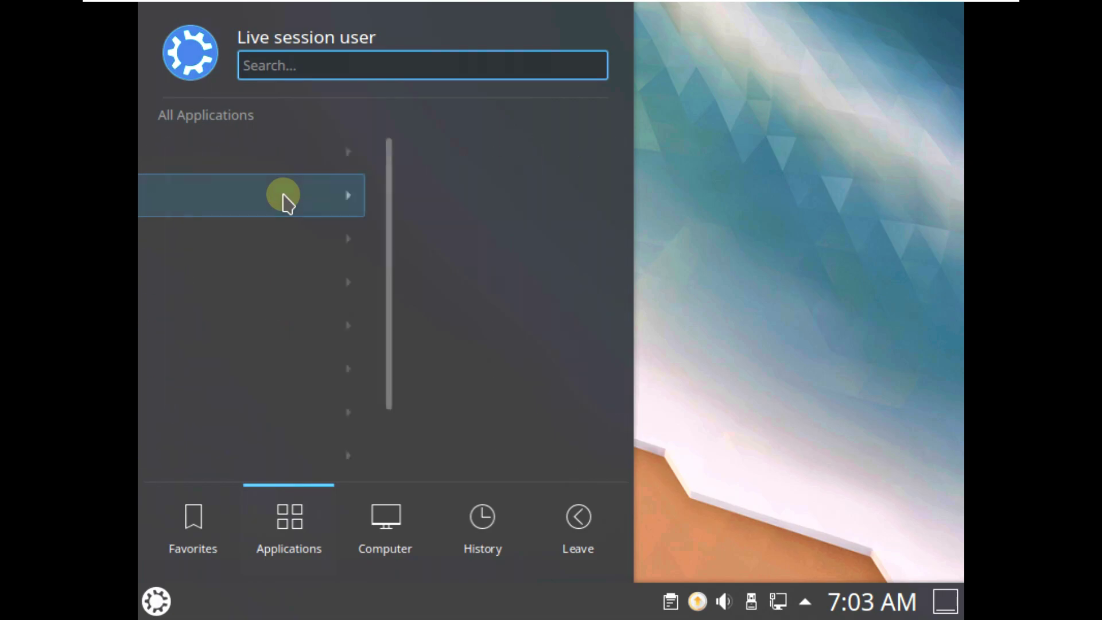
pyautogui.click(286, 164)
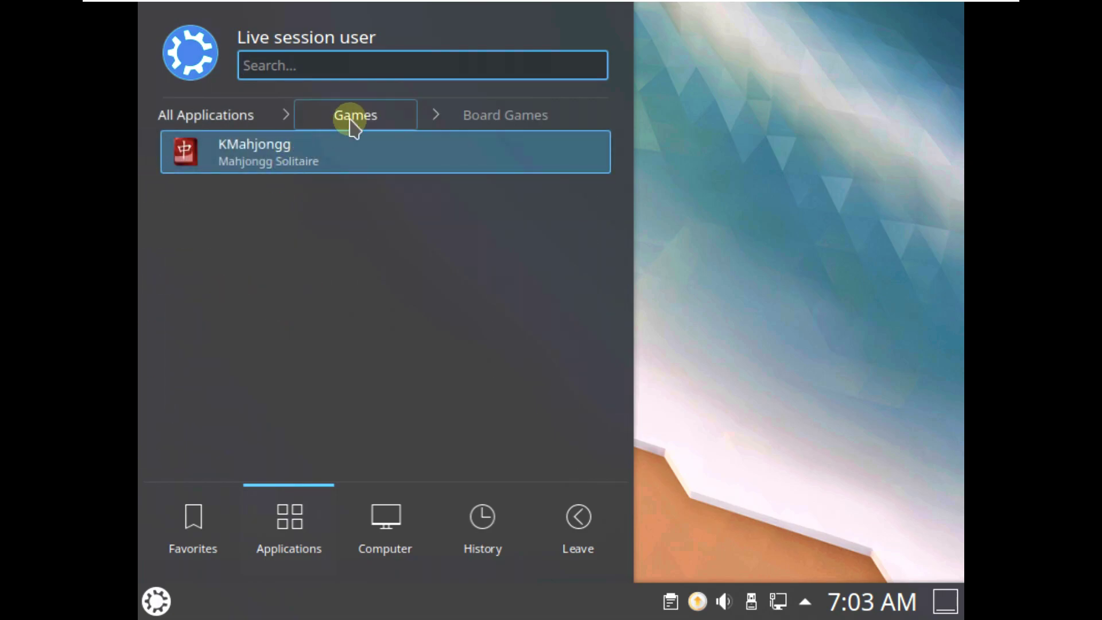
pyautogui.click(351, 122)
pyautogui.click(353, 191)
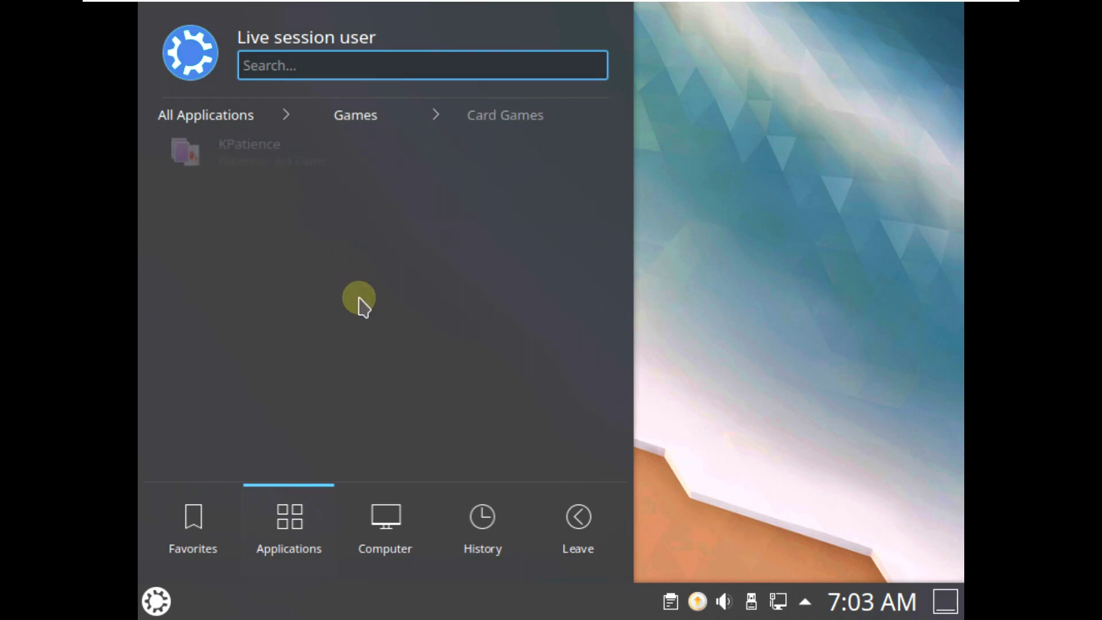
pyautogui.click(337, 118)
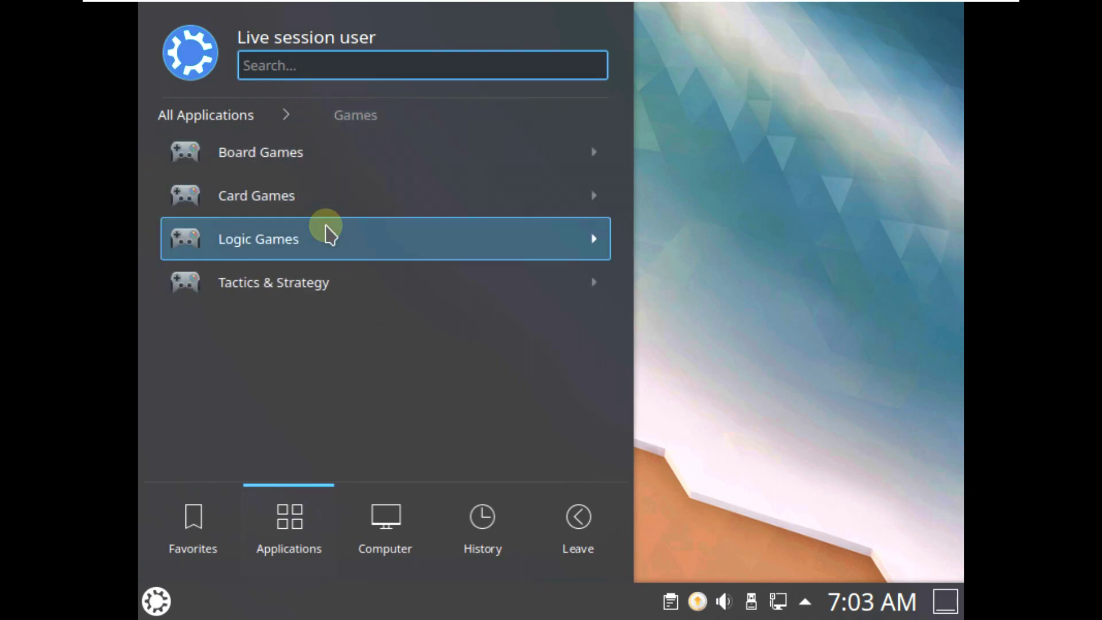
pyautogui.click(324, 236)
pyautogui.click(329, 122)
pyautogui.click(364, 282)
pyautogui.click(359, 120)
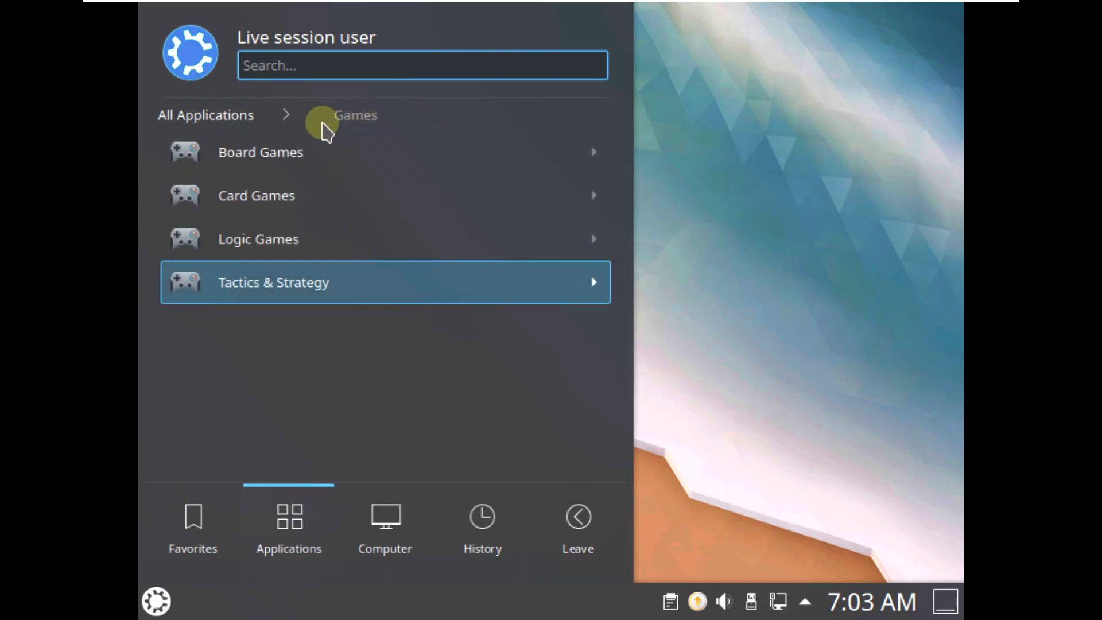
pyautogui.click(245, 120)
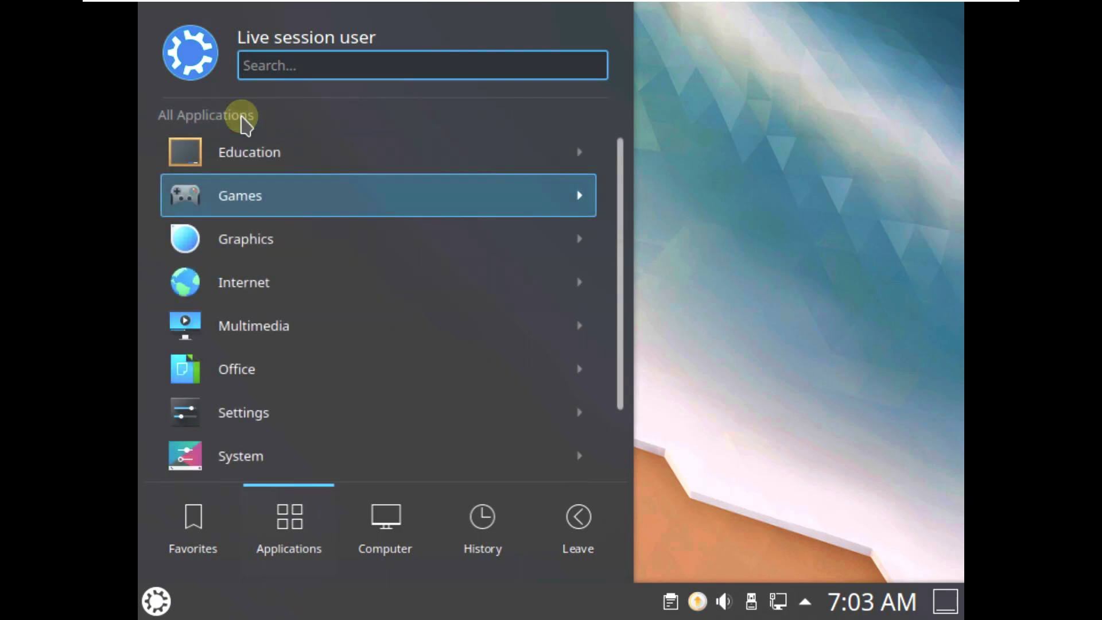
# Revisit the Education category and check the applications in its Mathematics and Science groups again
pyautogui.click(259, 158)
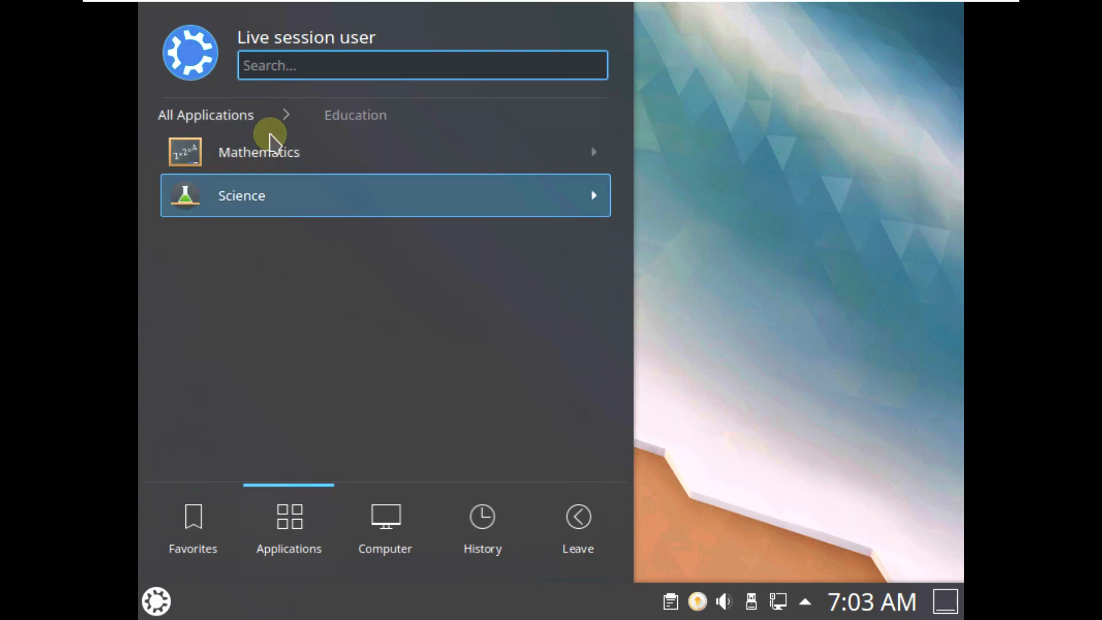
pyautogui.click(274, 153)
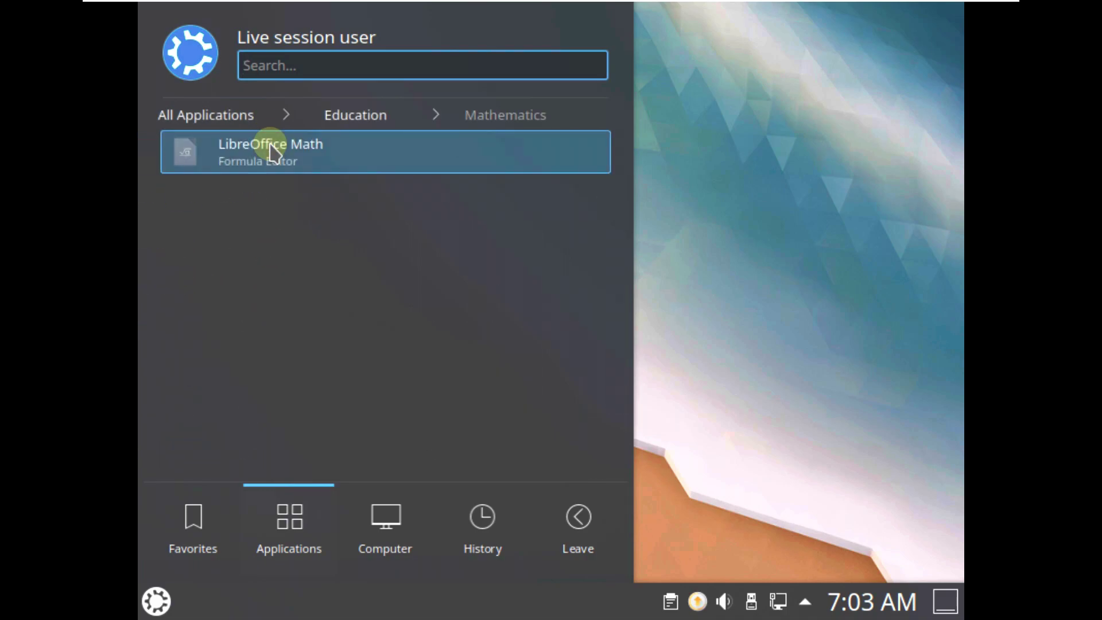
pyautogui.click(246, 114)
pyautogui.click(246, 154)
pyautogui.click(321, 156)
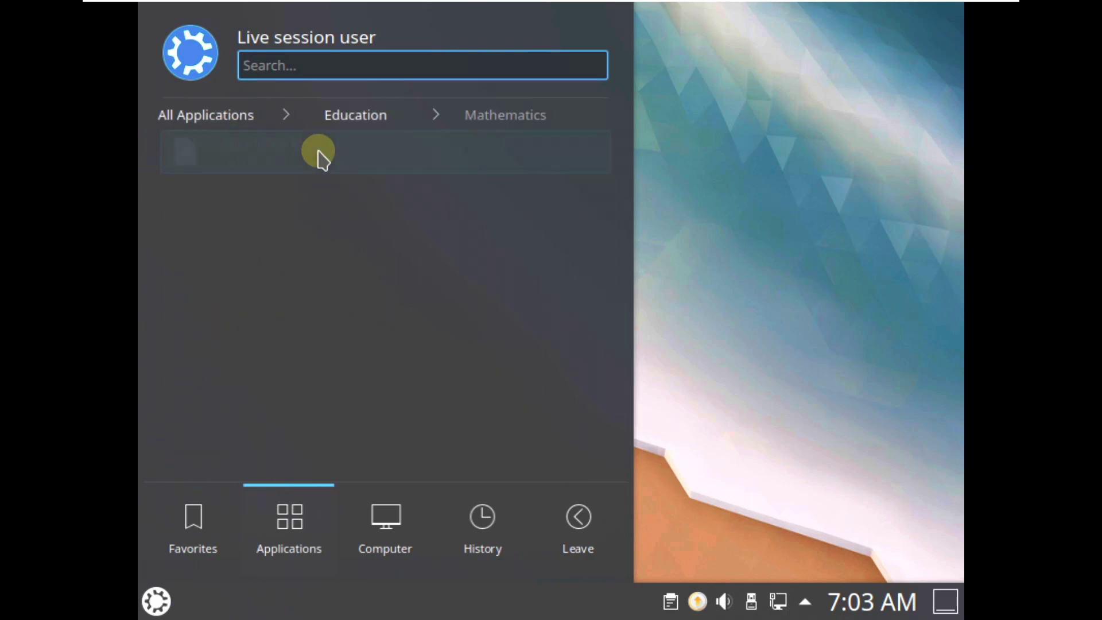
pyautogui.click(320, 120)
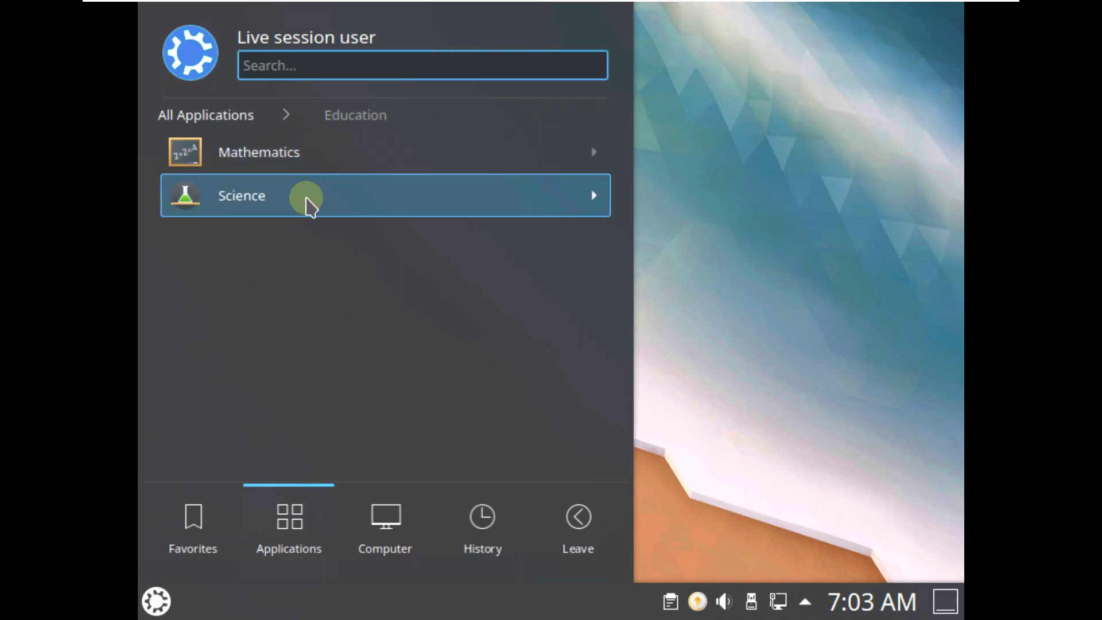
pyautogui.click(309, 195)
pyautogui.click(330, 120)
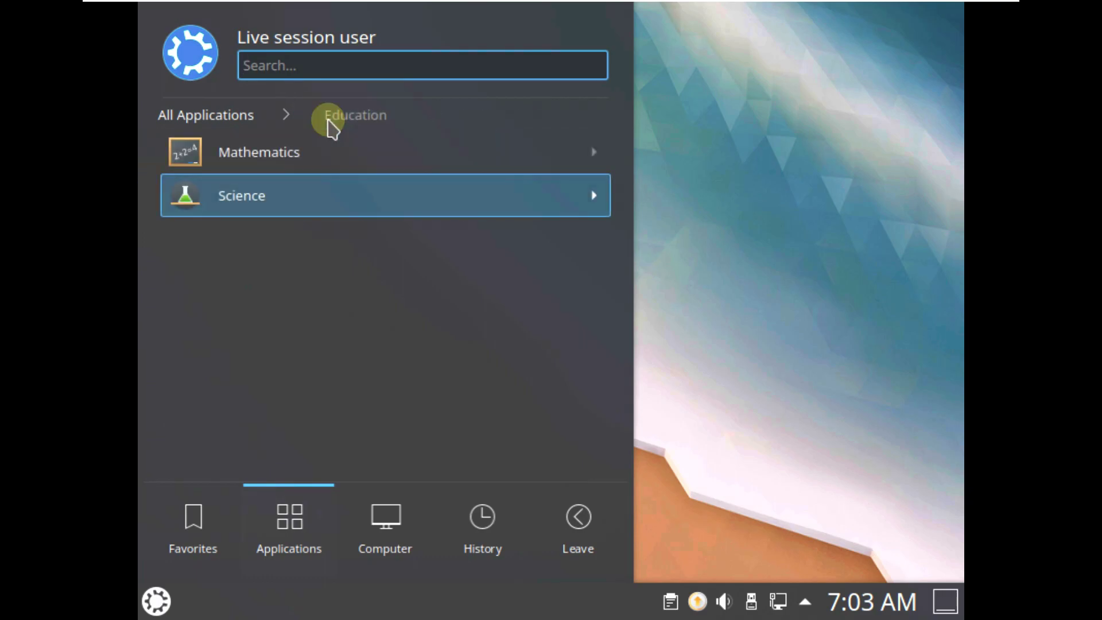
pyautogui.click(288, 210)
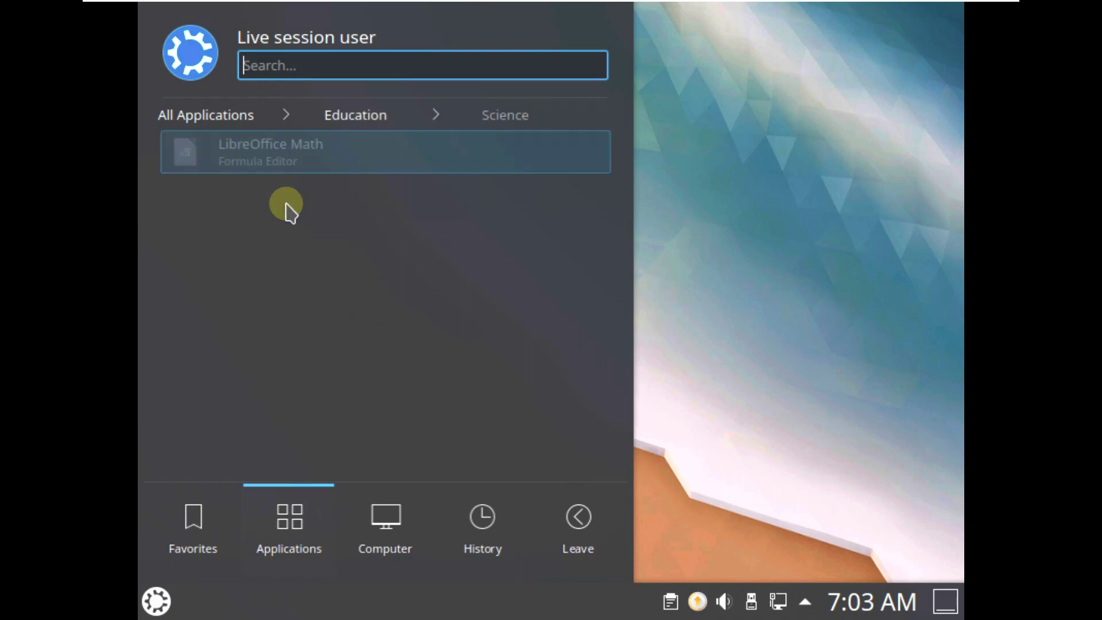
pyautogui.click(342, 118)
pyautogui.click(238, 121)
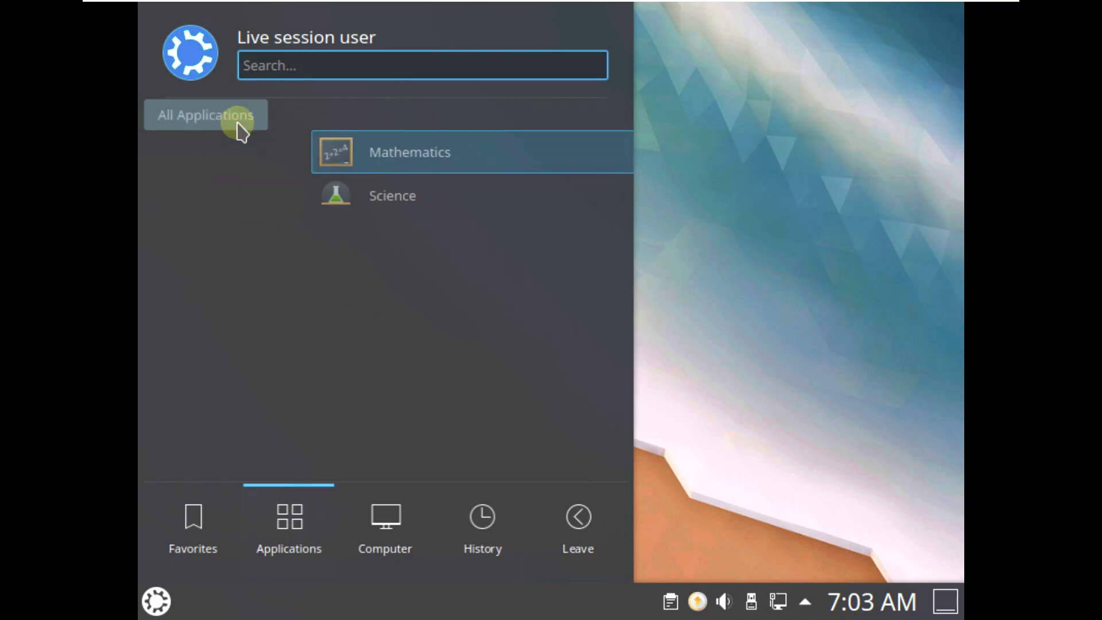
# Return to the Games category and check its Board Games, Card Games, Logic Games and Tactics & Strategy groups again
pyautogui.click(248, 195)
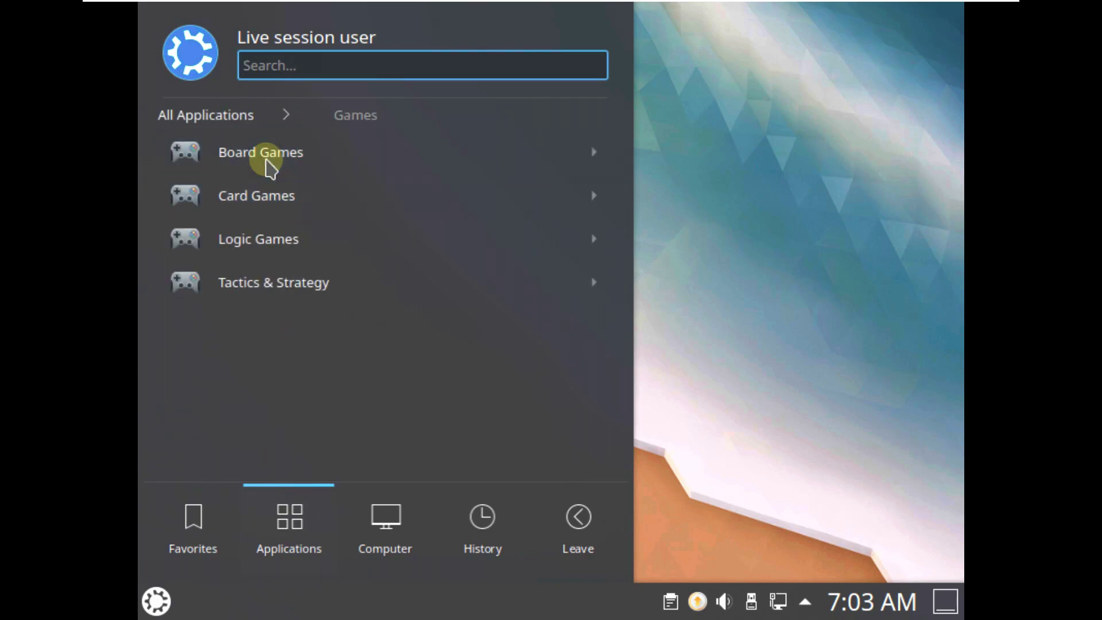
pyautogui.click(266, 162)
pyautogui.click(296, 113)
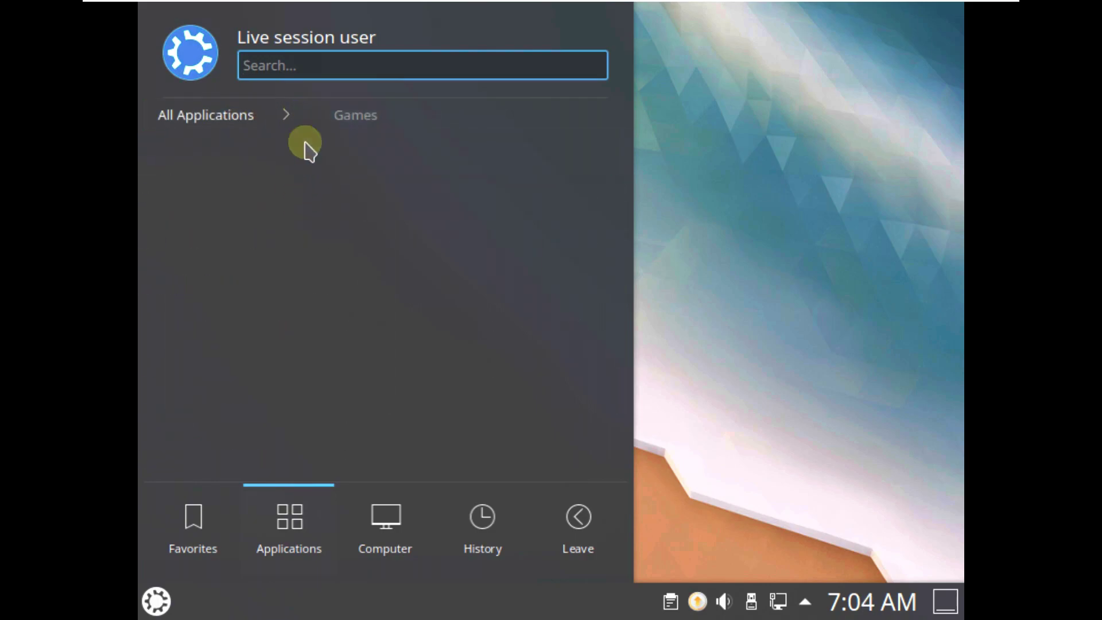
pyautogui.click(304, 195)
pyautogui.click(321, 118)
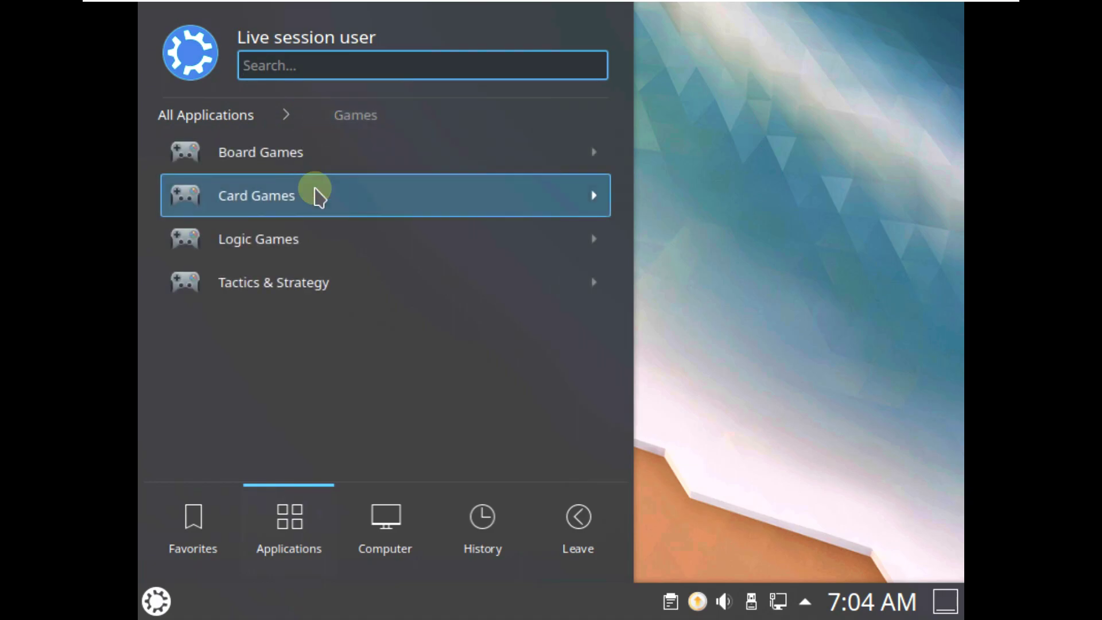
pyautogui.click(316, 235)
pyautogui.click(323, 128)
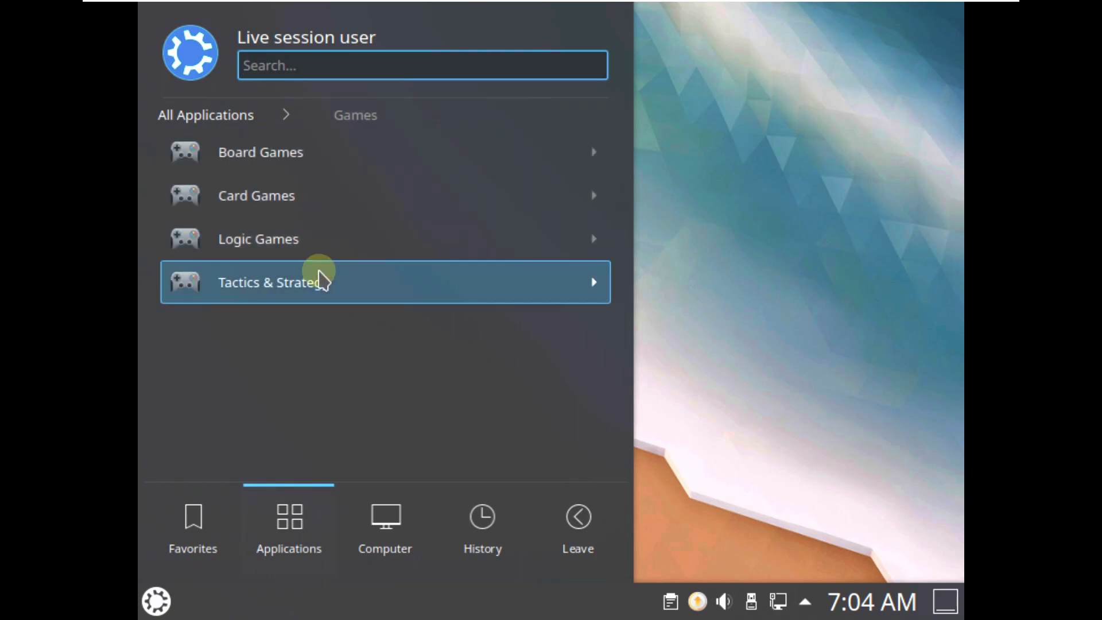
pyautogui.click(320, 278)
pyautogui.click(325, 118)
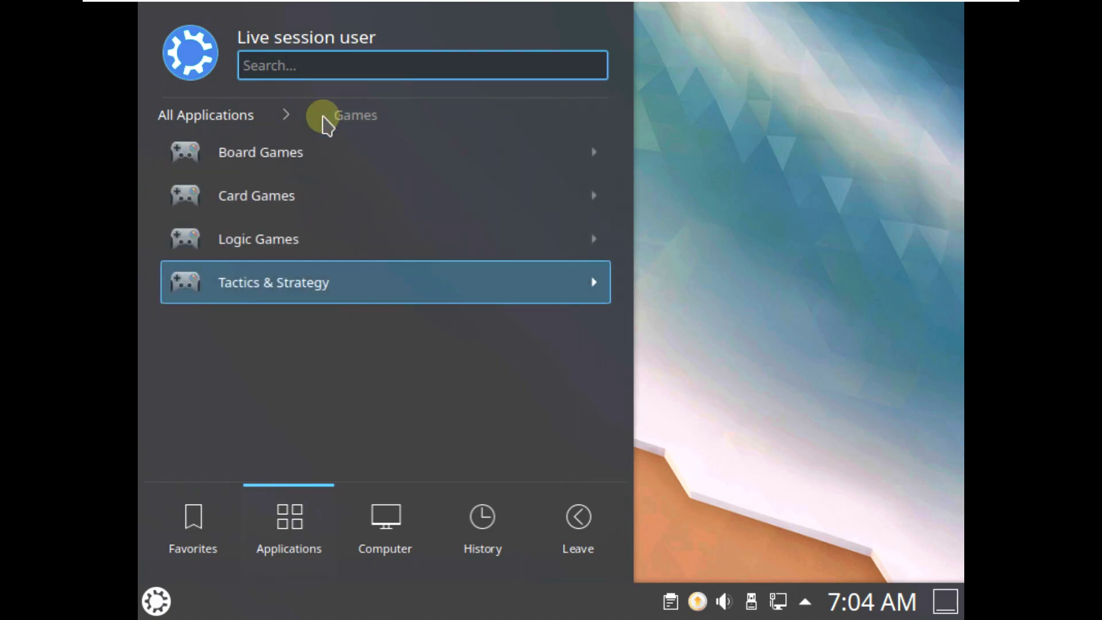
# Look through the applications in the Graphics, Internet and Multimedia categories of the application launcher
pyautogui.click(238, 115)
pyautogui.click(285, 253)
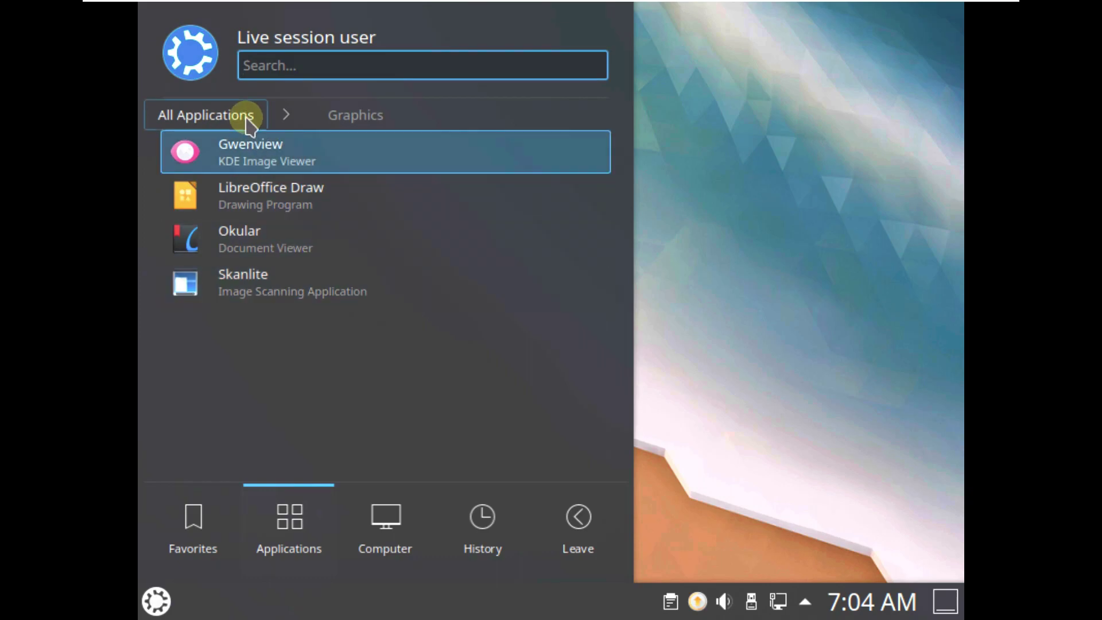
pyautogui.click(201, 117)
pyautogui.click(246, 278)
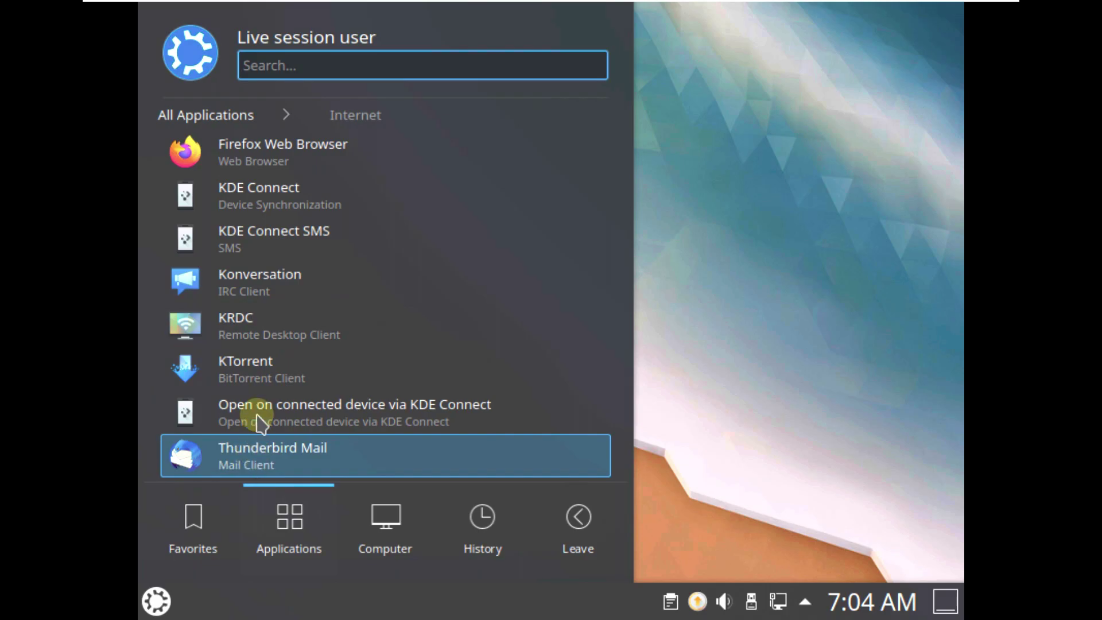
pyautogui.click(209, 118)
pyautogui.click(232, 319)
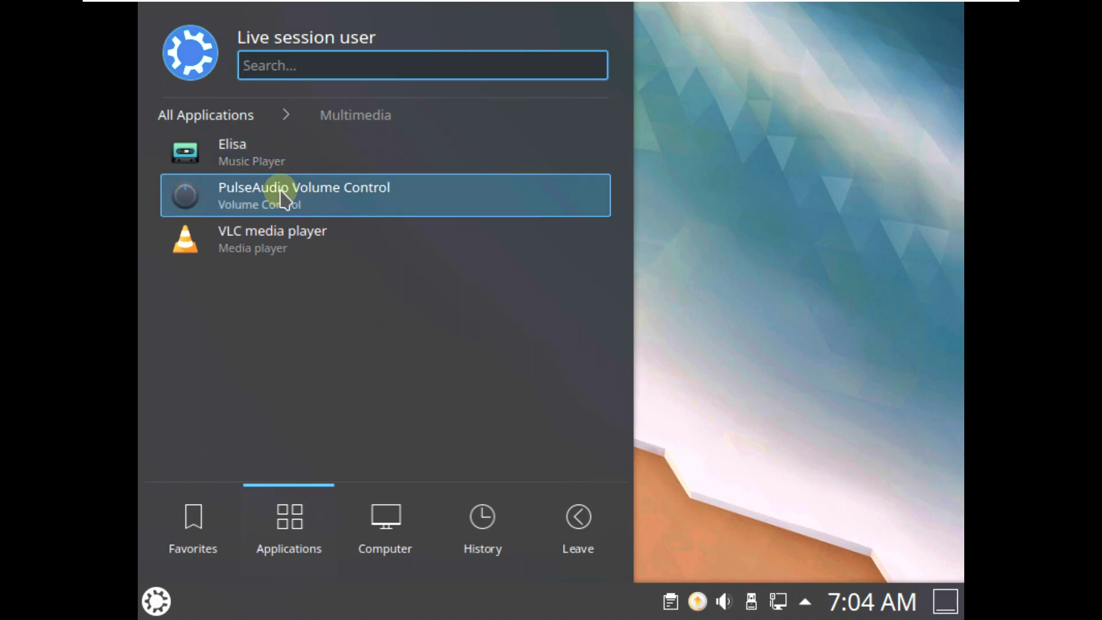
# Look through the applications in the Office and Settings categories
pyautogui.click(222, 115)
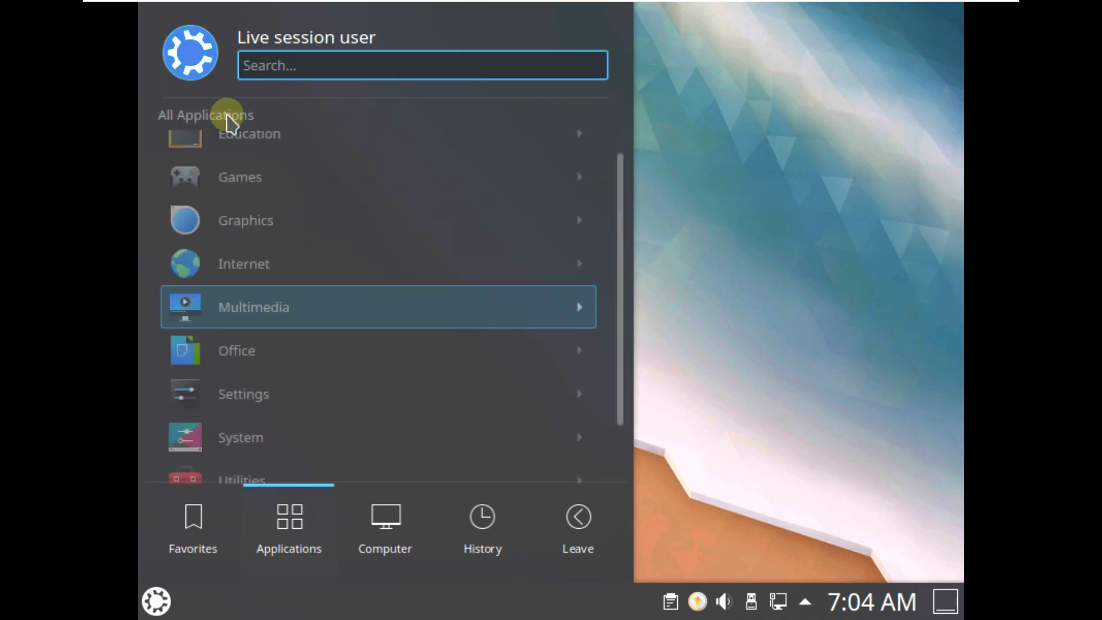
pyautogui.click(268, 369)
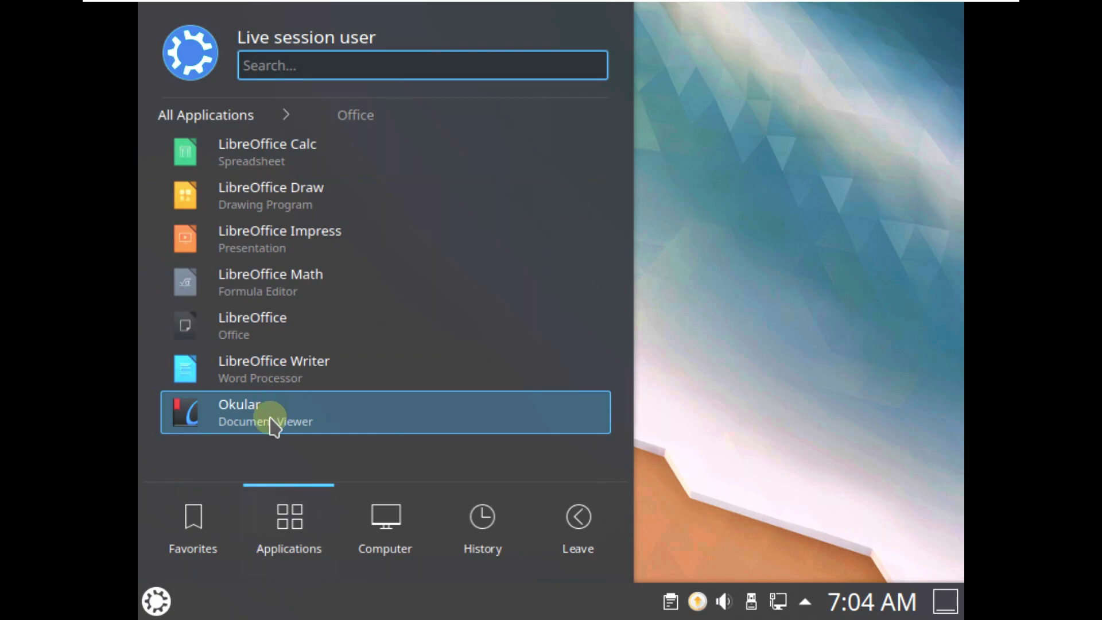
pyautogui.click(215, 117)
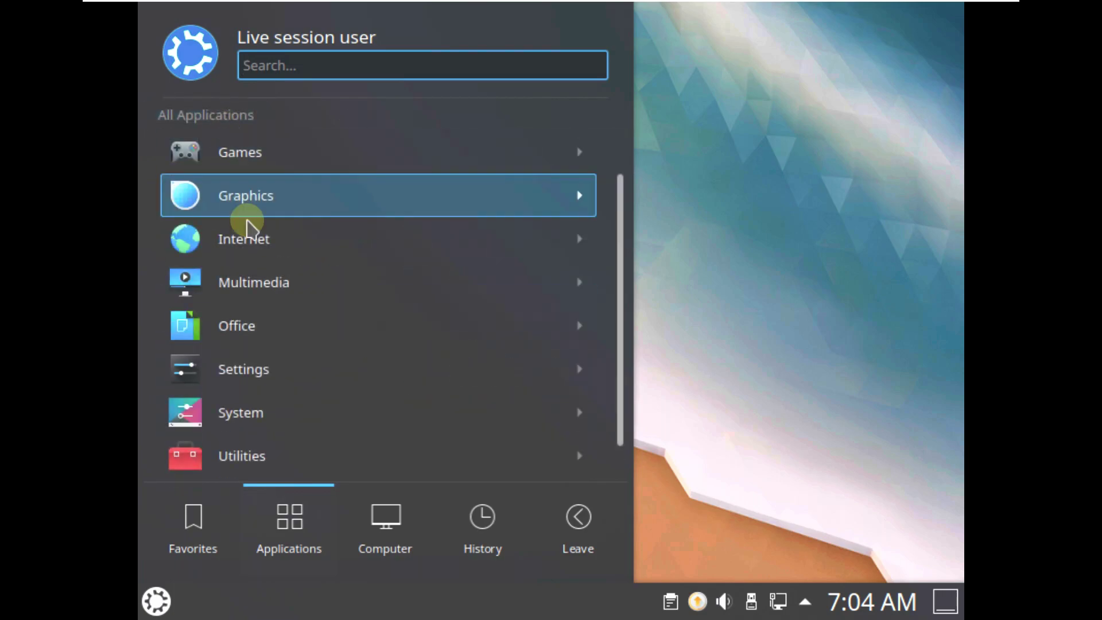
pyautogui.scroll(-1, 267, 355)
pyautogui.click(264, 348)
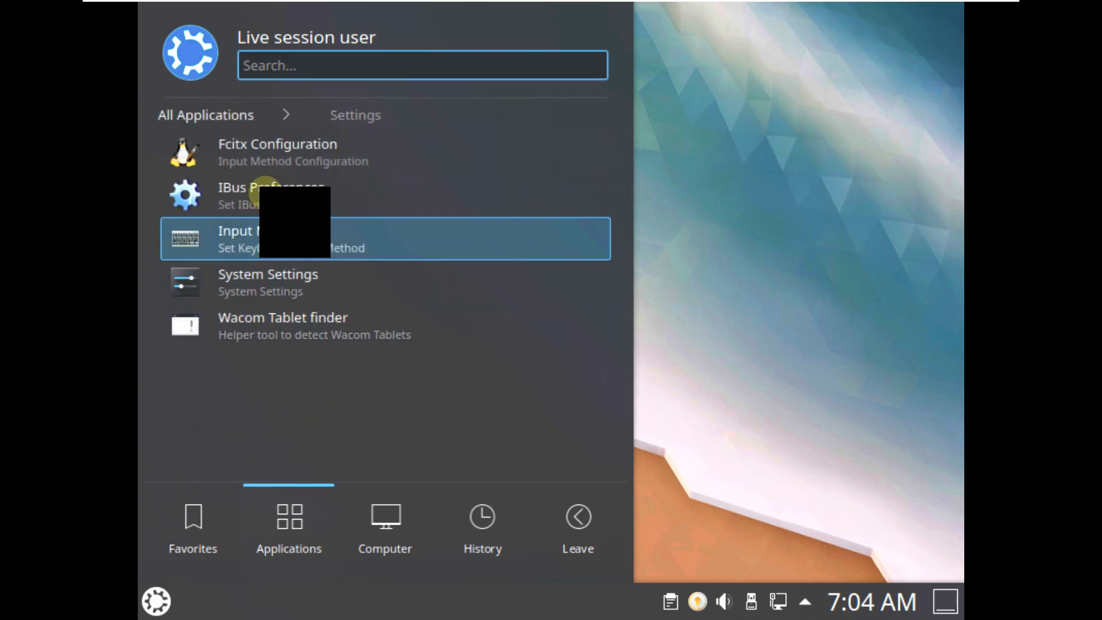
# Examine the full list of applications in the System category, down to Startup Disk Creator
pyautogui.click(220, 122)
pyautogui.click(238, 378)
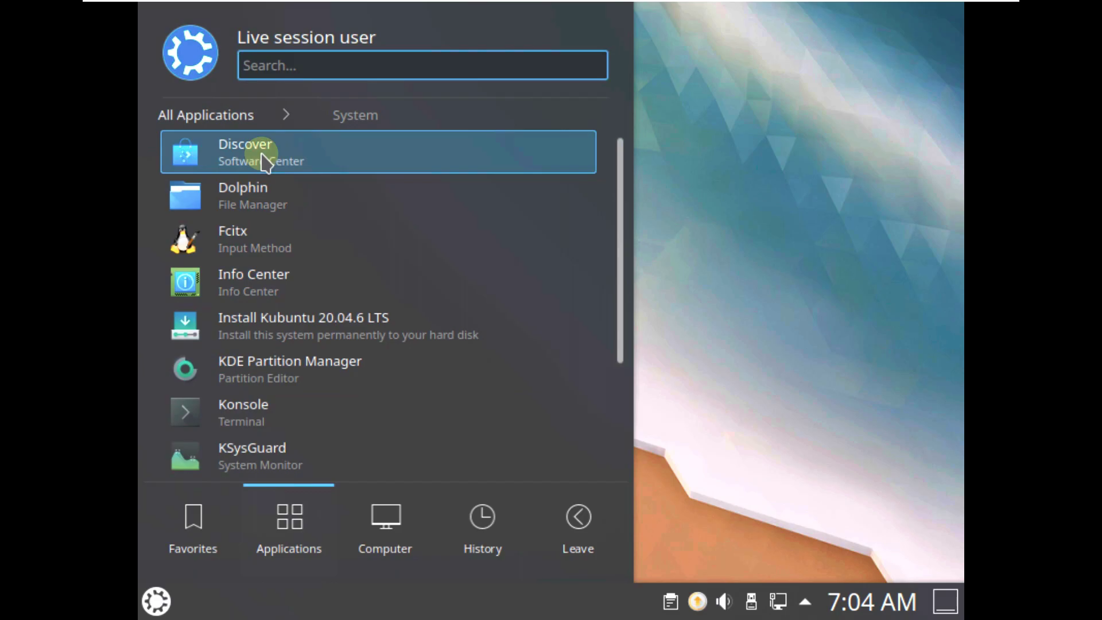
pyautogui.scroll(-1, 264, 293)
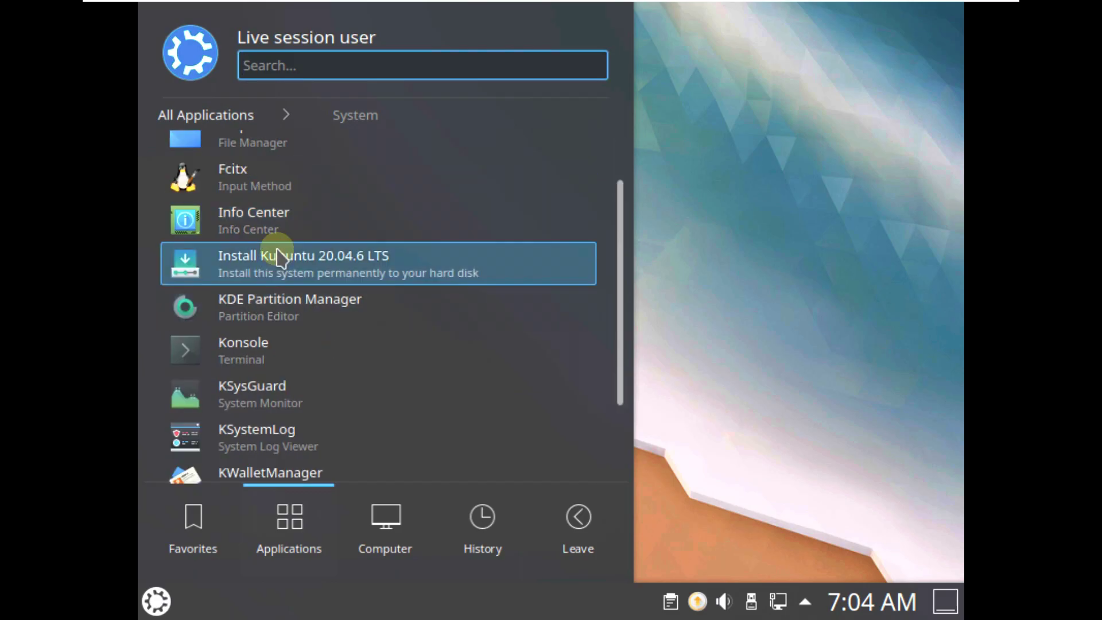
pyautogui.scroll(-1, 310, 365)
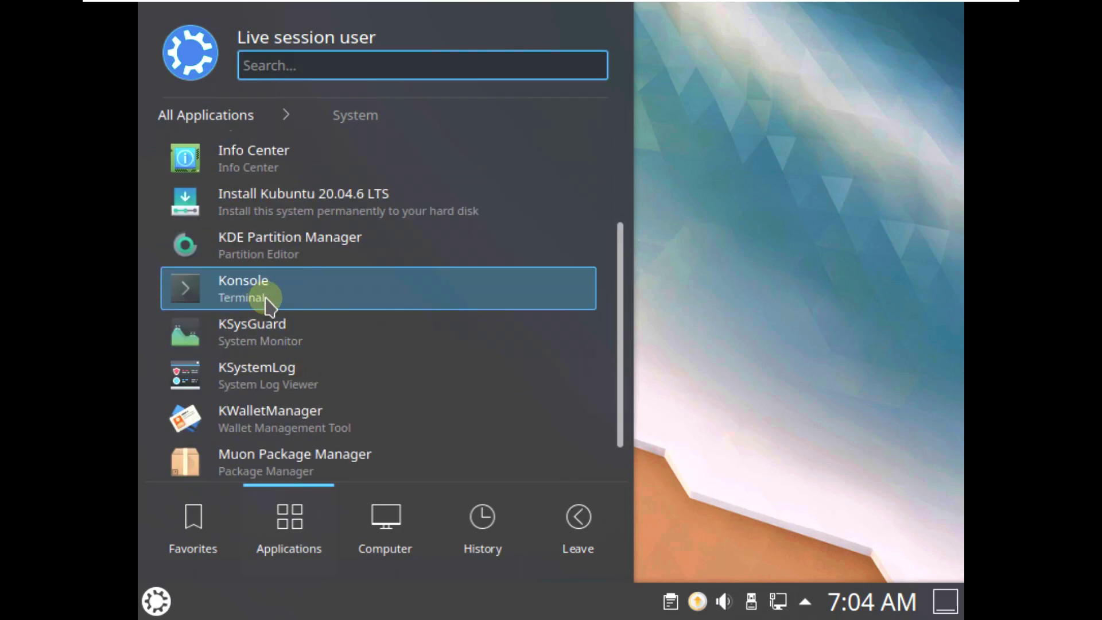
pyautogui.scroll(-1, 287, 350)
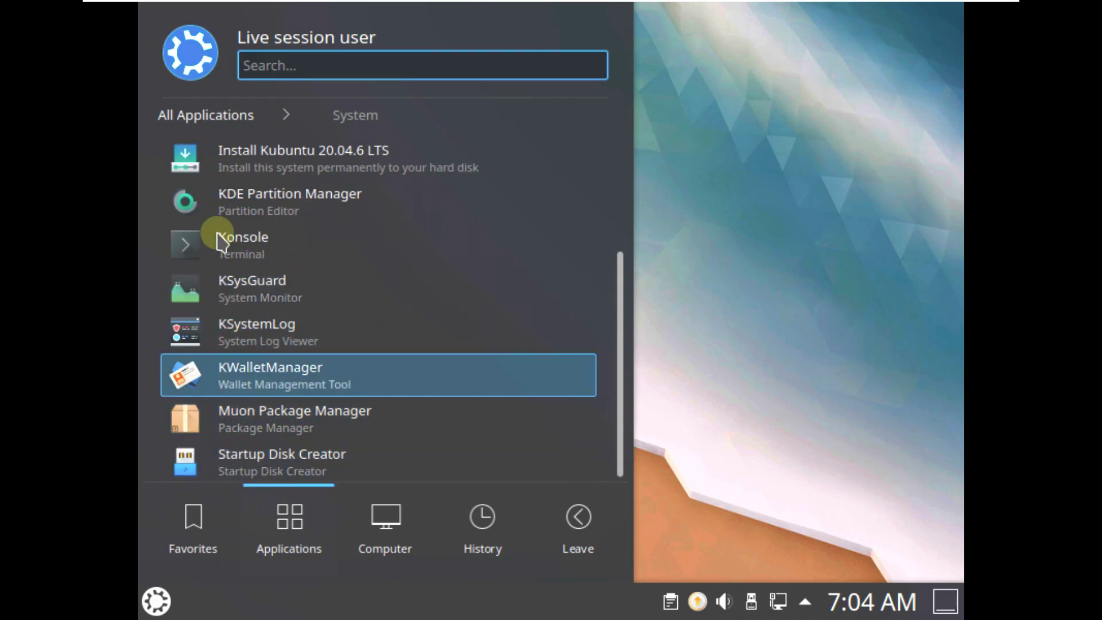
# Look through the applications in the Utilities category and close the application launcher
pyautogui.click(207, 125)
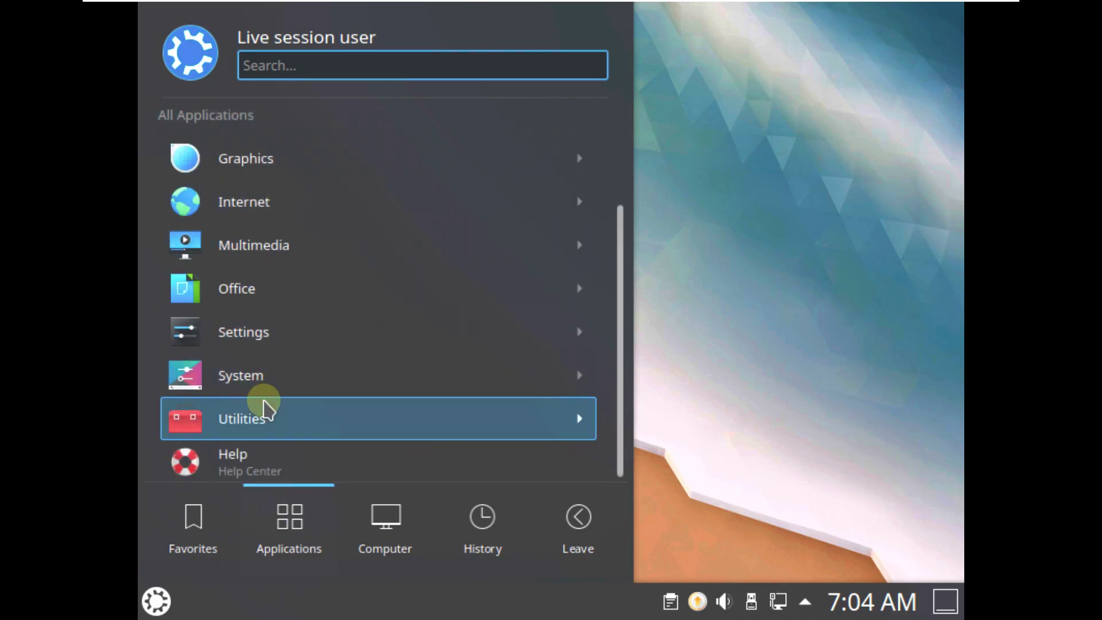
pyautogui.click(259, 405)
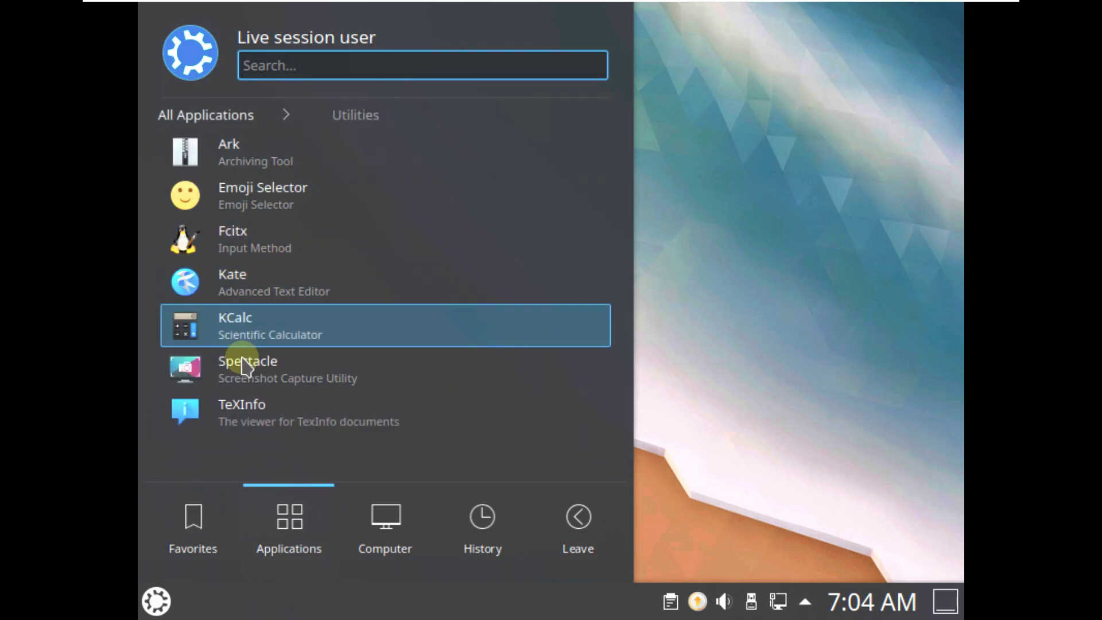
pyautogui.click(783, 270)
# Reopen the application launcher and start the Gwenview image viewer from the Graphics category
pyautogui.click(155, 600)
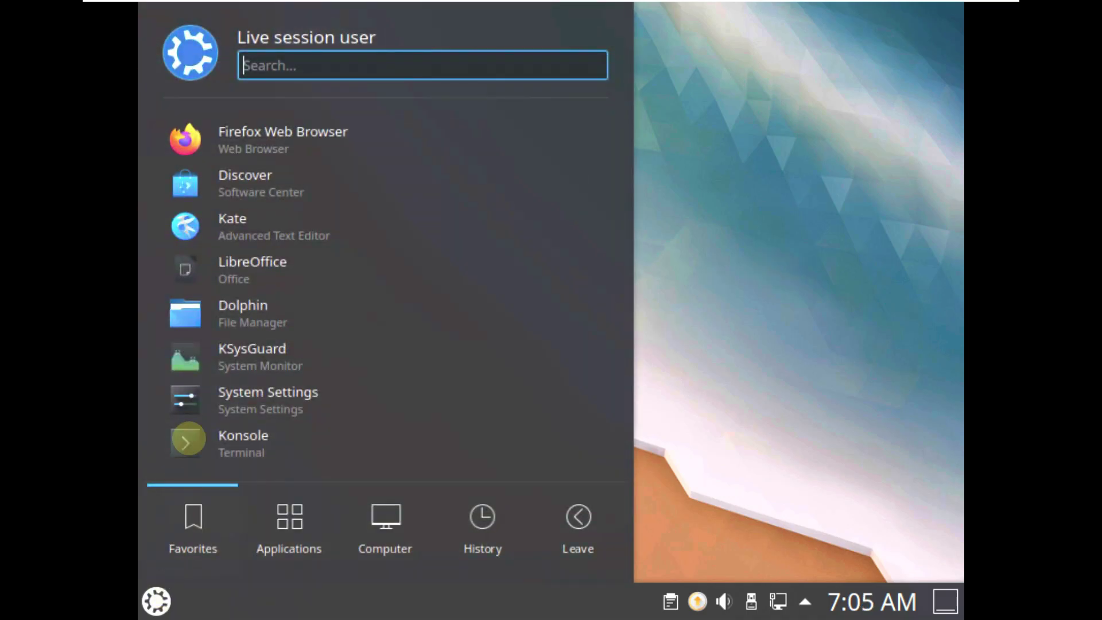
pyautogui.click(288, 524)
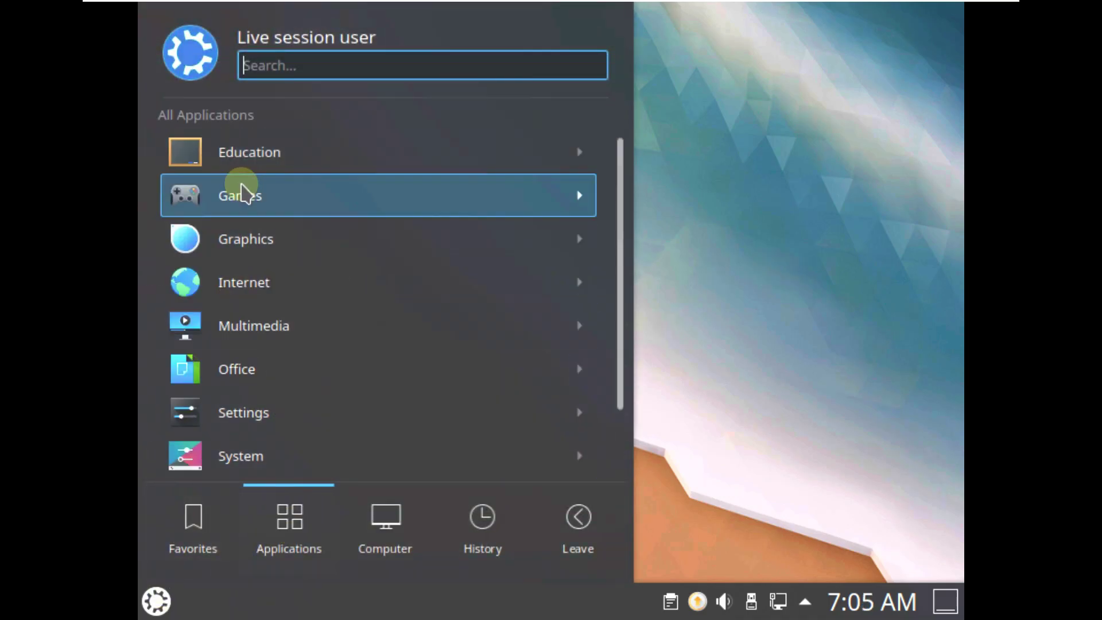
pyautogui.click(244, 163)
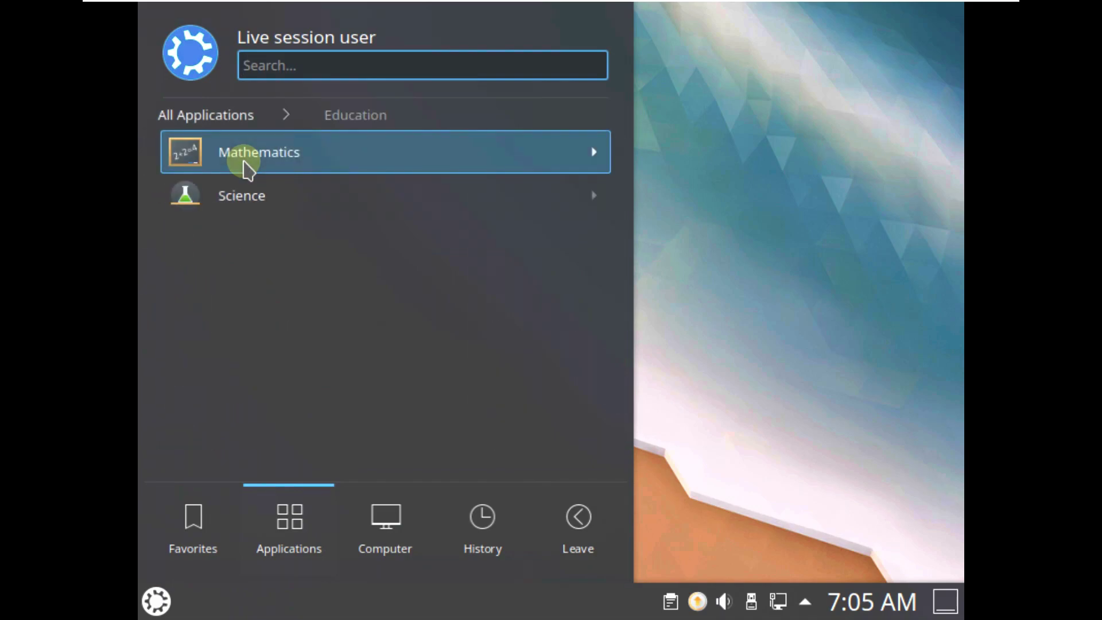
pyautogui.click(236, 118)
pyautogui.click(250, 205)
pyautogui.click(229, 118)
pyautogui.click(247, 245)
pyautogui.click(253, 163)
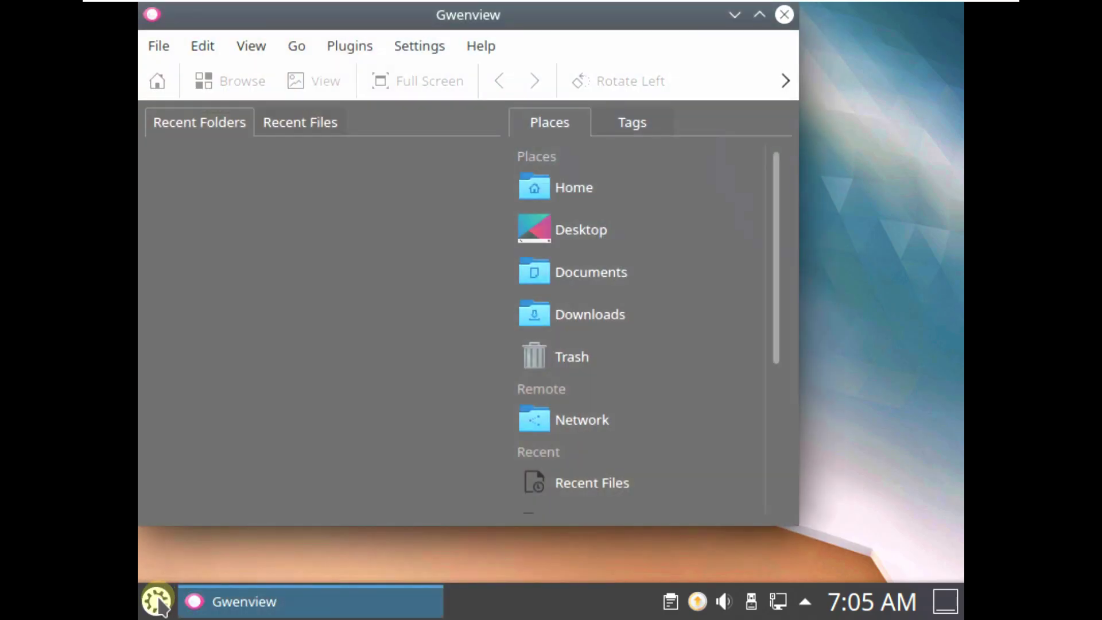
# Start LibreOffice Draw from the Graphics category and dismiss its Tip of the Day
pyautogui.click(156, 601)
pyautogui.click(281, 519)
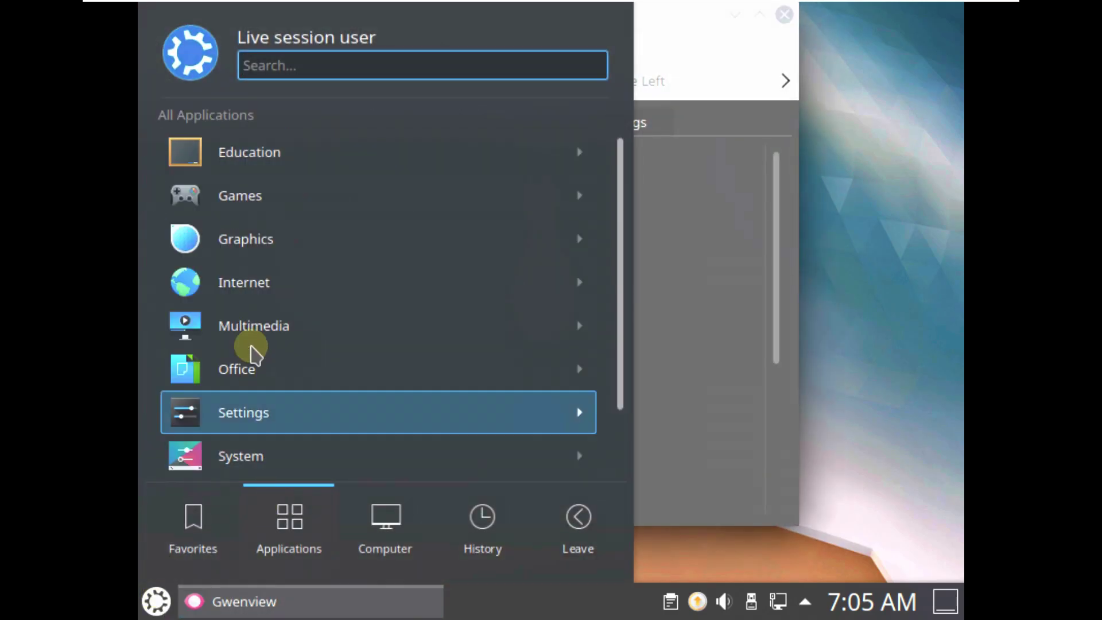
pyautogui.click(253, 239)
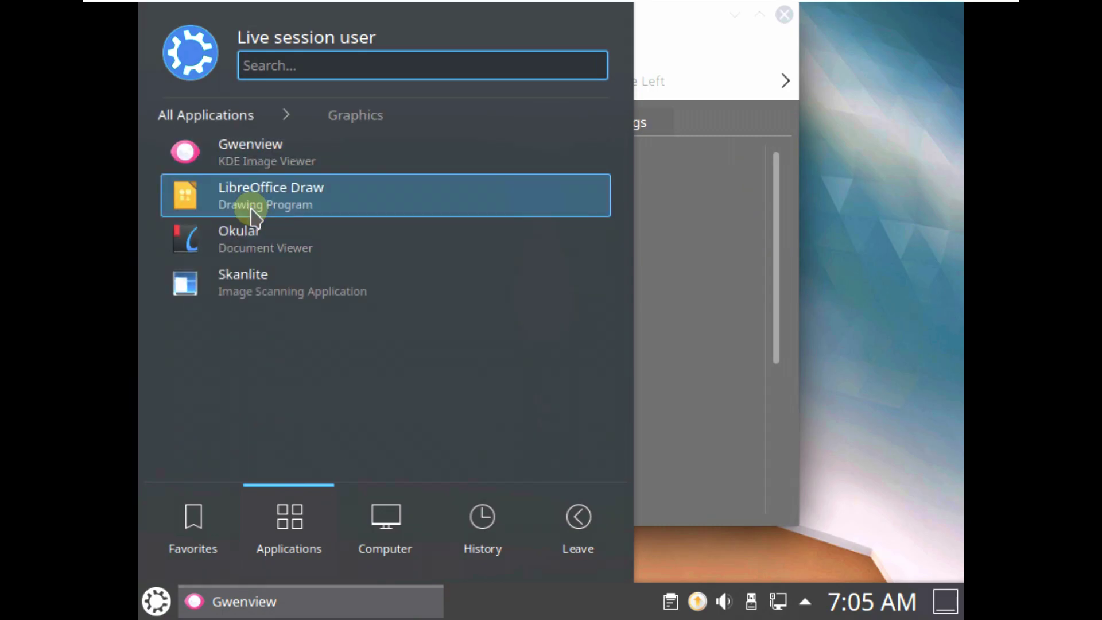
pyautogui.click(253, 210)
pyautogui.click(156, 601)
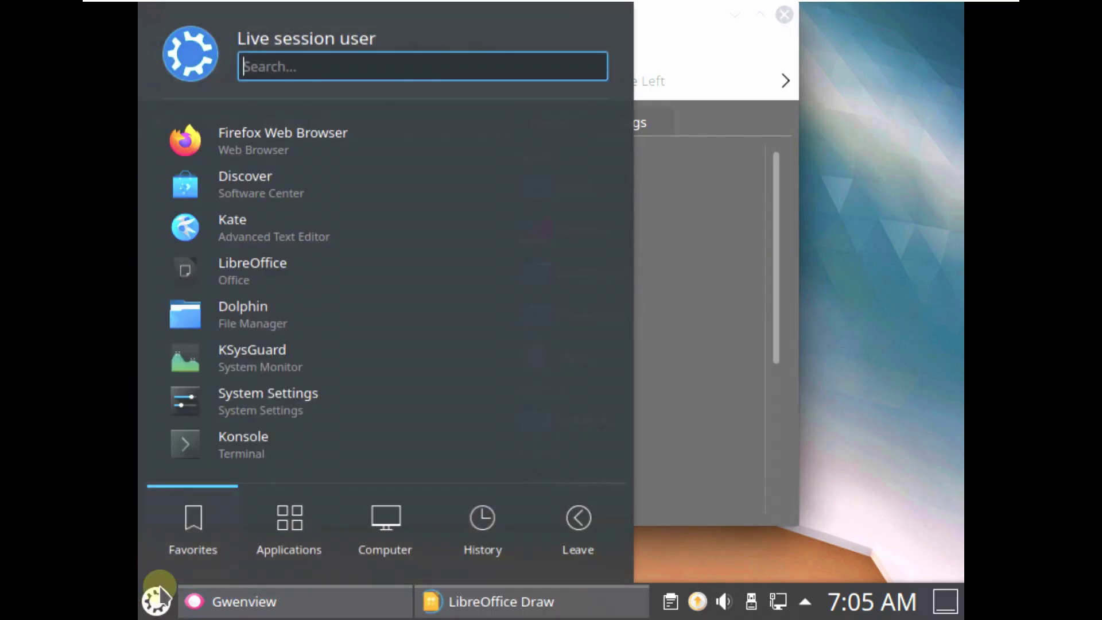
pyautogui.click(289, 517)
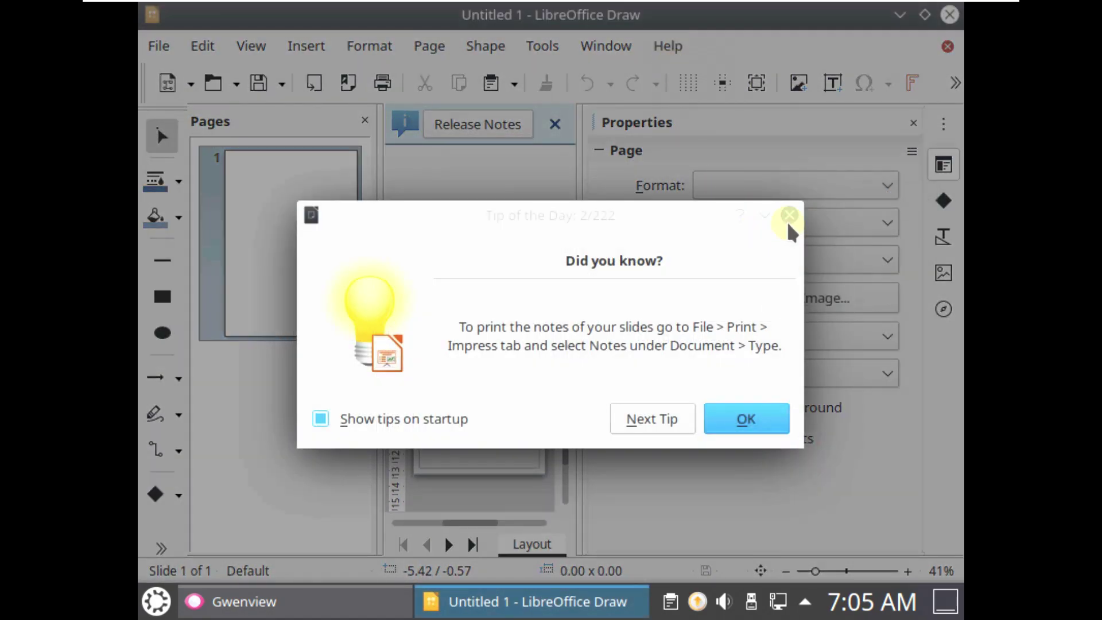
pyautogui.click(789, 216)
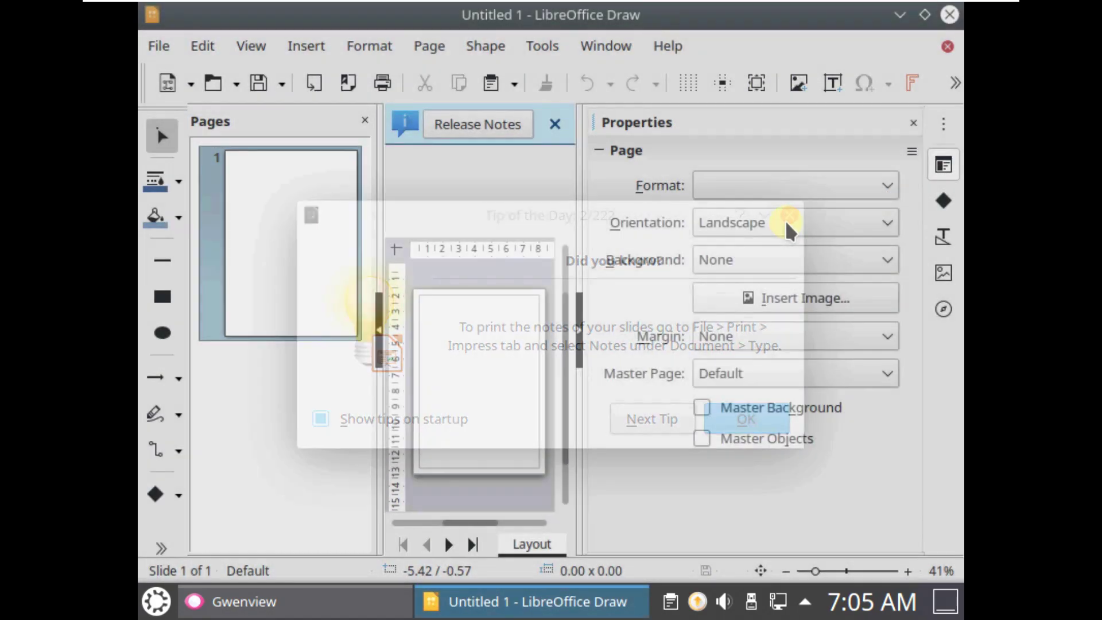
# Check the version number in the About LibreOffice information and close LibreOffice Draw
pyautogui.click(149, 607)
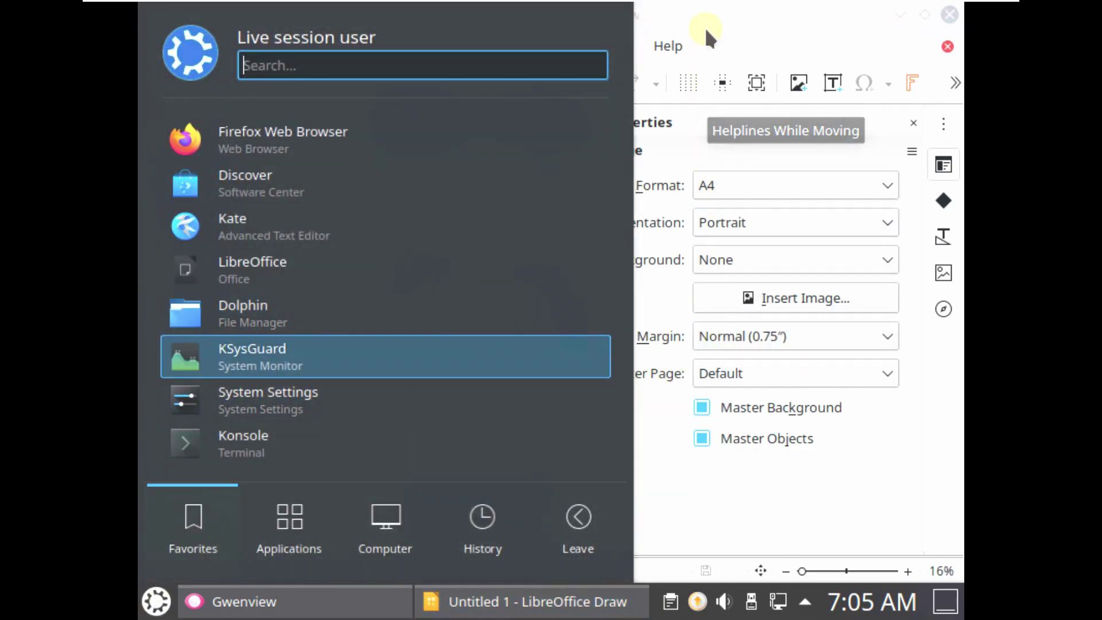
pyautogui.click(667, 46)
pyautogui.click(667, 46)
pyautogui.click(703, 372)
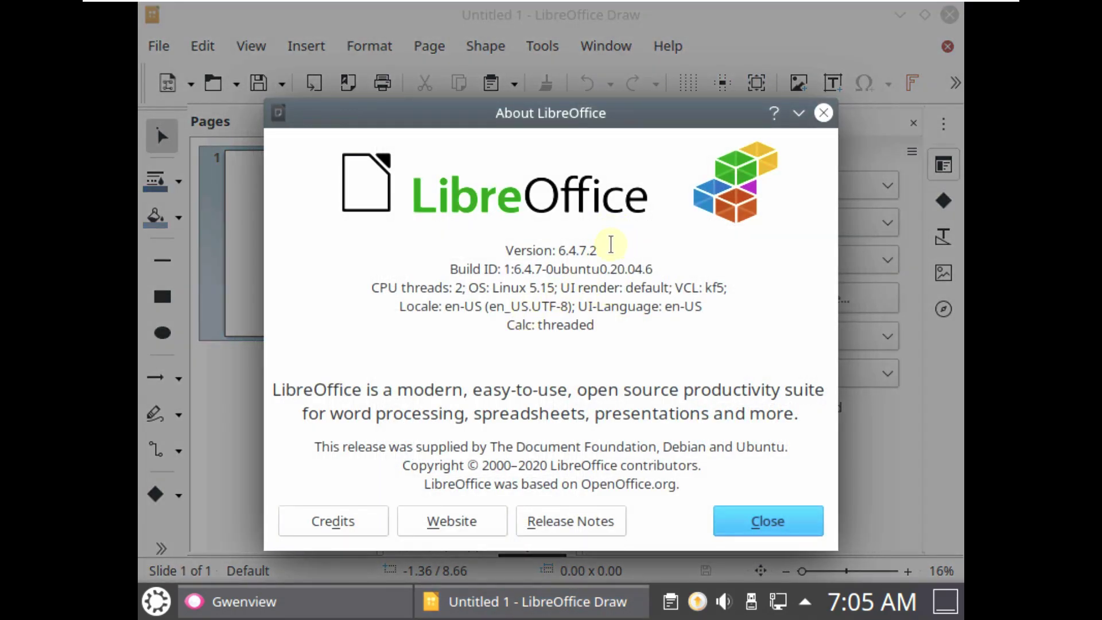
pyautogui.moveTo(610, 245); pyautogui.dragTo(528, 243)
pyautogui.click(598, 252)
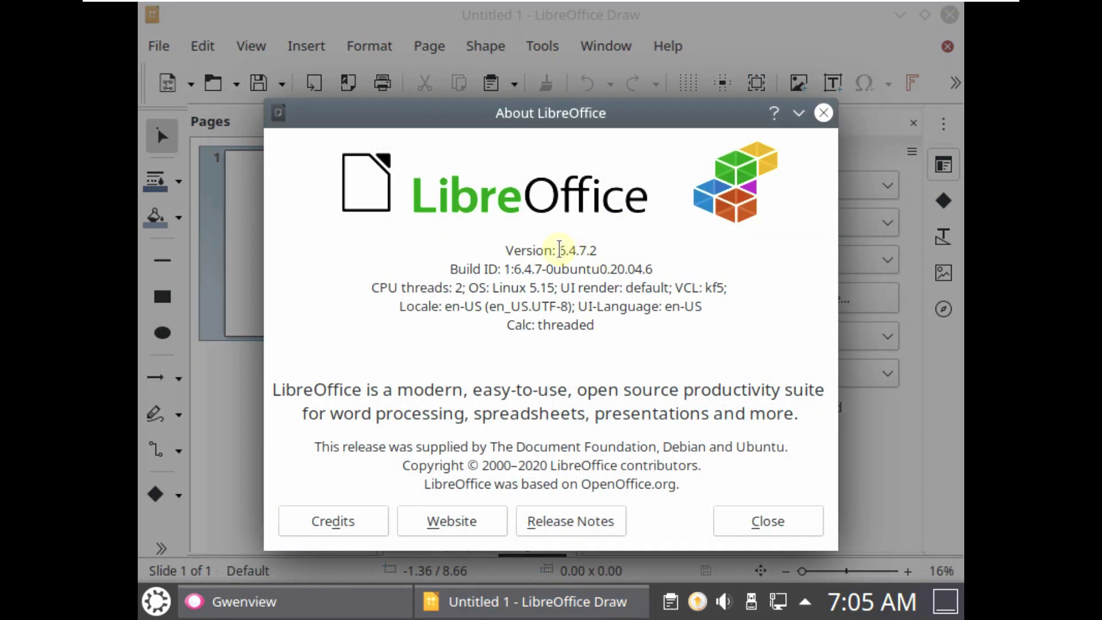
pyautogui.click(752, 521)
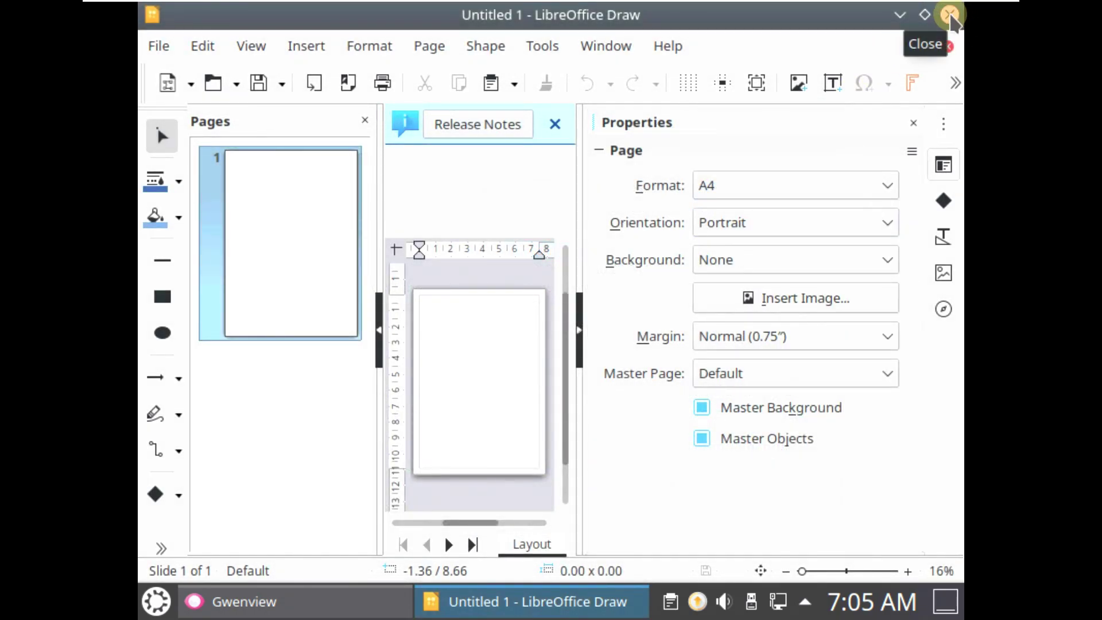
pyautogui.click(949, 15)
# Check the version in Gwenview's About information and close Gwenview
pyautogui.click(481, 46)
pyautogui.click(538, 238)
pyautogui.click(580, 351)
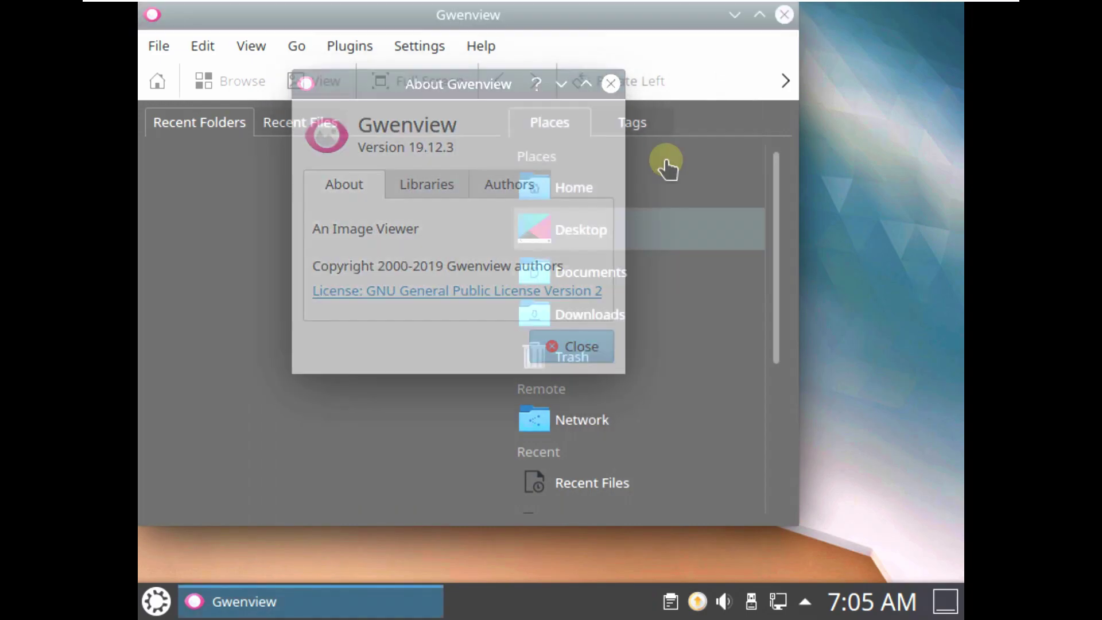
pyautogui.click(781, 15)
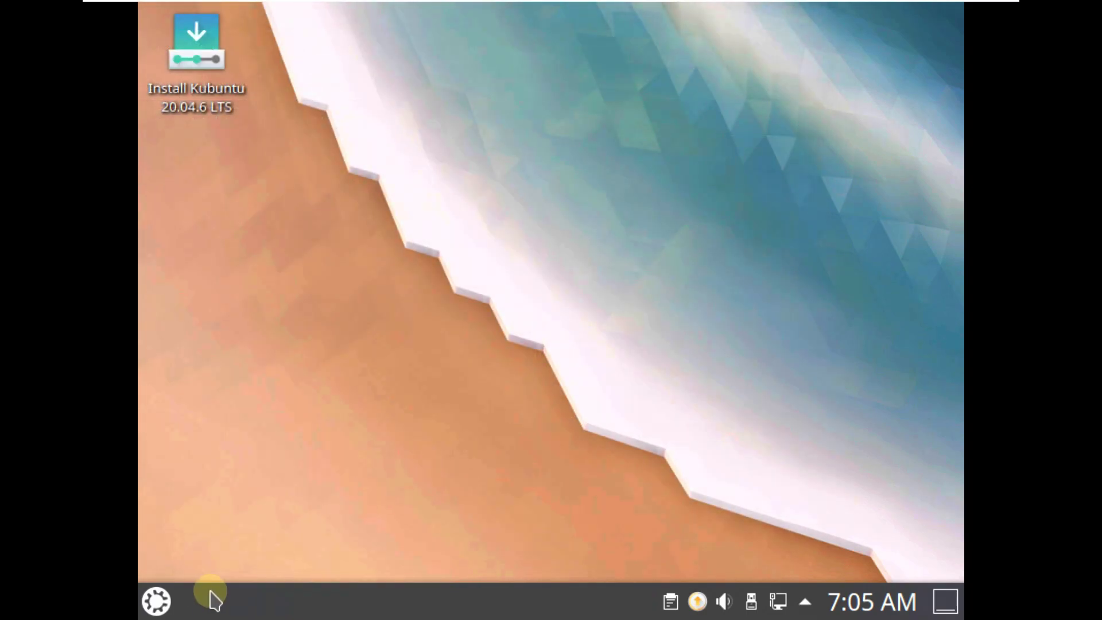
# Start the Okular document viewer from the Graphics category of the application launcher
pyautogui.click(160, 602)
pyautogui.click(260, 510)
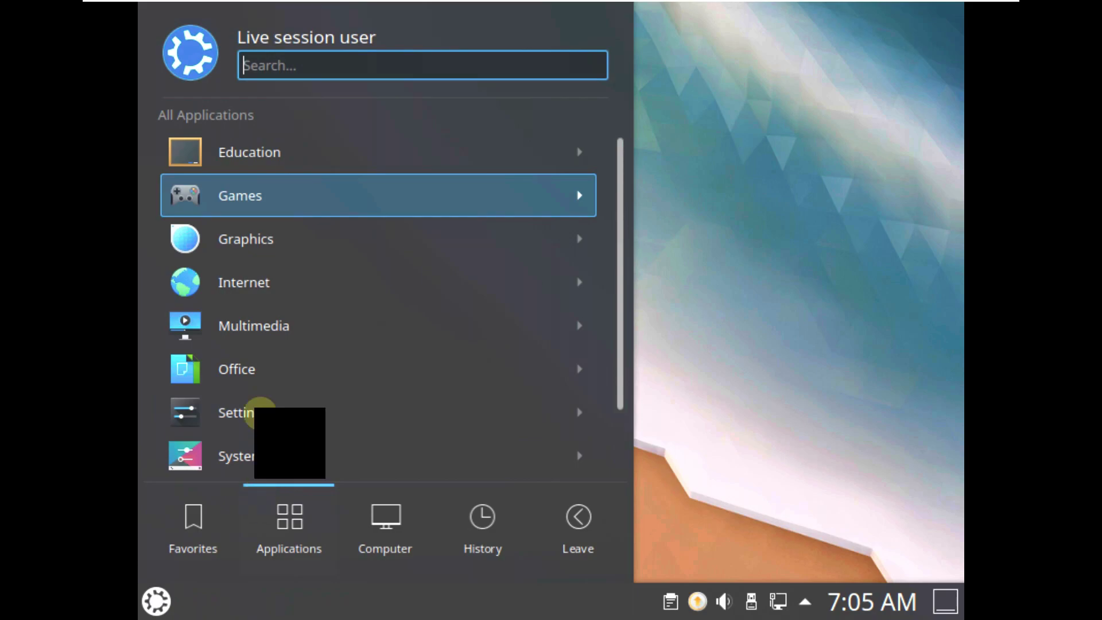
pyautogui.click(259, 251)
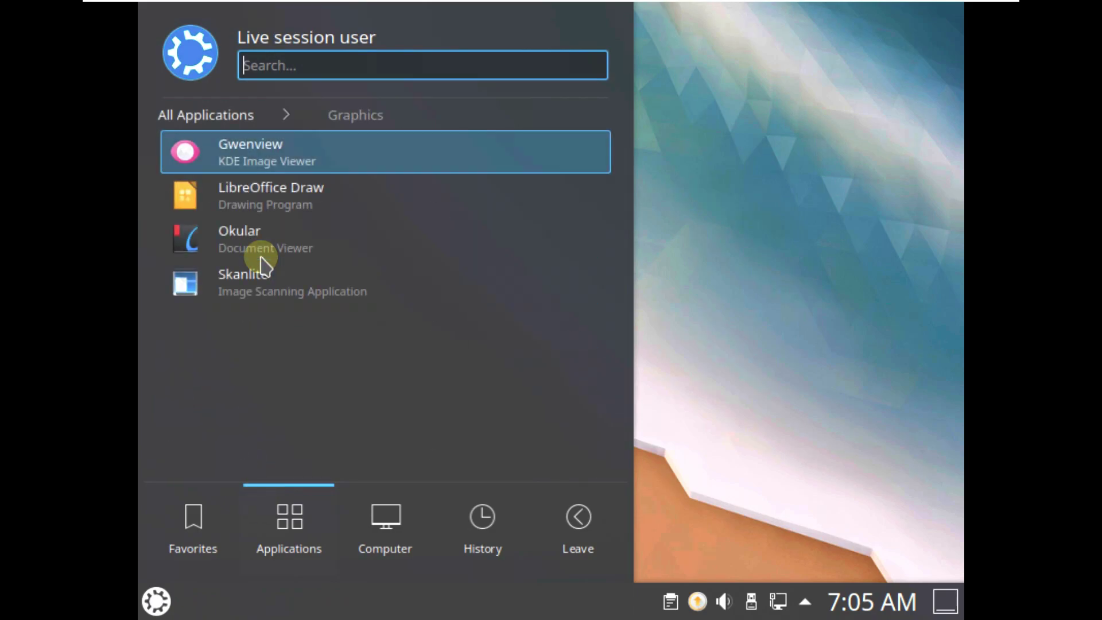
pyautogui.click(282, 251)
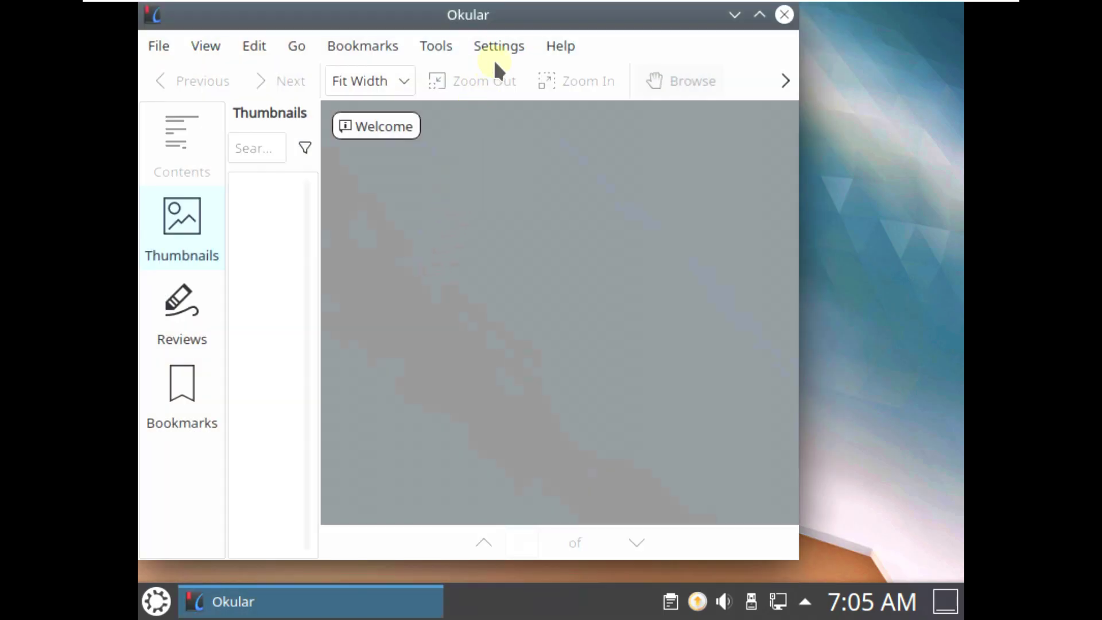
# Check the version in Okular's About information and close Okular
pyautogui.click(560, 46)
pyautogui.click(605, 263)
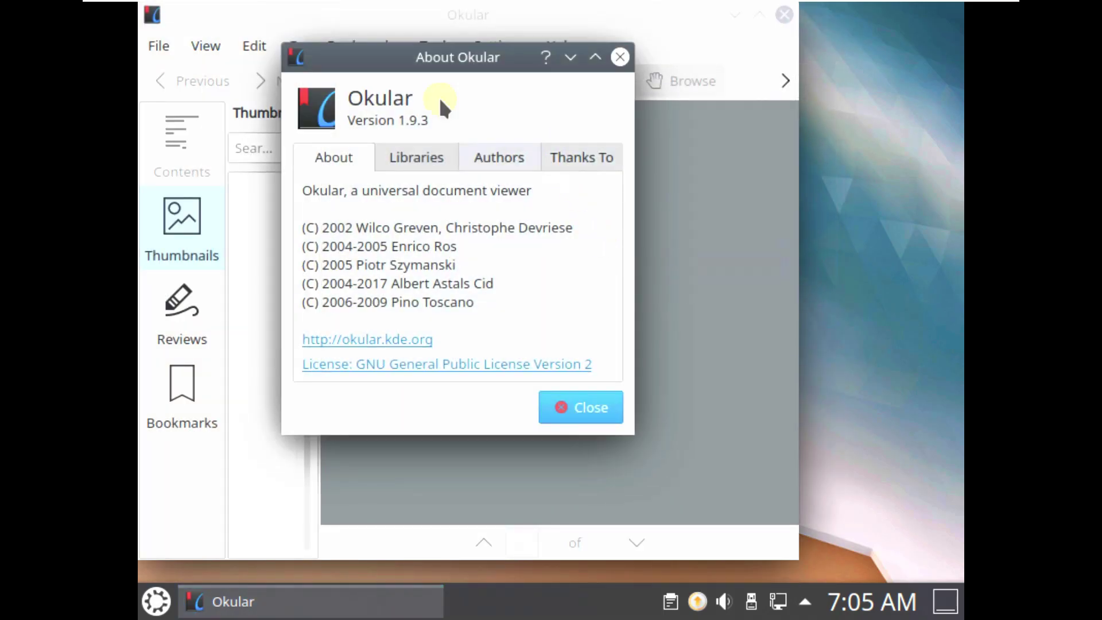
pyautogui.click(573, 402)
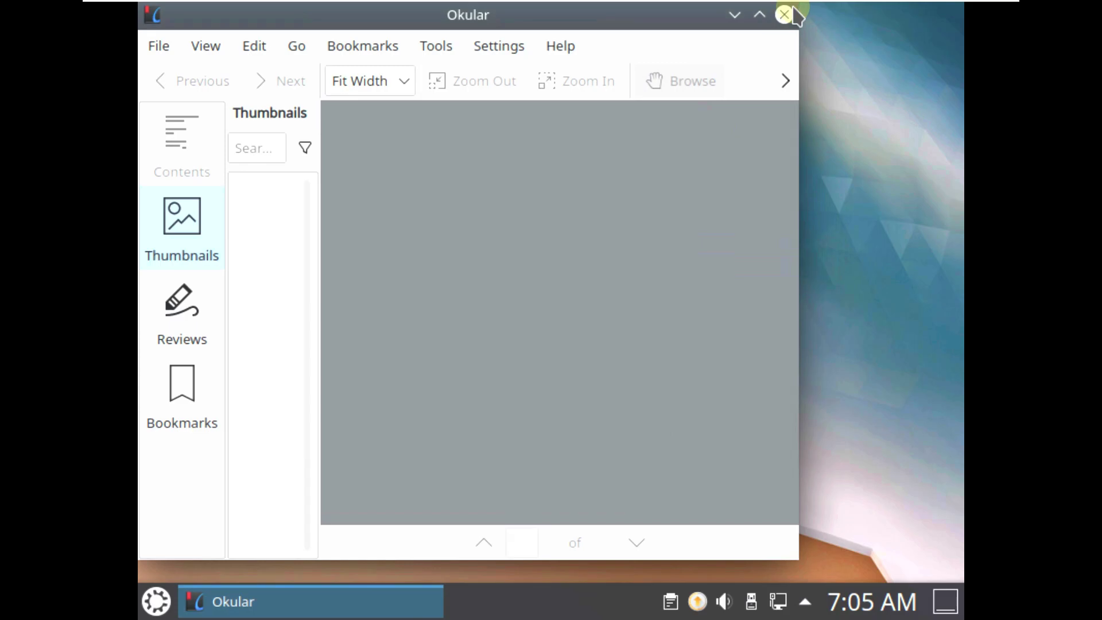
pyautogui.click(784, 15)
# Start VLC media player from the Multimedia category of the application launcher
pyautogui.click(156, 600)
pyautogui.click(258, 531)
pyautogui.click(256, 336)
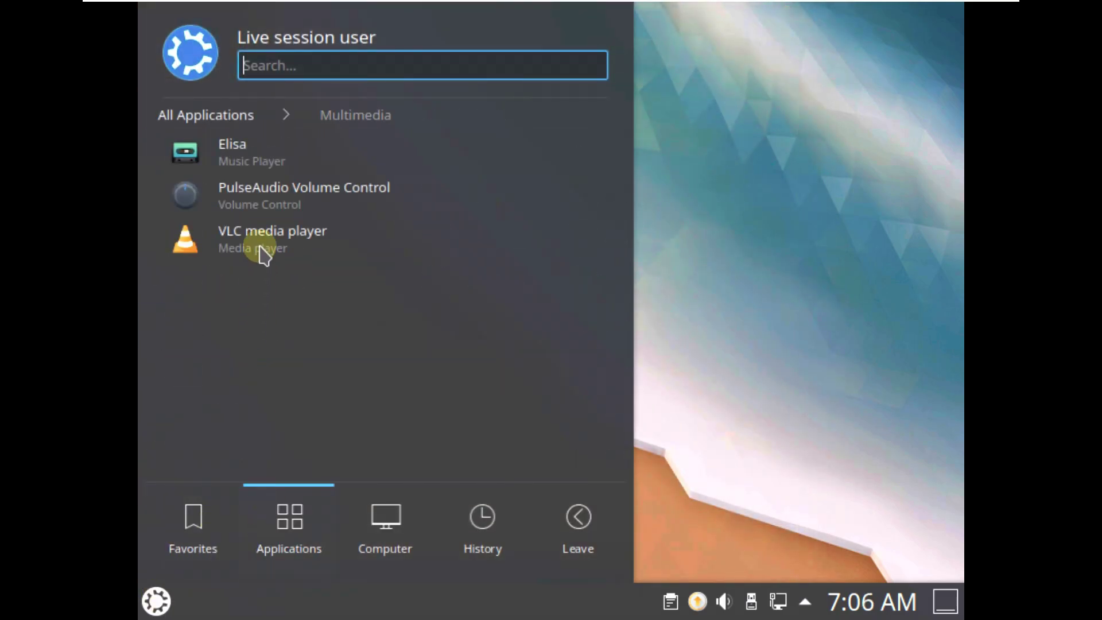
pyautogui.click(258, 227)
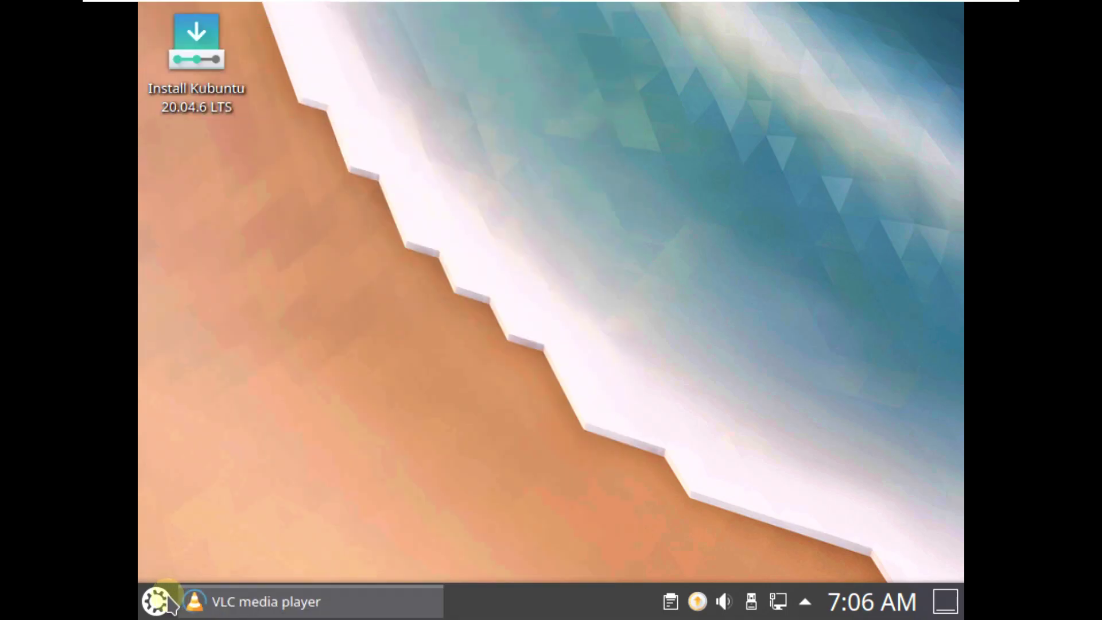
# Start the Elisa music player from the Multimedia category, leaving VLC open
pyautogui.click(156, 600)
pyautogui.click(289, 531)
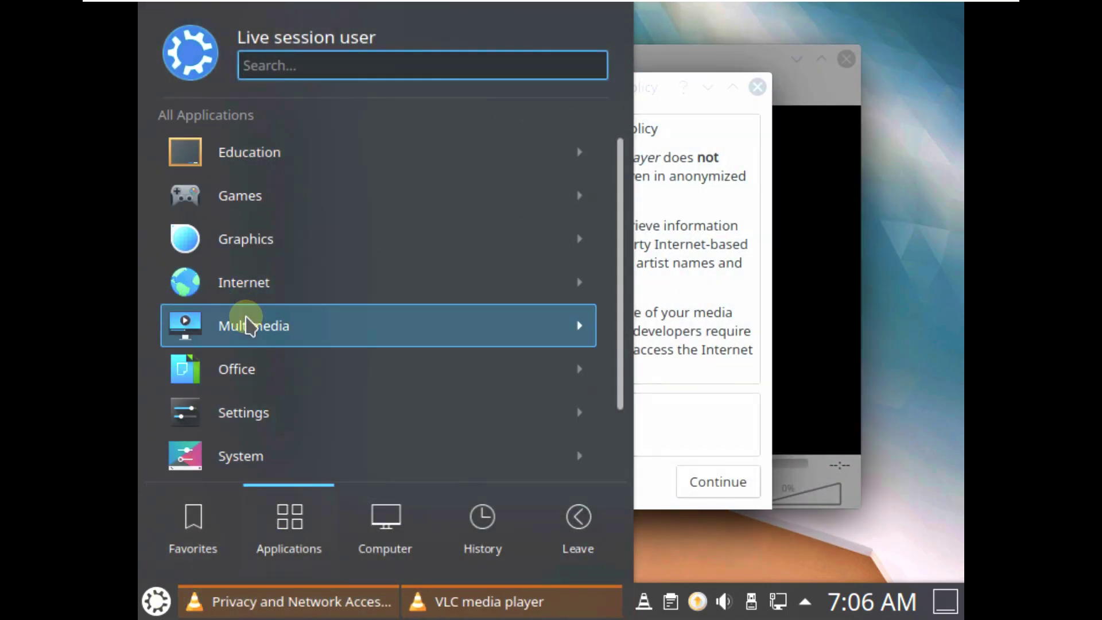
pyautogui.click(246, 319)
pyautogui.click(274, 161)
# Start the Thunderbird mail client from the Internet category of the application launcher
pyautogui.click(157, 600)
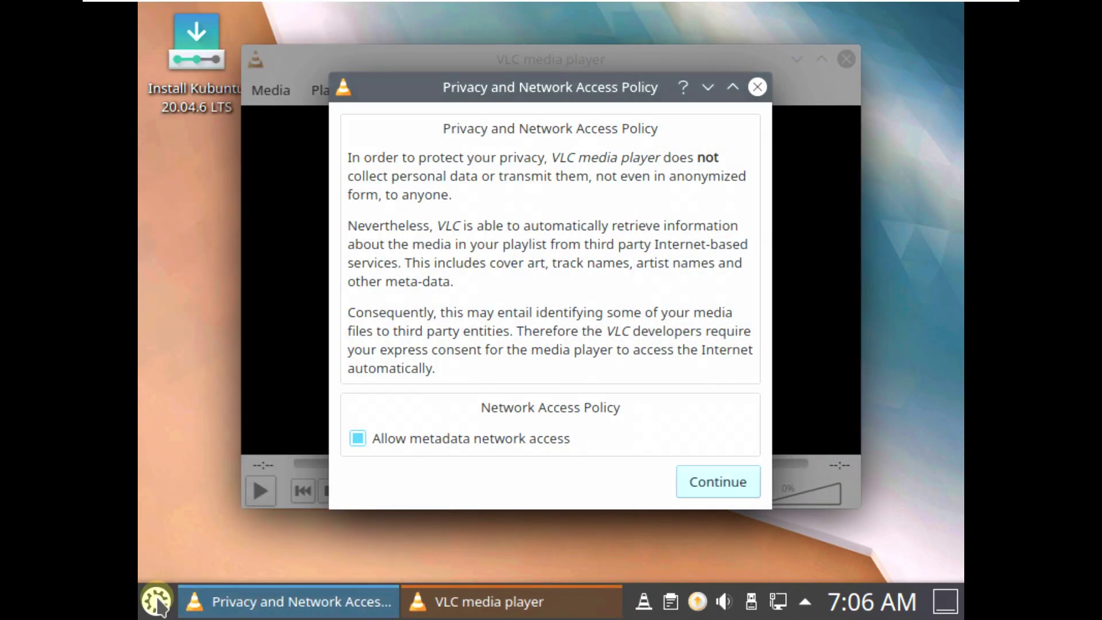
pyautogui.click(289, 516)
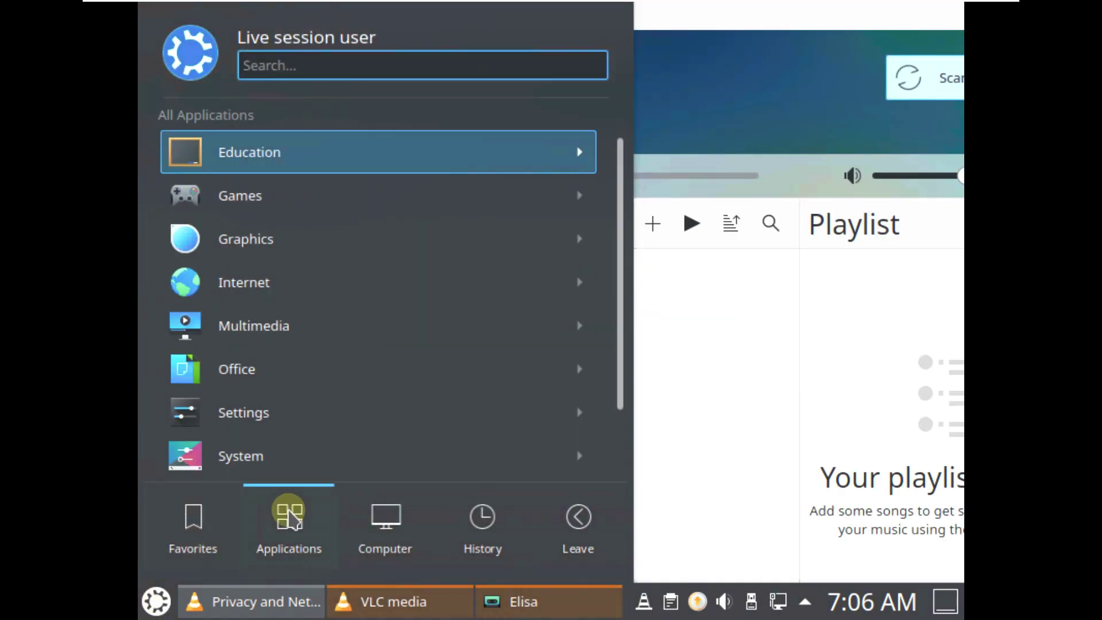
pyautogui.click(266, 283)
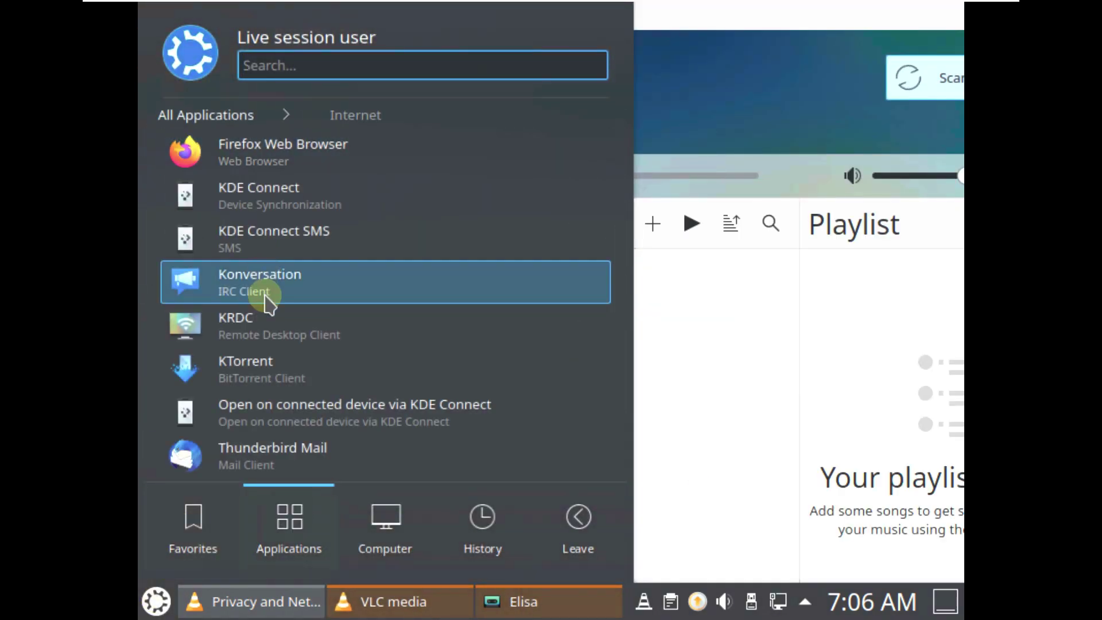
pyautogui.click(206, 459)
# Start the Konversation IRC client from the Internet category of the application launcher
pyautogui.click(154, 600)
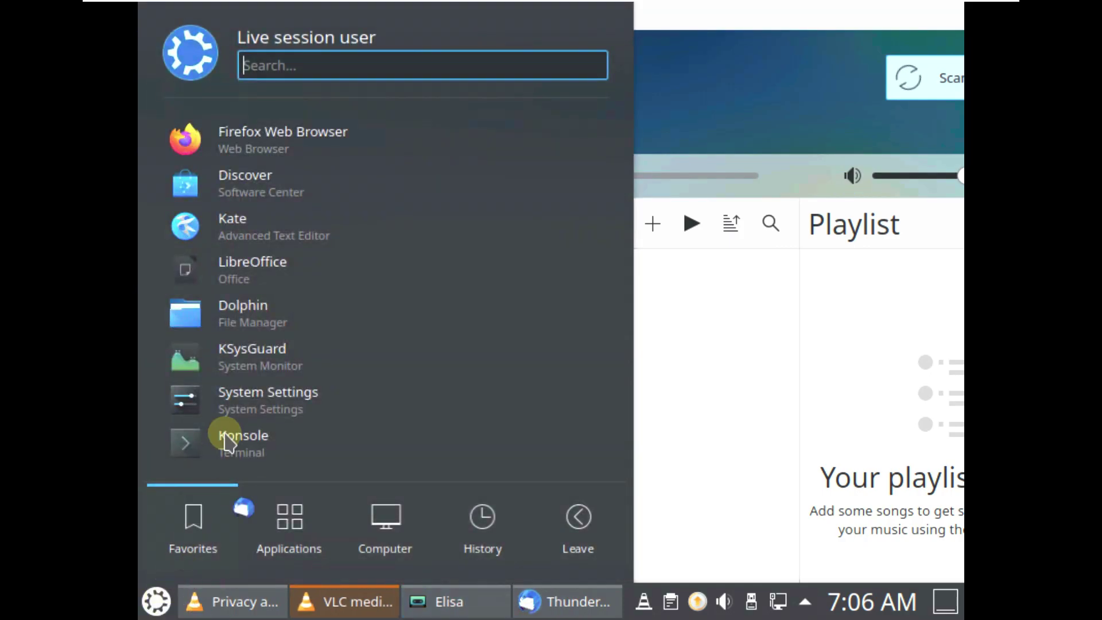
pyautogui.click(284, 531)
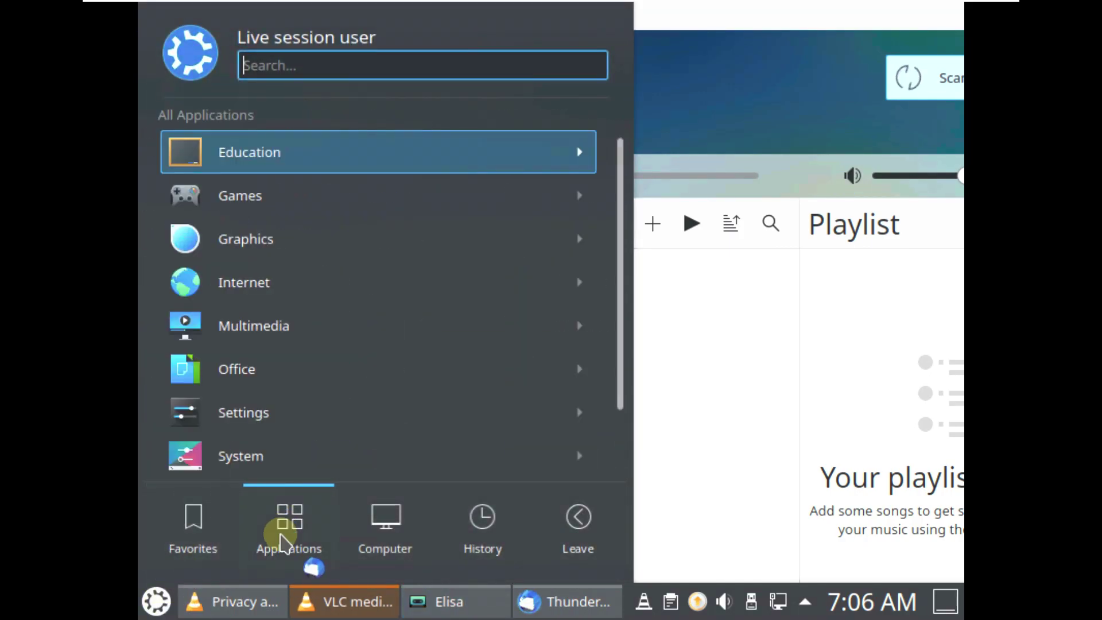
pyautogui.click(265, 284)
pyautogui.click(268, 289)
# Browse the Graphics and Office application categories and start the KCalc calculator from the Utilities category
pyautogui.click(161, 601)
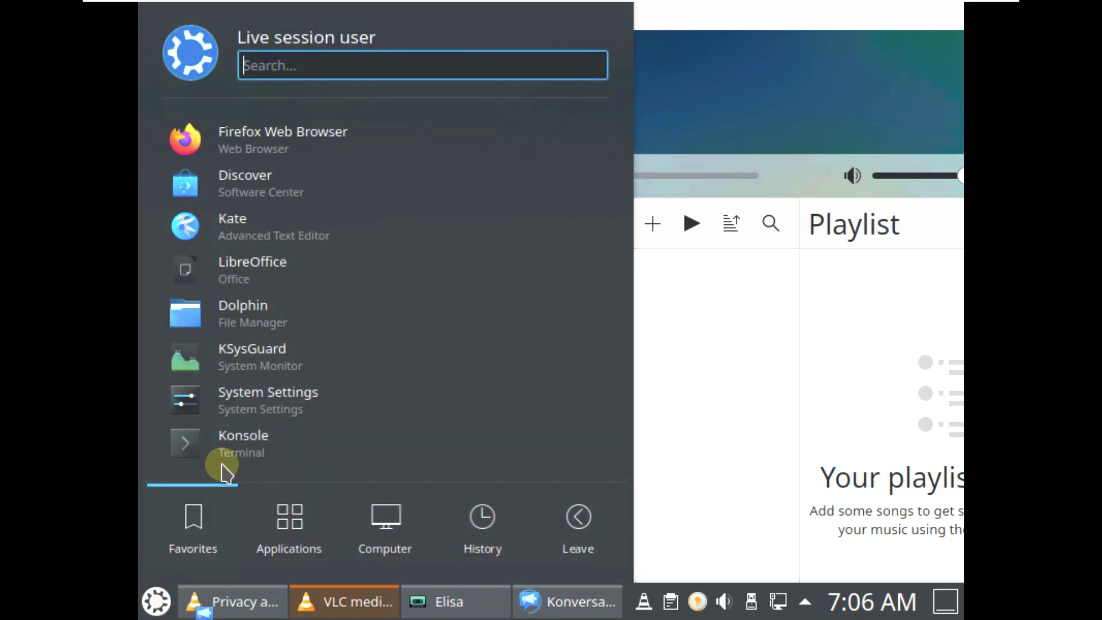
pyautogui.click(288, 511)
pyautogui.click(262, 249)
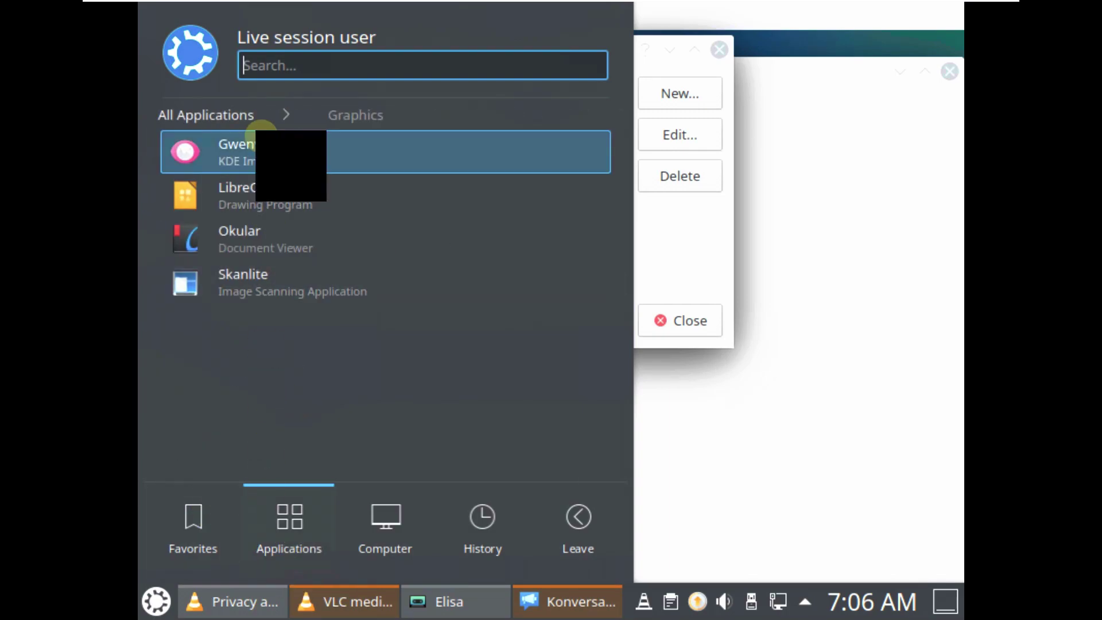
pyautogui.click(257, 122)
pyautogui.click(294, 392)
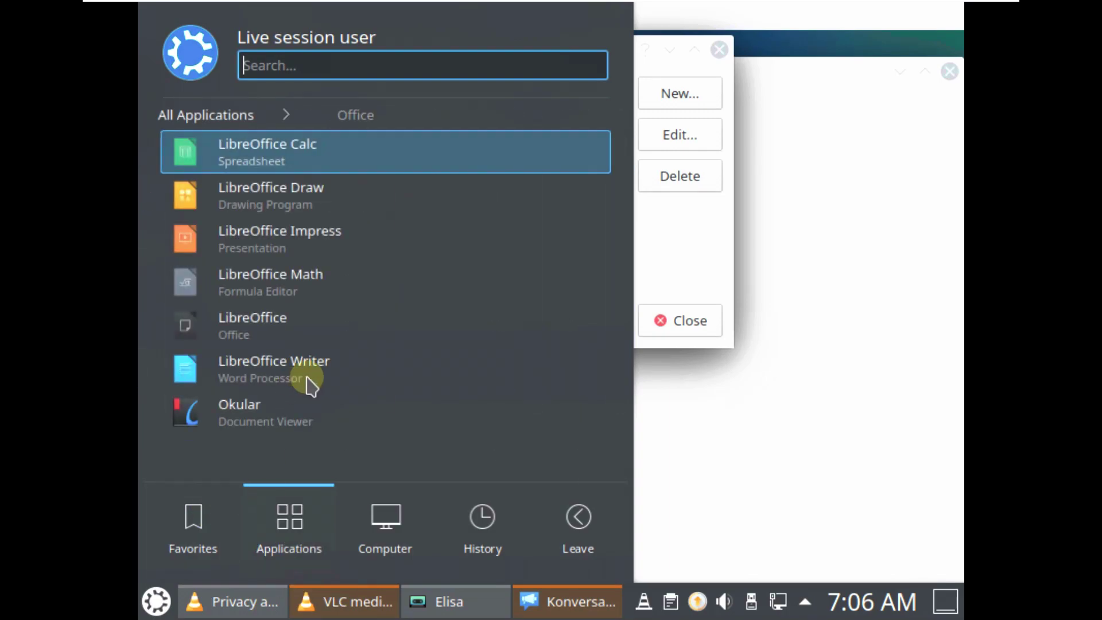
pyautogui.click(223, 121)
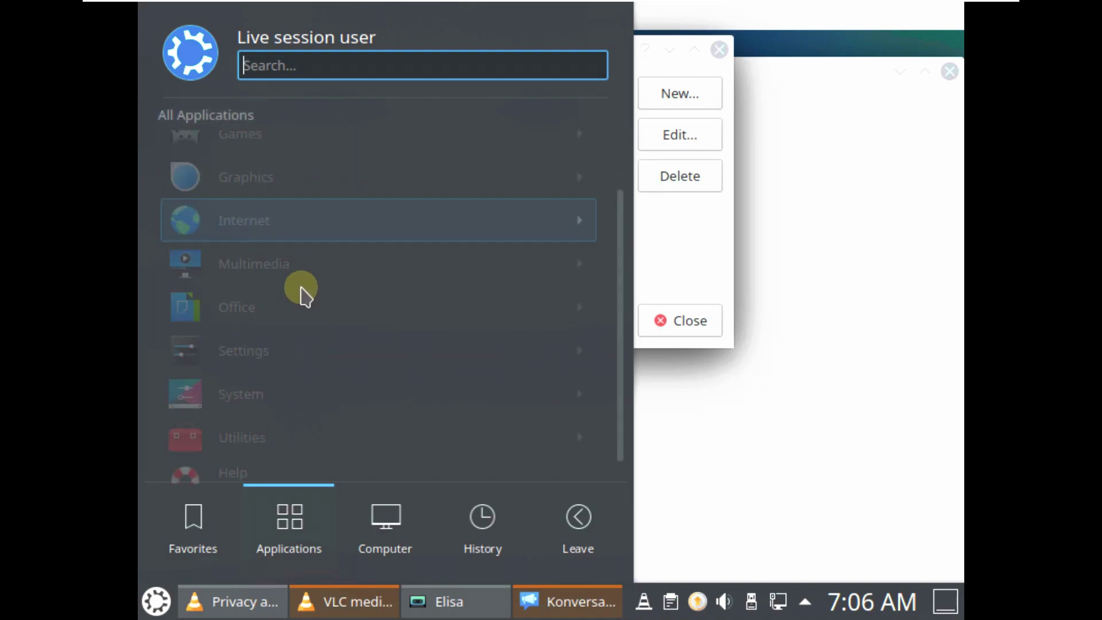
pyautogui.scroll(1, 287, 184)
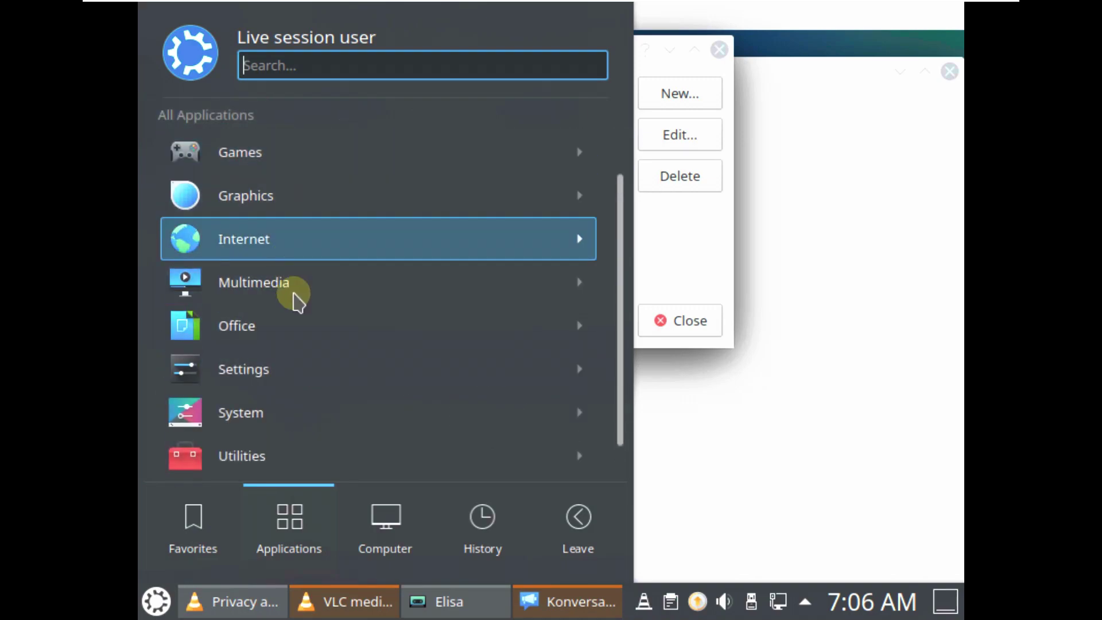
pyautogui.click(297, 447)
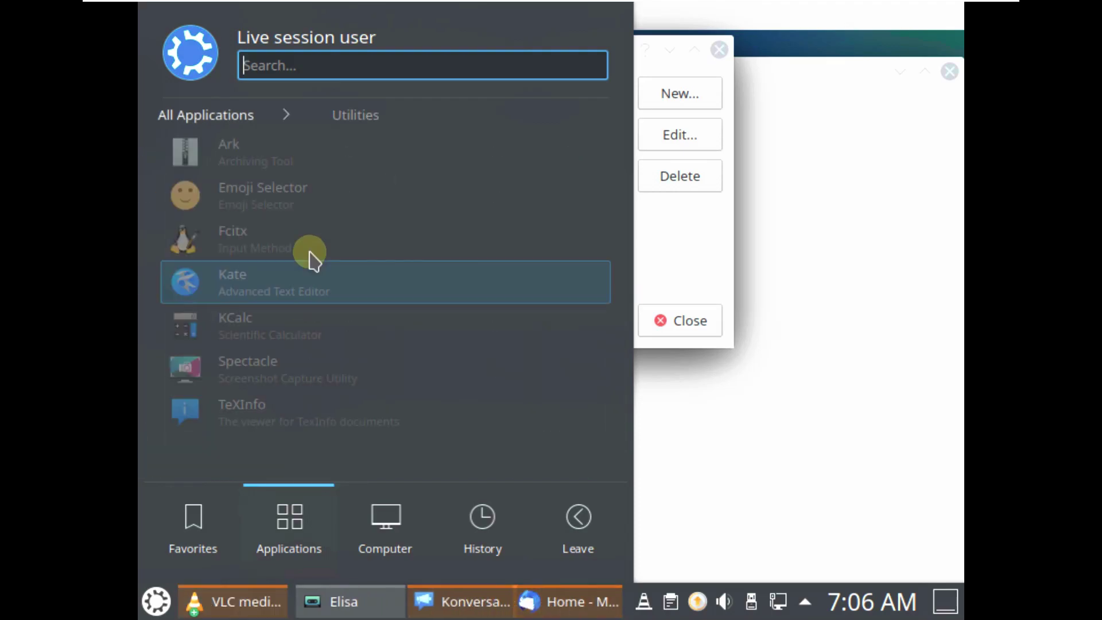
pyautogui.click(313, 322)
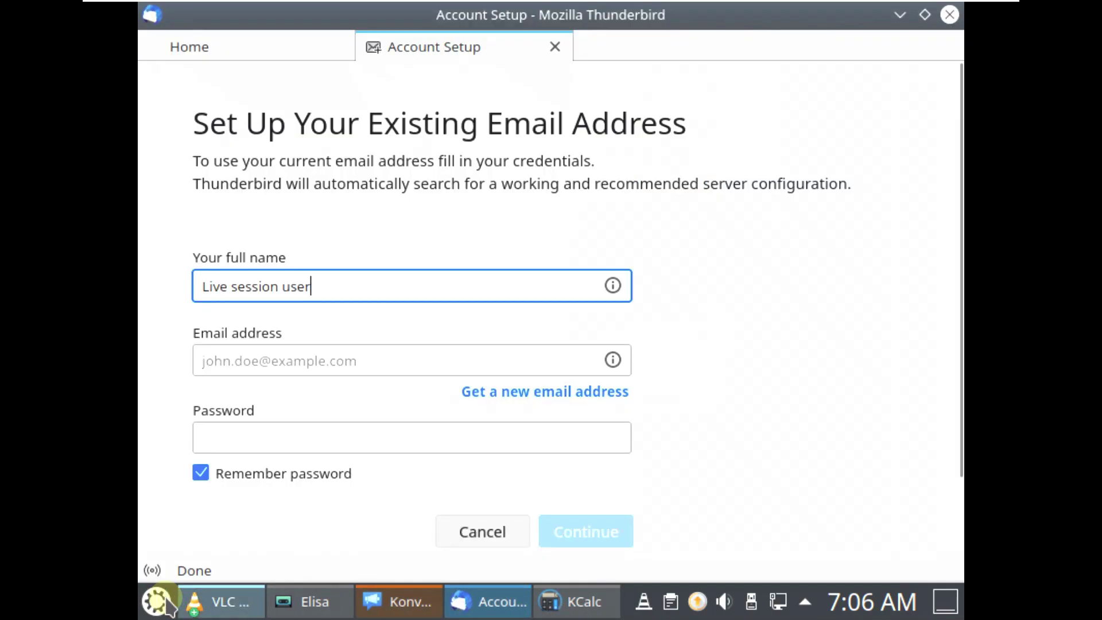
# Start the Kate text editor from the Utilities category of the application launcher
pyautogui.click(158, 598)
pyautogui.moveTo(287, 525)
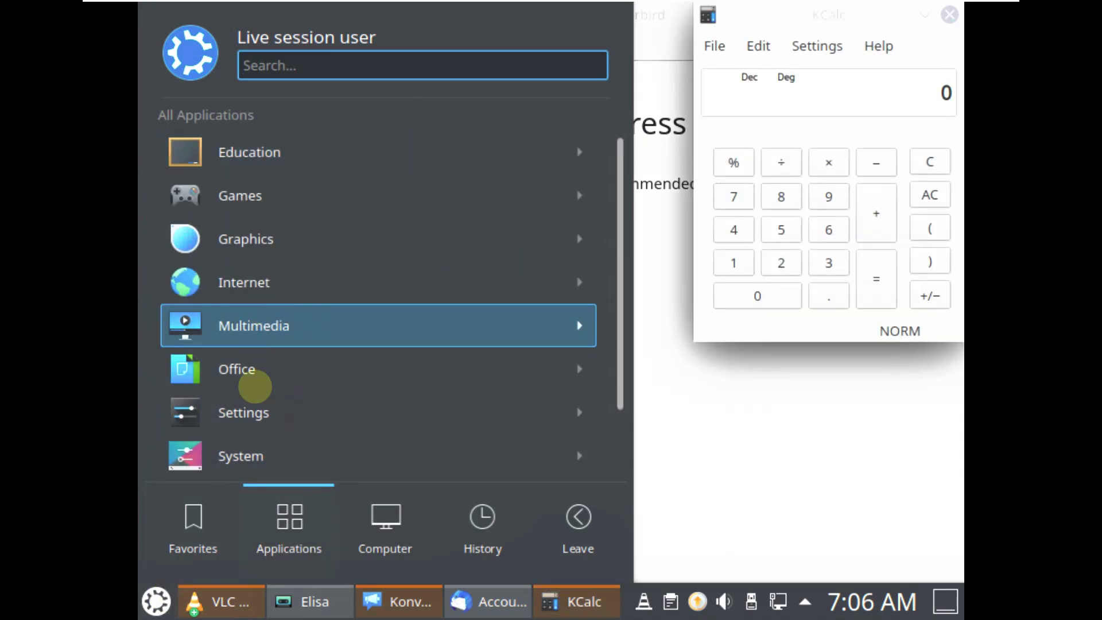
pyautogui.scroll(-2, 253, 436)
pyautogui.click(253, 436)
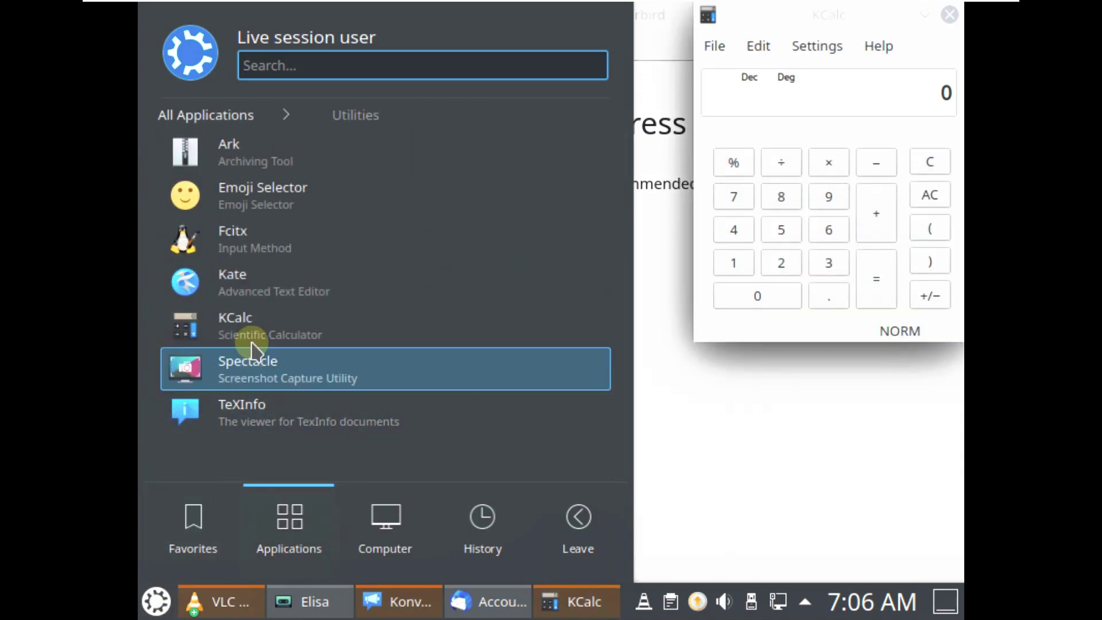
pyautogui.click(270, 281)
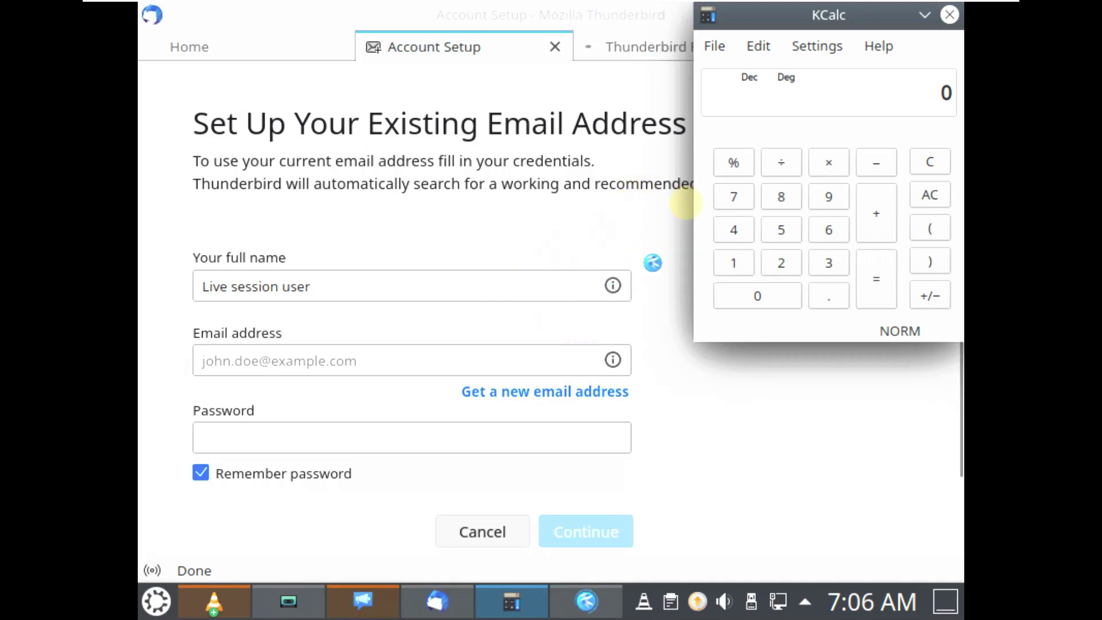
# Check the version in KCalc's About information and close the calculator
pyautogui.click(869, 47)
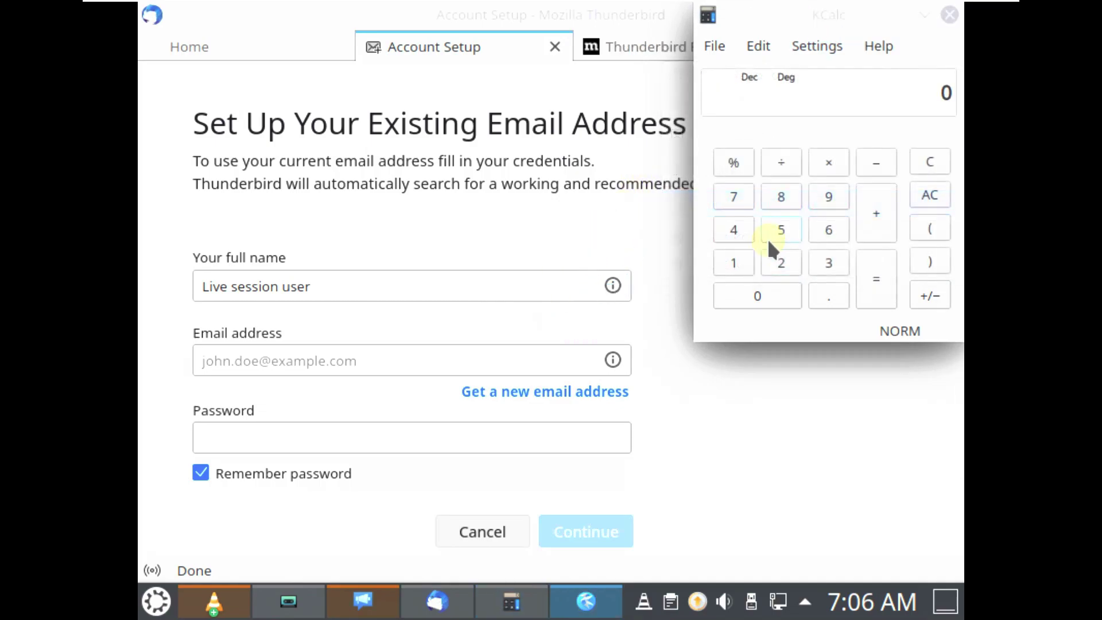
pyautogui.click(872, 47)
pyautogui.click(794, 235)
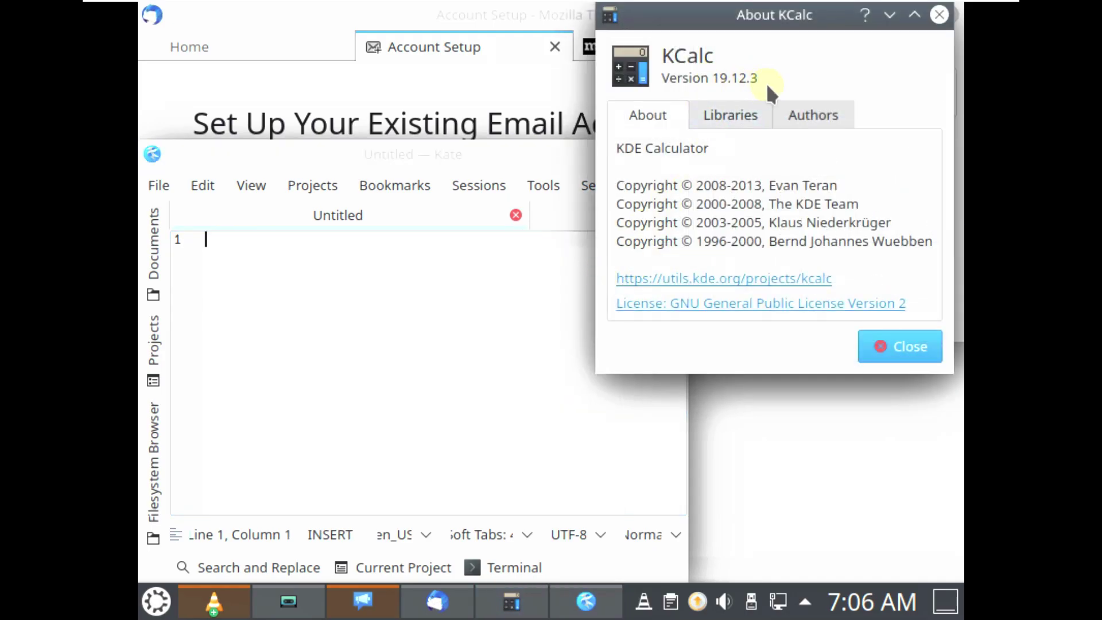
pyautogui.click(880, 341)
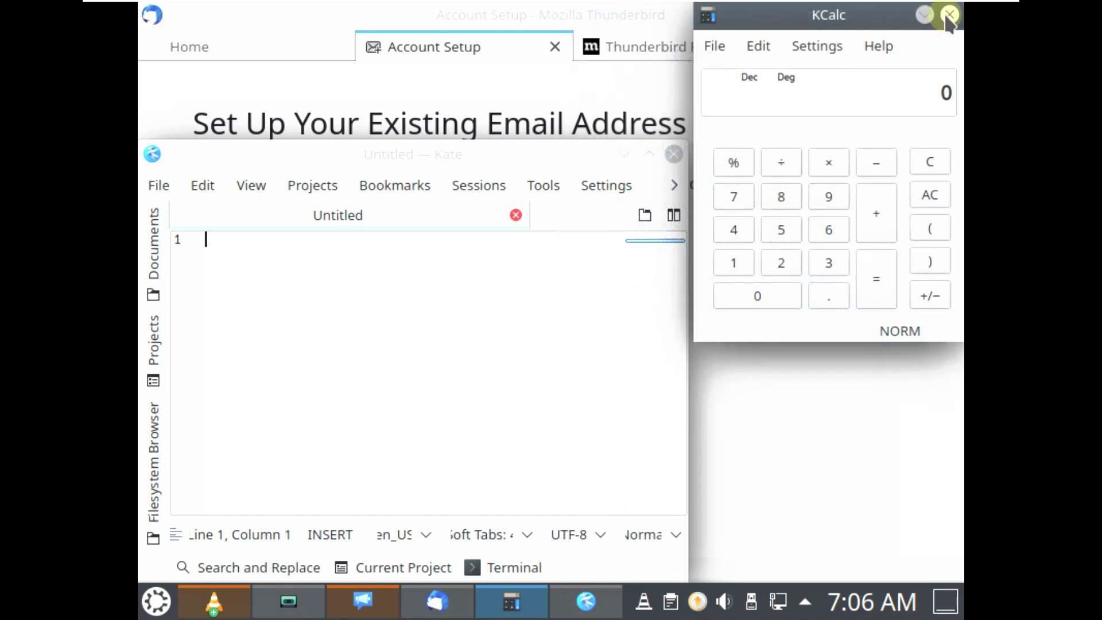
pyautogui.click(948, 14)
# Reposition the Kate window, check the version in its About information, and close Kate
pyautogui.click(531, 160)
pyautogui.moveTo(530, 159); pyautogui.dragTo(665, 137)
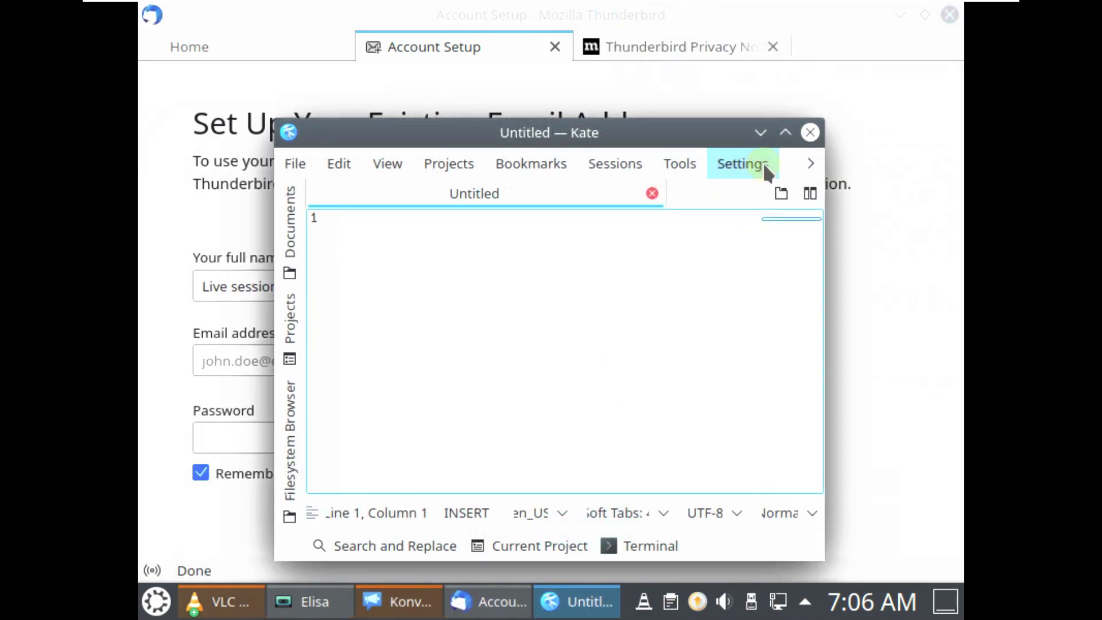
pyautogui.click(807, 168)
pyautogui.moveTo(821, 193)
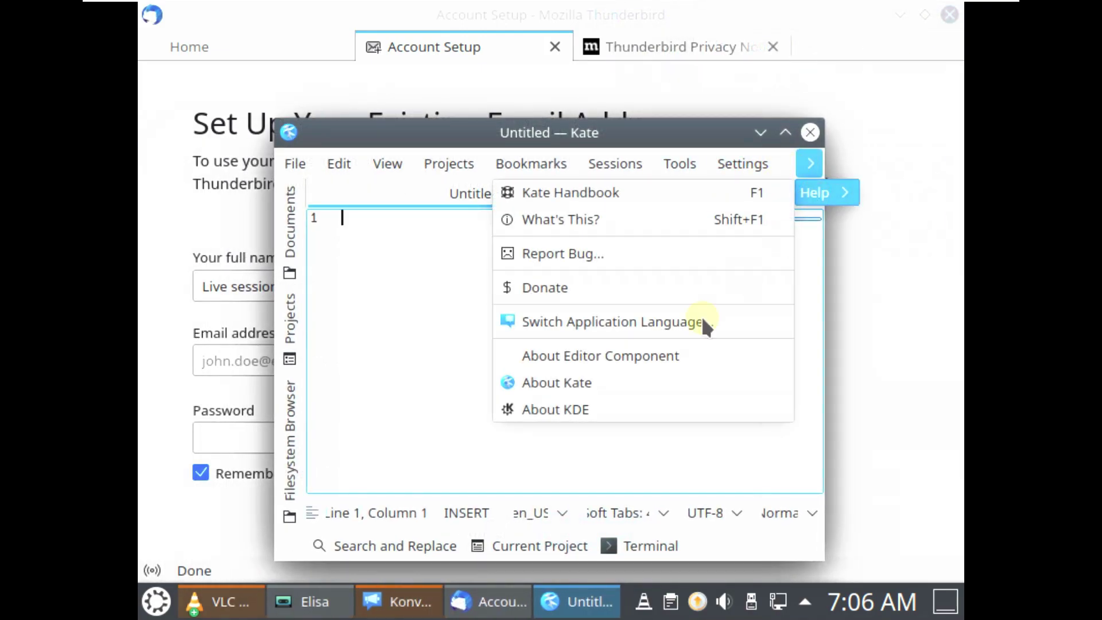
pyautogui.click(656, 381)
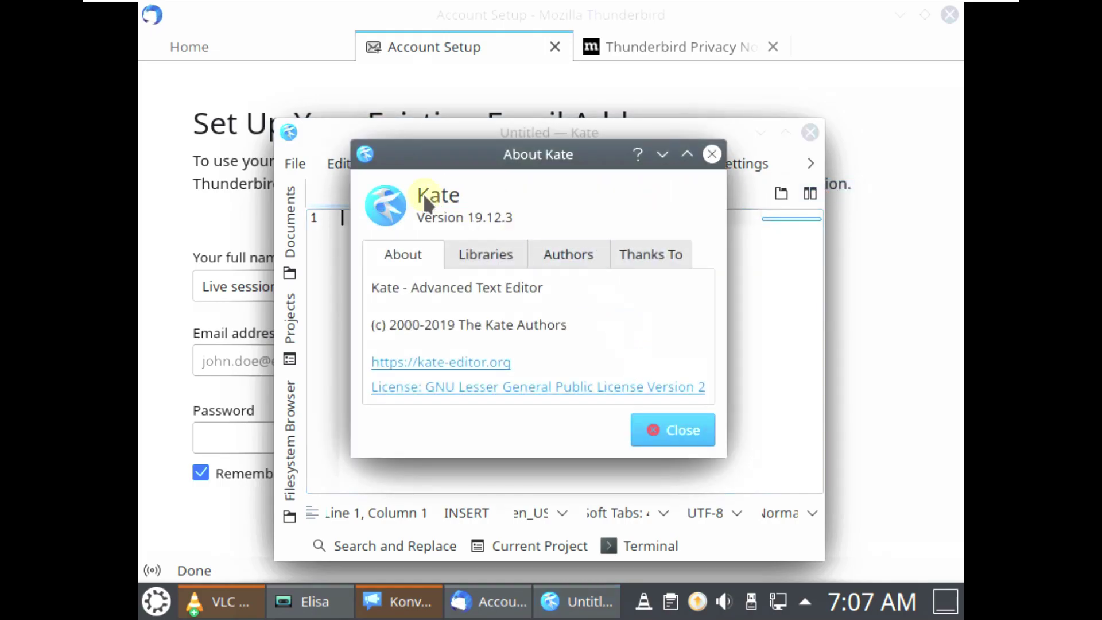
pyautogui.click(665, 416)
pyautogui.click(809, 132)
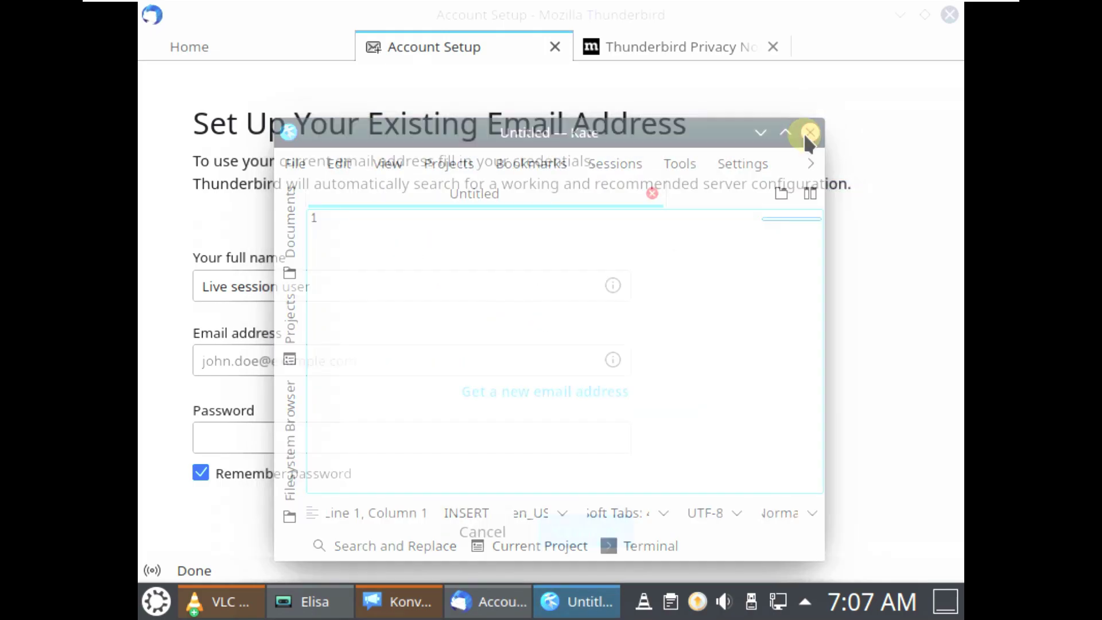
# Close Thunderbird's Privacy Notice and Account Setup tabs, check the version on the Home page, and close Thunderbird
pyautogui.click(772, 47)
pyautogui.click(554, 47)
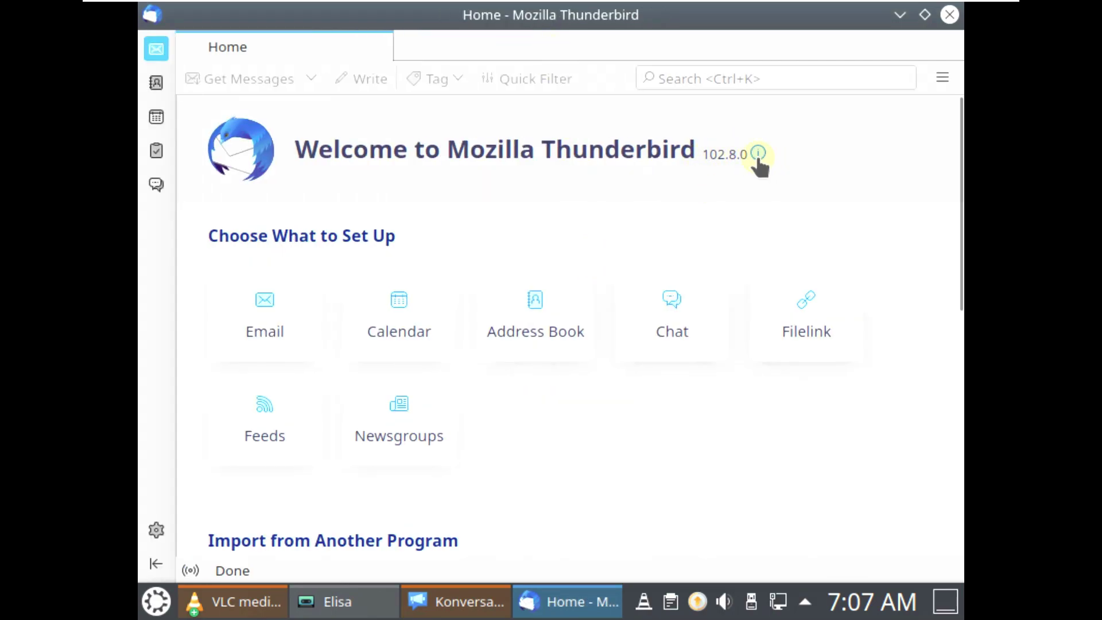
pyautogui.click(943, 21)
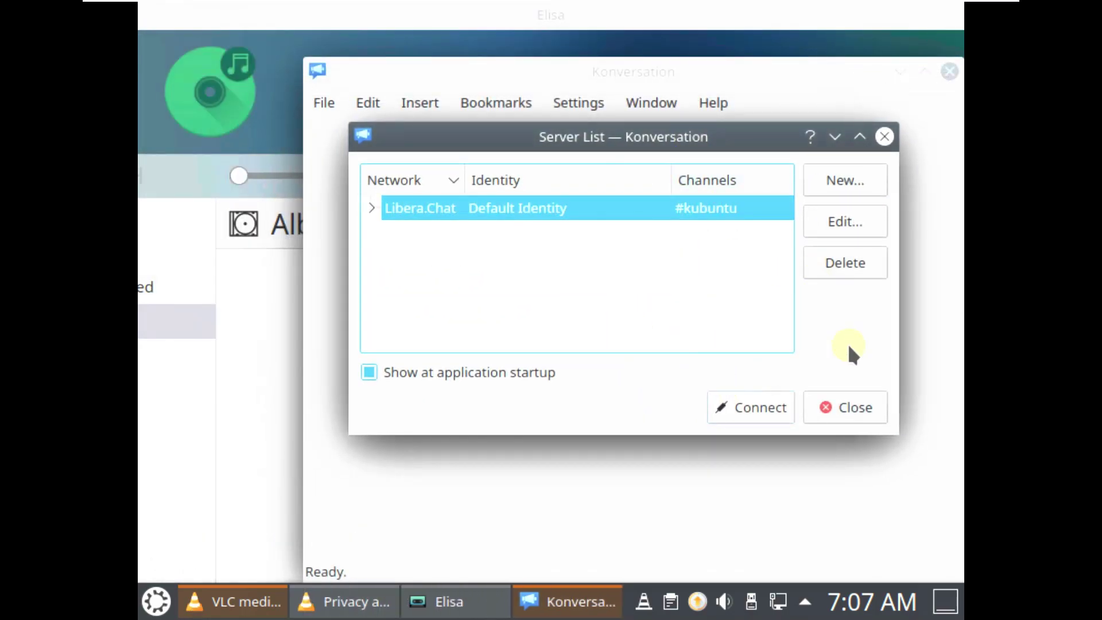
pyautogui.click(845, 407)
pyautogui.click(712, 102)
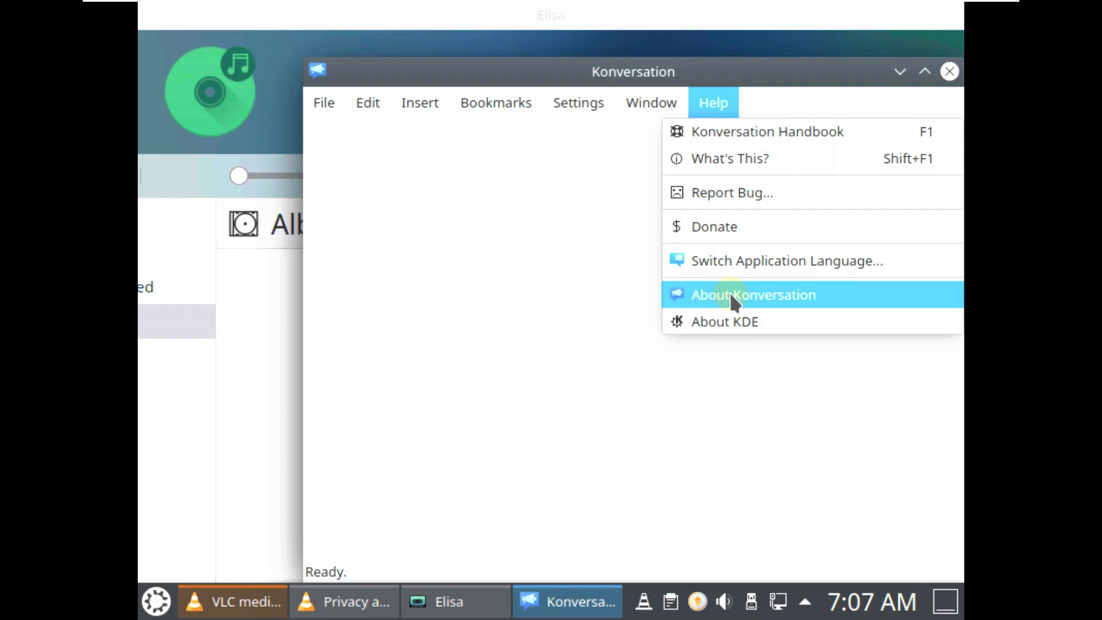
pyautogui.click(729, 295)
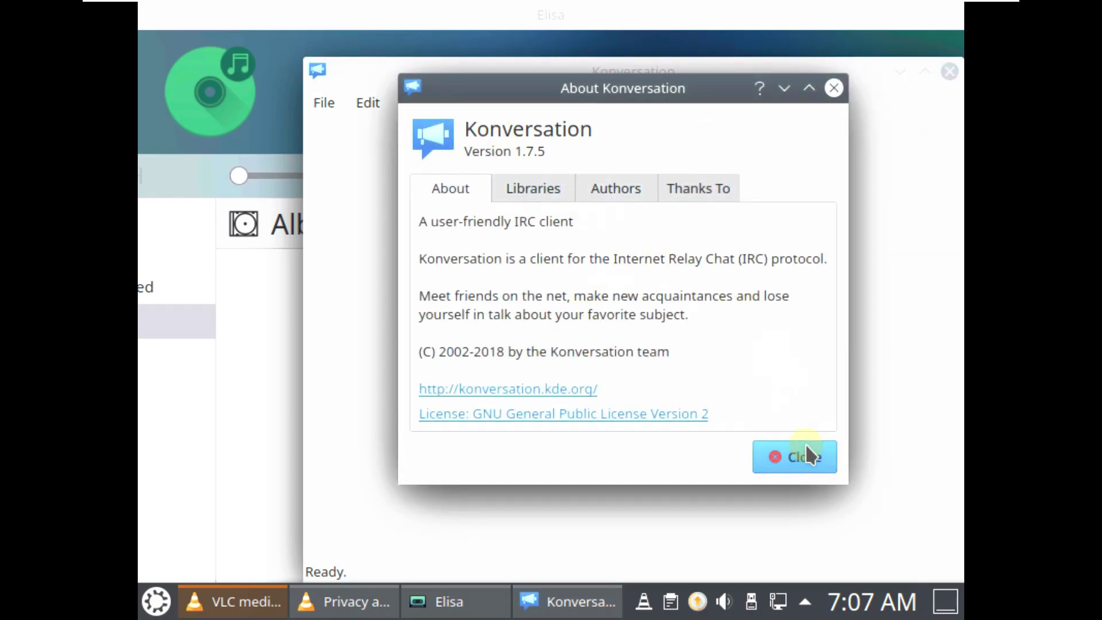
pyautogui.click(804, 456)
pyautogui.click(949, 71)
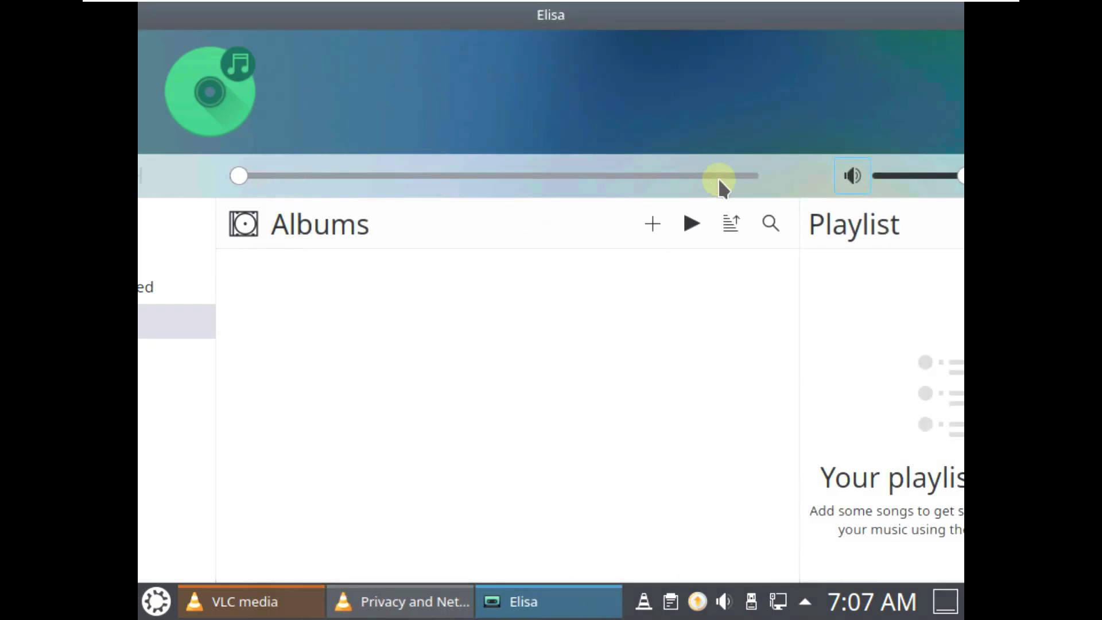
# Restore and reposition the Elisa window, check the version in its About information, and close Elisa
pyautogui.doubleClick(767, 23)
pyautogui.moveTo(769, 29); pyautogui.dragTo(369, 135)
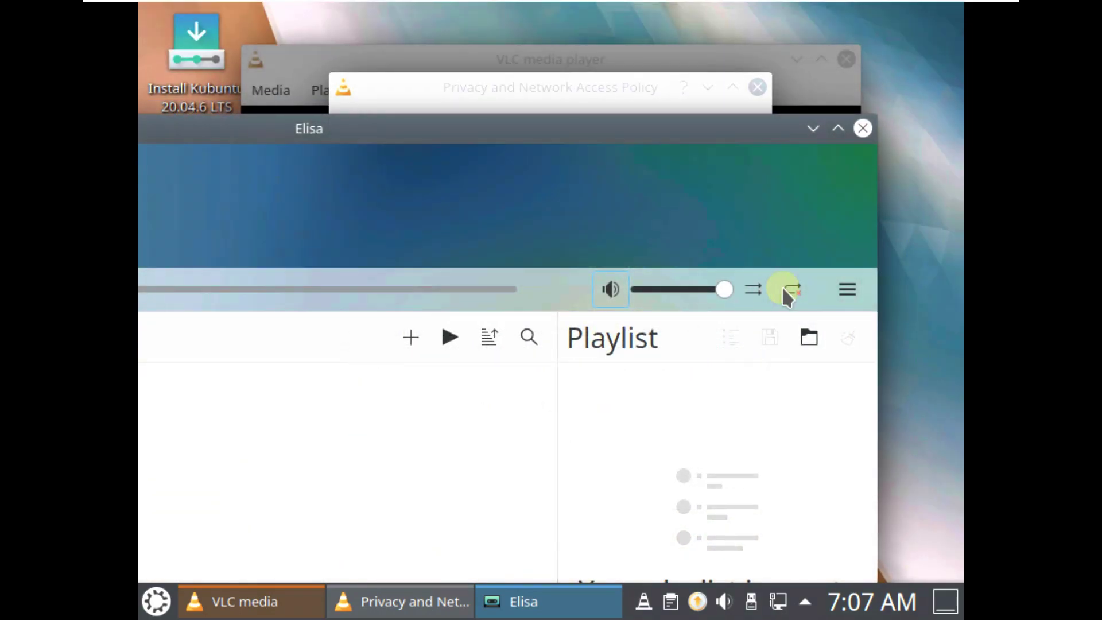
pyautogui.click(832, 291)
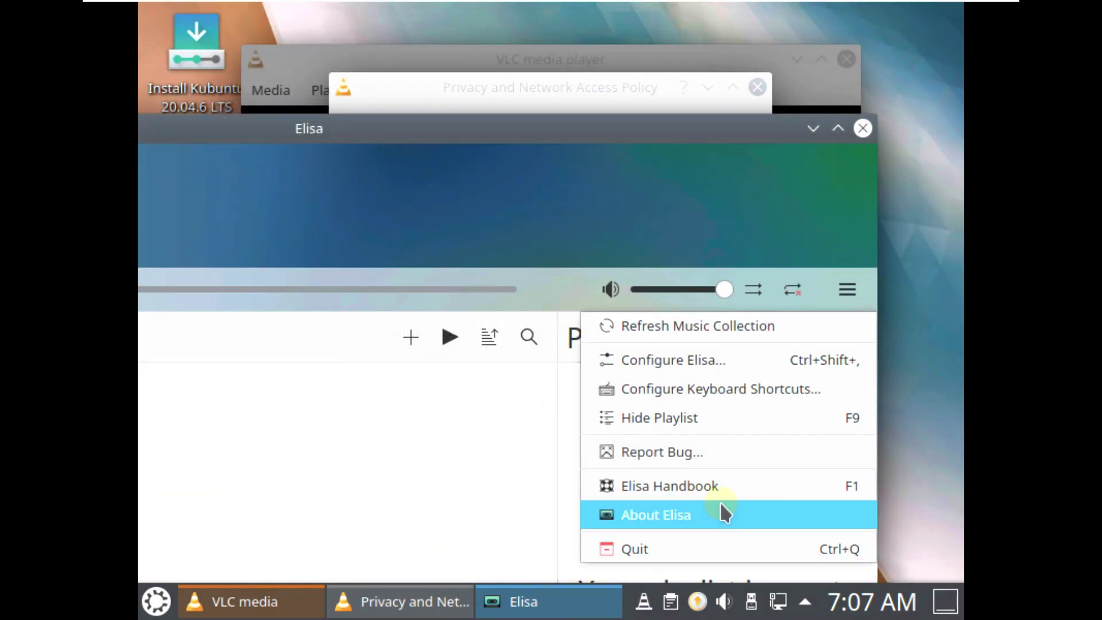
pyautogui.click(720, 505)
pyautogui.click(680, 360)
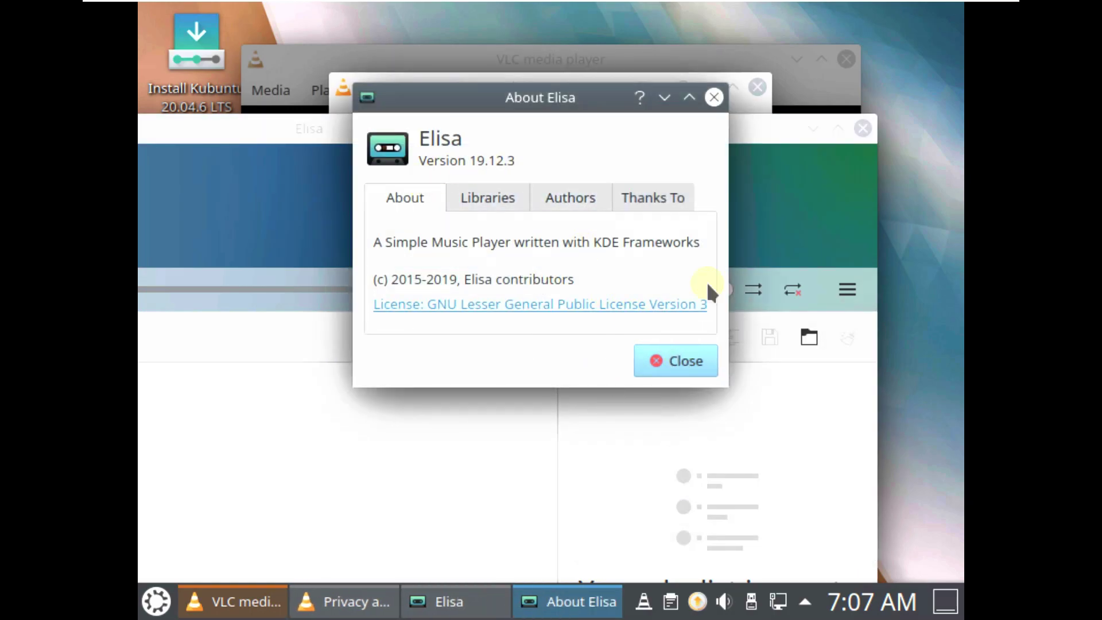
pyautogui.click(862, 129)
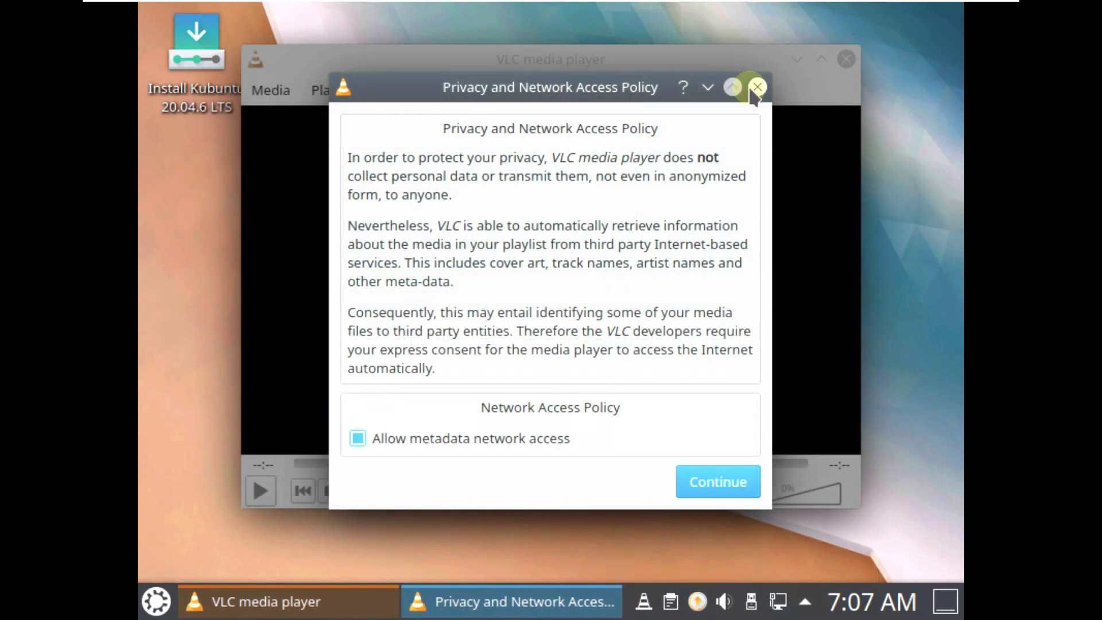
# Dismiss VLC's Privacy and Network Access Policy, check the version in its About information, and close VLC
pyautogui.click(755, 89)
pyautogui.click(691, 90)
pyautogui.click(697, 148)
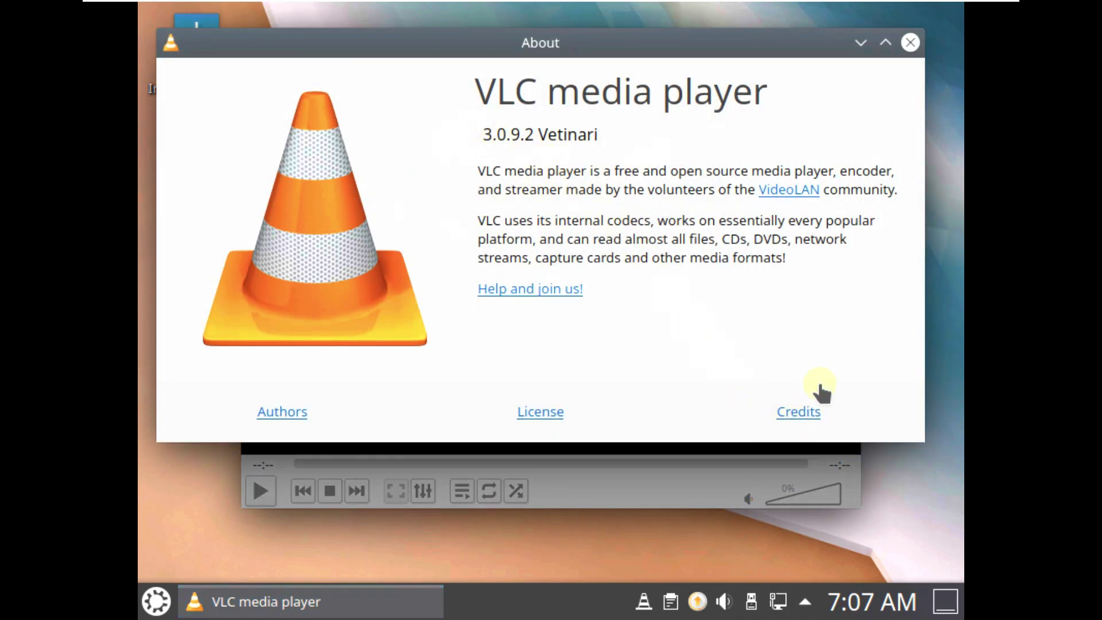
pyautogui.click(909, 42)
pyautogui.click(846, 54)
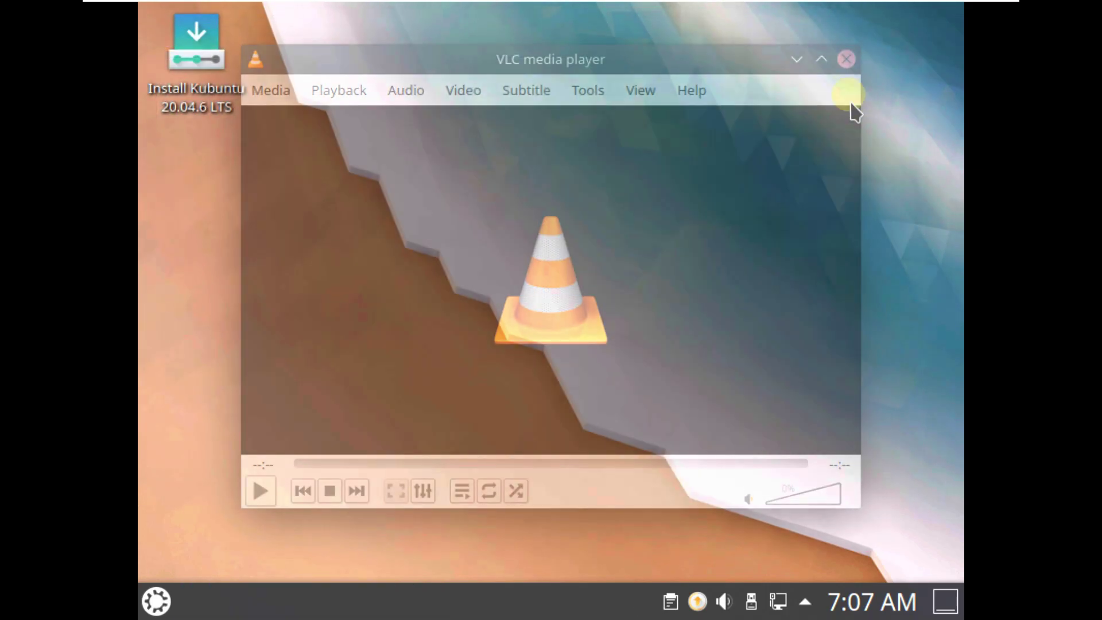
# View the clock's calendar and the active network connections, closing each pop-up
pyautogui.click(915, 601)
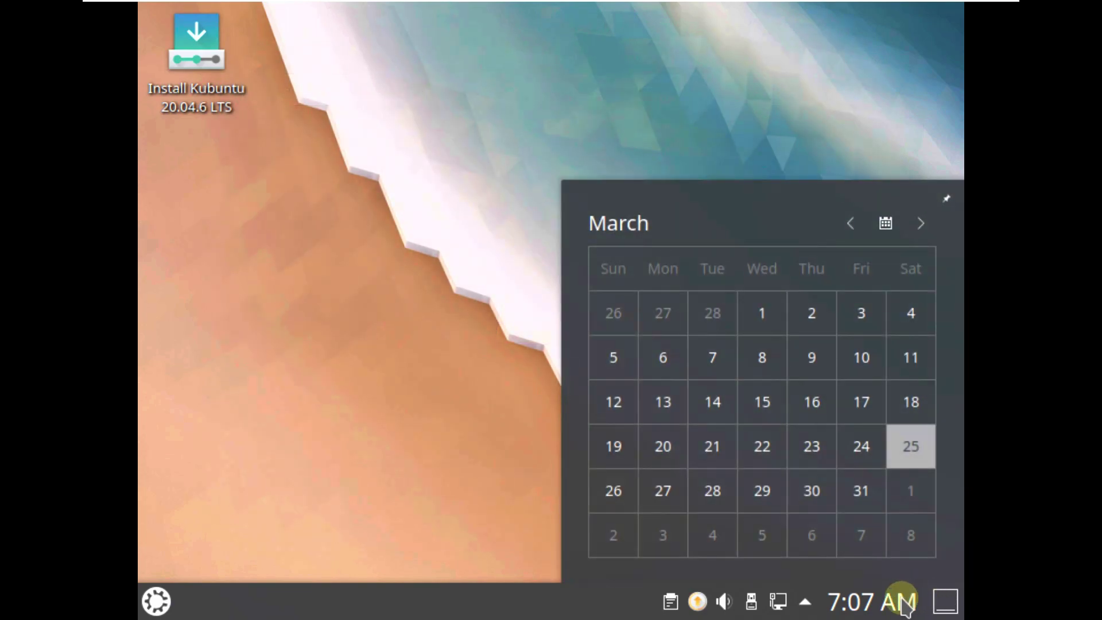
pyautogui.click(905, 603)
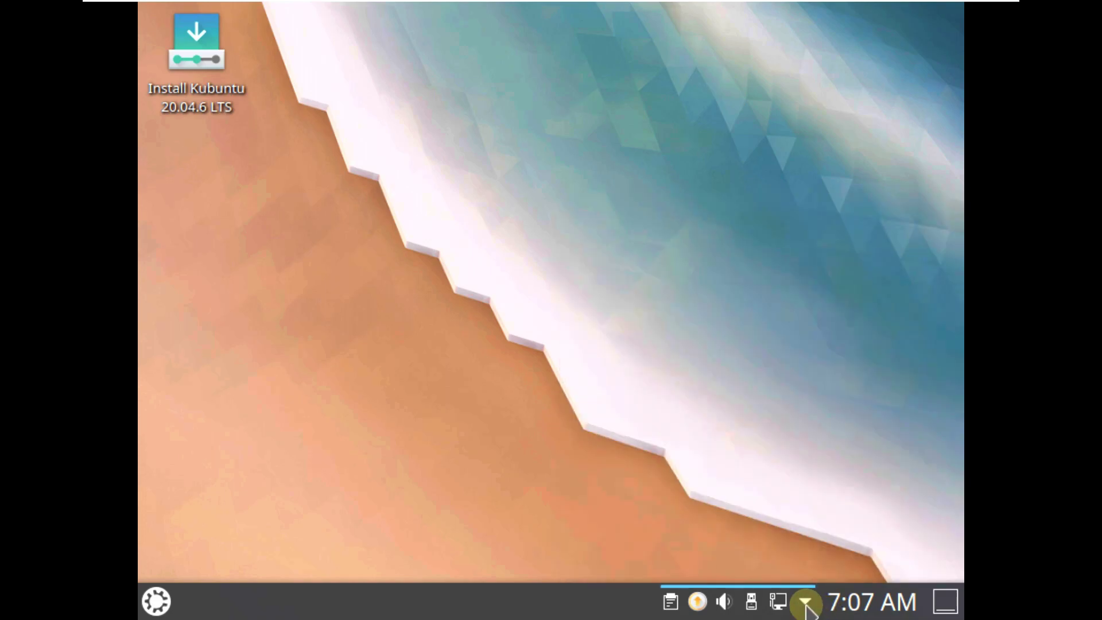
pyautogui.click(796, 604)
pyautogui.click(787, 603)
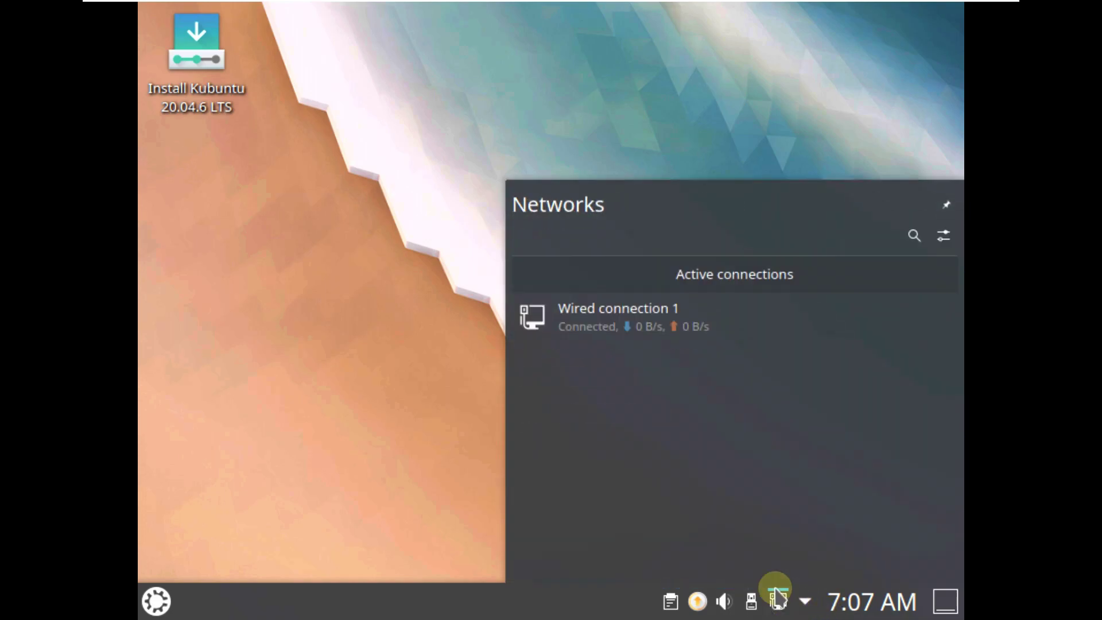
pyautogui.click(597, 117)
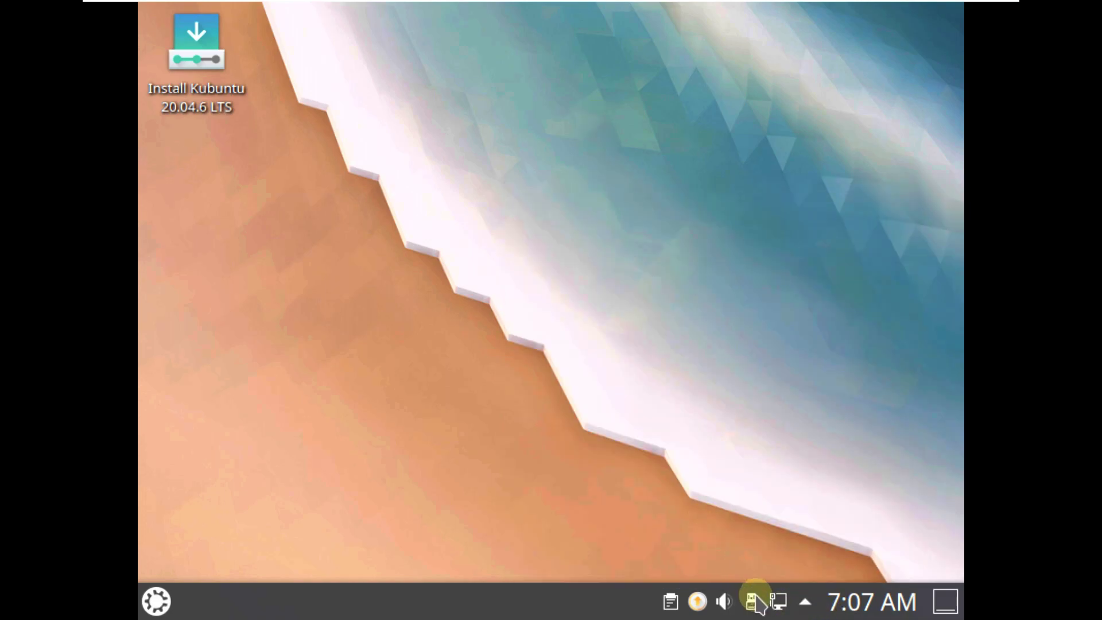
# View the Device Notifier's configuration options and the Audio Volume controls for devices and applications
pyautogui.rightClick(752, 600)
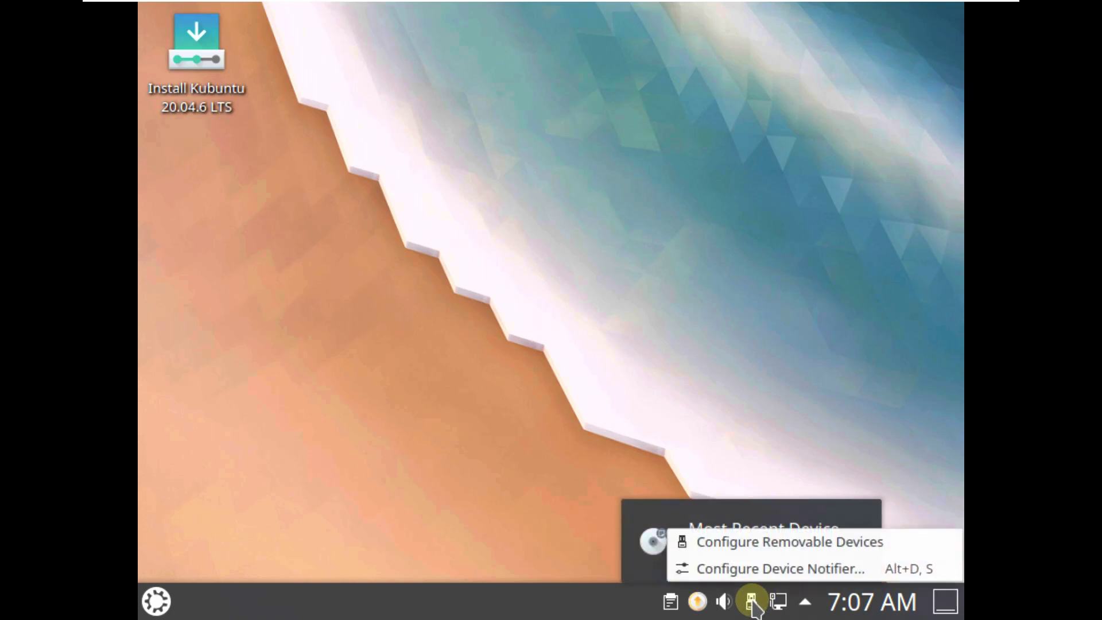
pyautogui.click(725, 402)
pyautogui.click(723, 601)
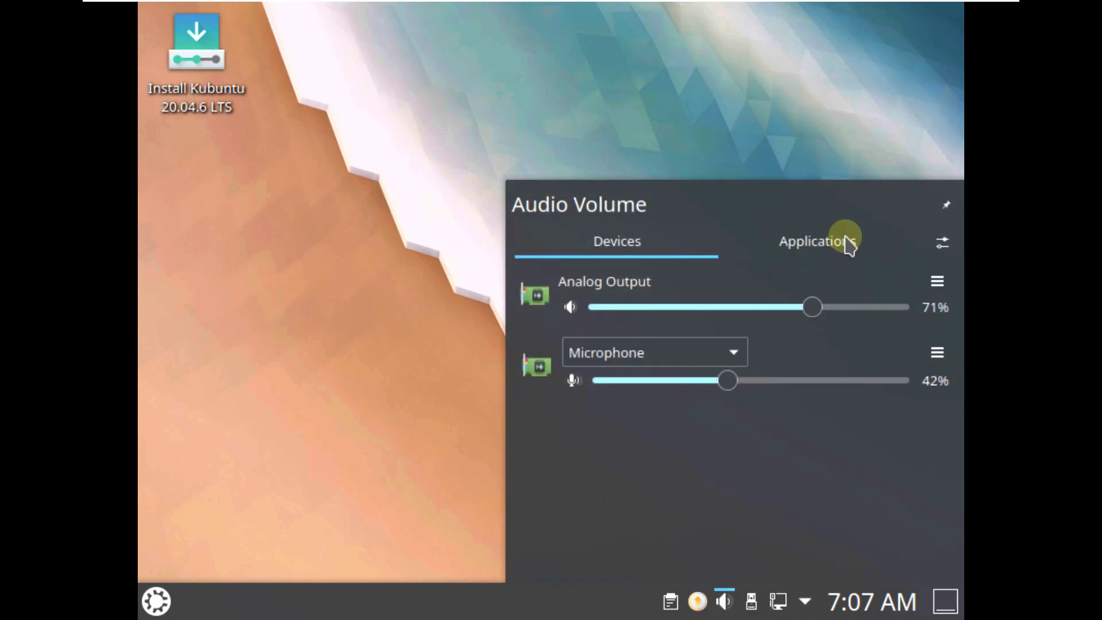
pyautogui.click(849, 244)
pyautogui.click(407, 369)
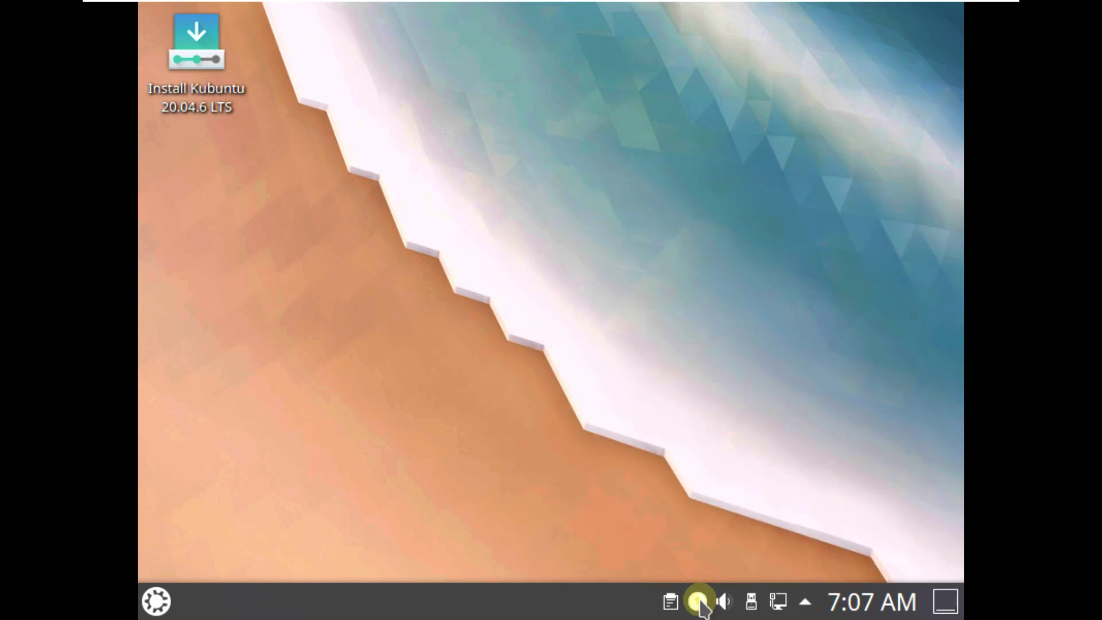
# Keep the Clipboard pop-up pinned open and delete the entire clipboard history
pyautogui.click(672, 601)
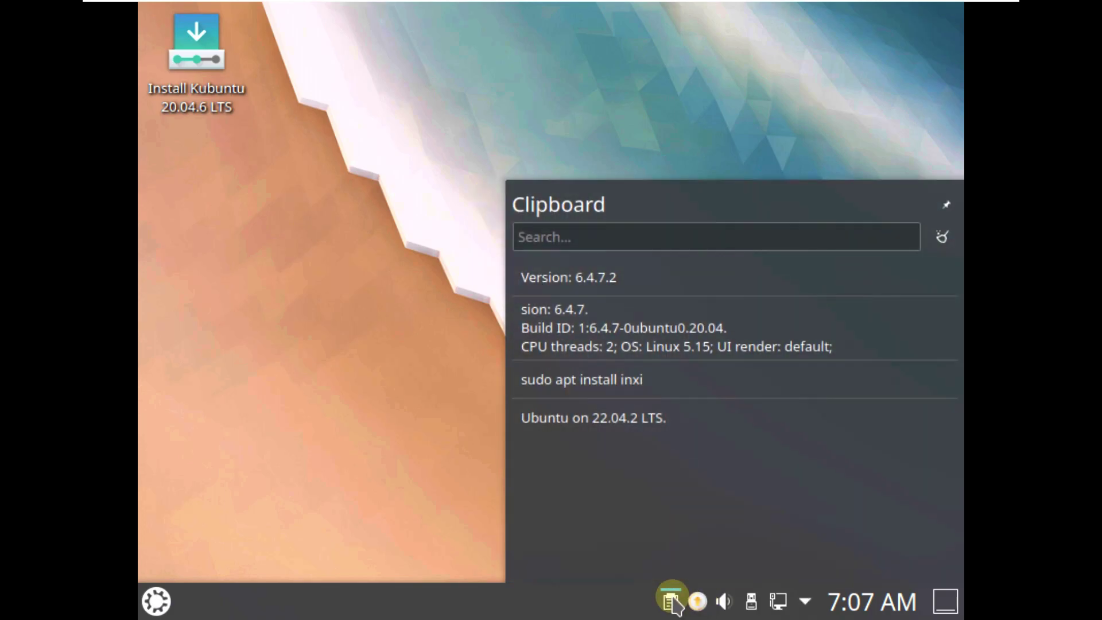
pyautogui.click(948, 207)
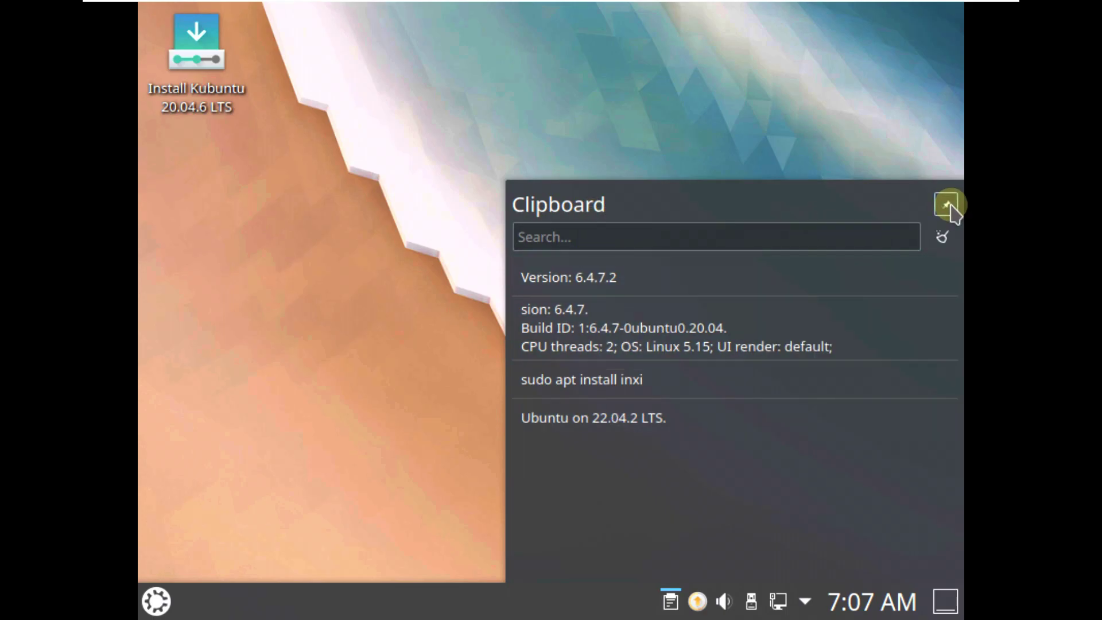
pyautogui.click(943, 237)
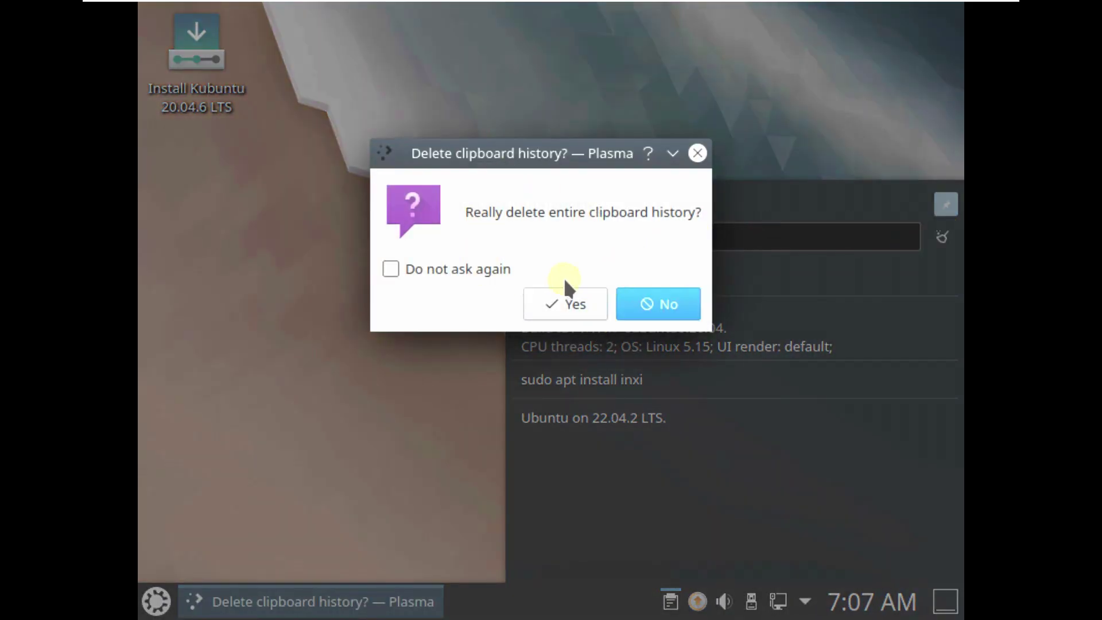
pyautogui.click(565, 302)
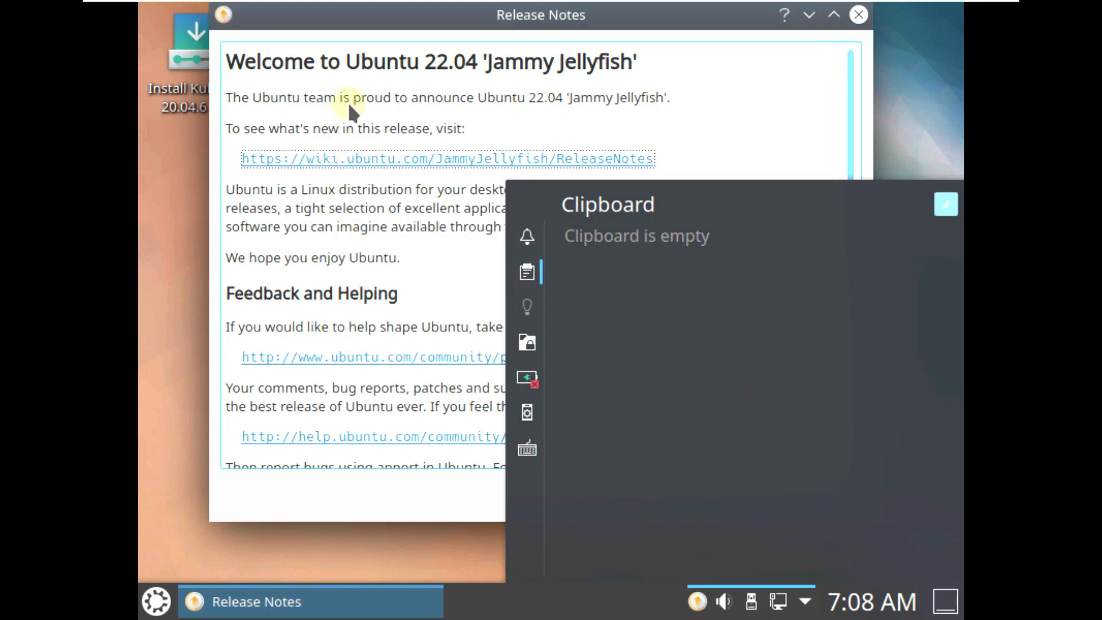
# Close the Release Notes window, look through the hidden status items, and collapse the pop-up
pyautogui.click(859, 15)
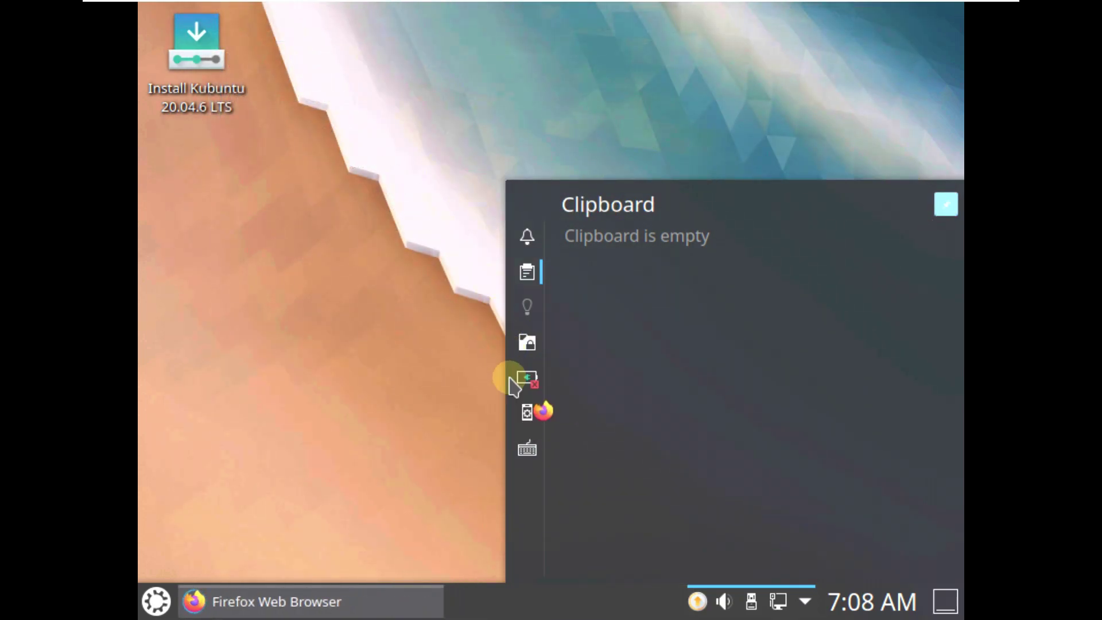
pyautogui.click(526, 449)
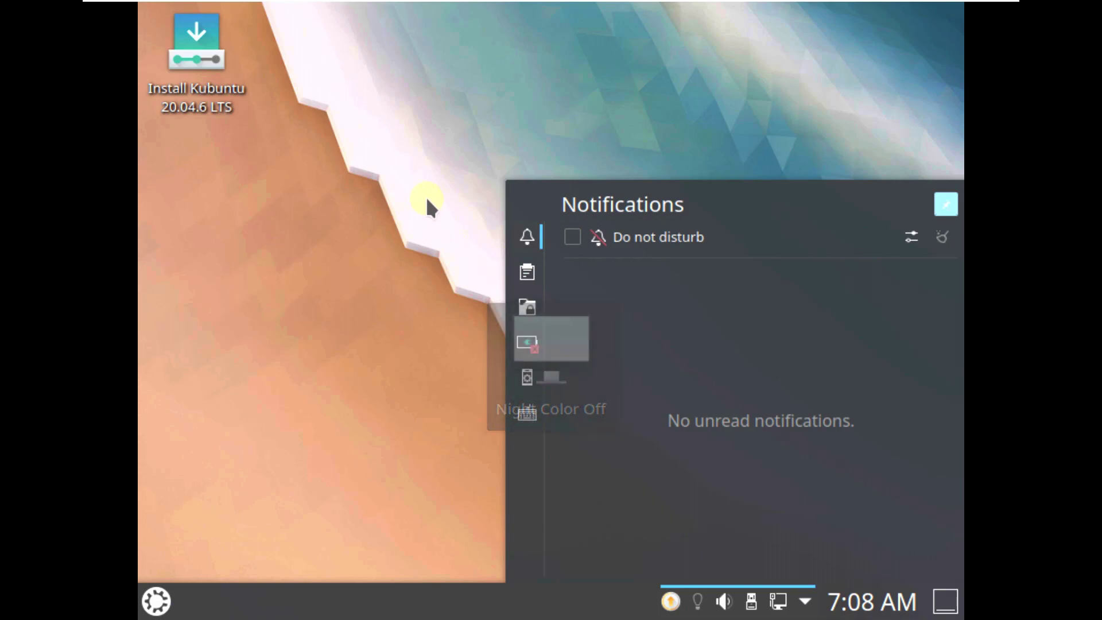
pyautogui.click(804, 600)
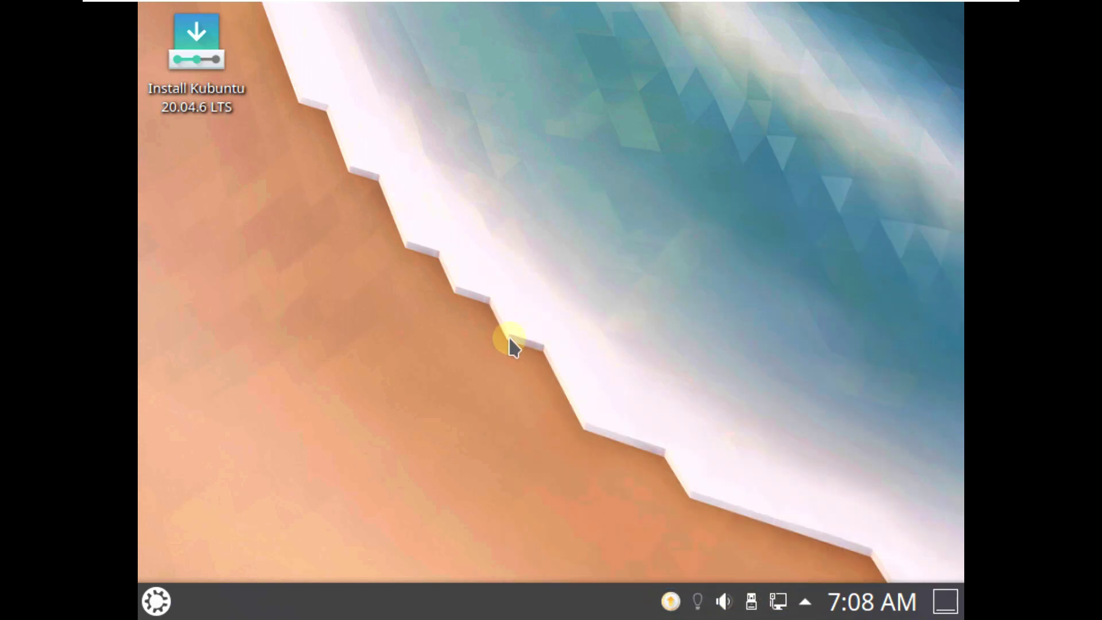
# Launch Firefox, close its privacy notice tab, and check the version in its About information
pyautogui.click(156, 600)
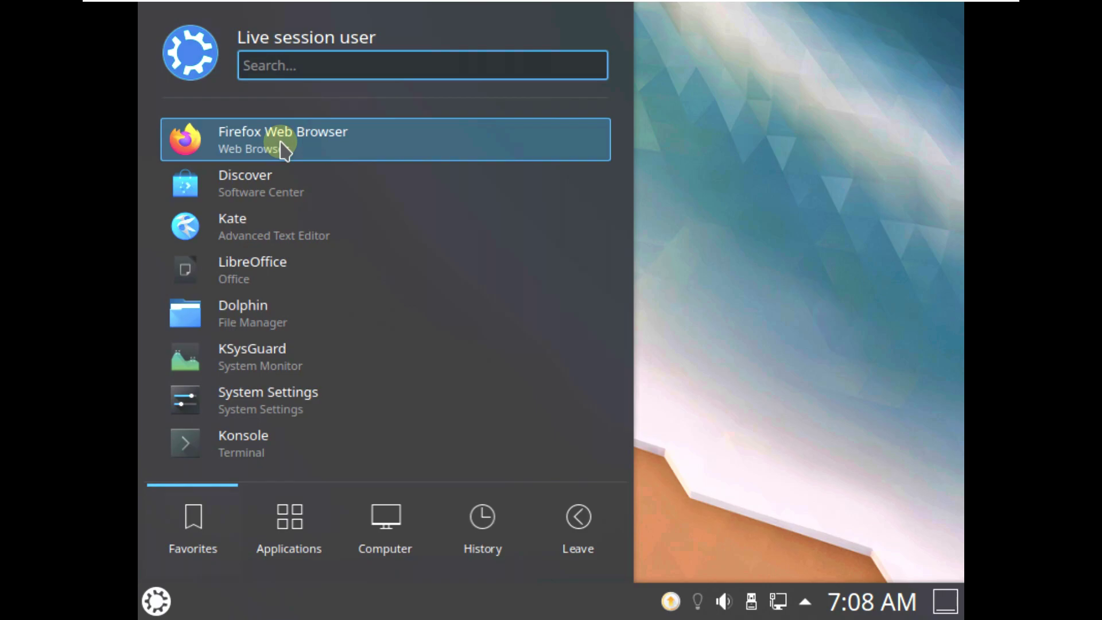
pyautogui.click(284, 147)
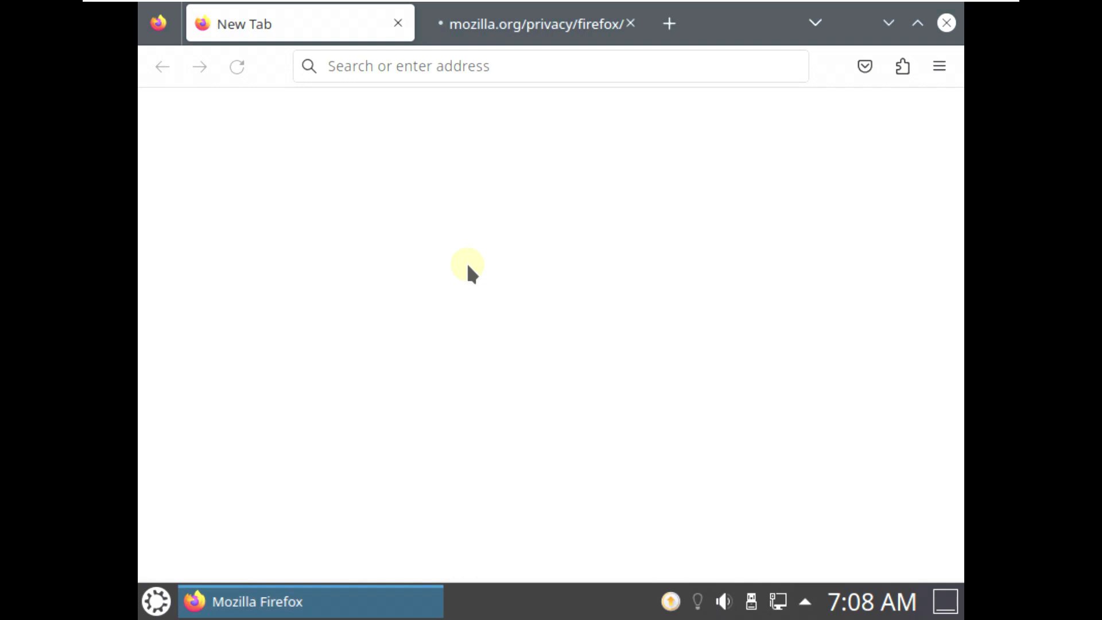
pyautogui.click(630, 23)
pyautogui.click(938, 74)
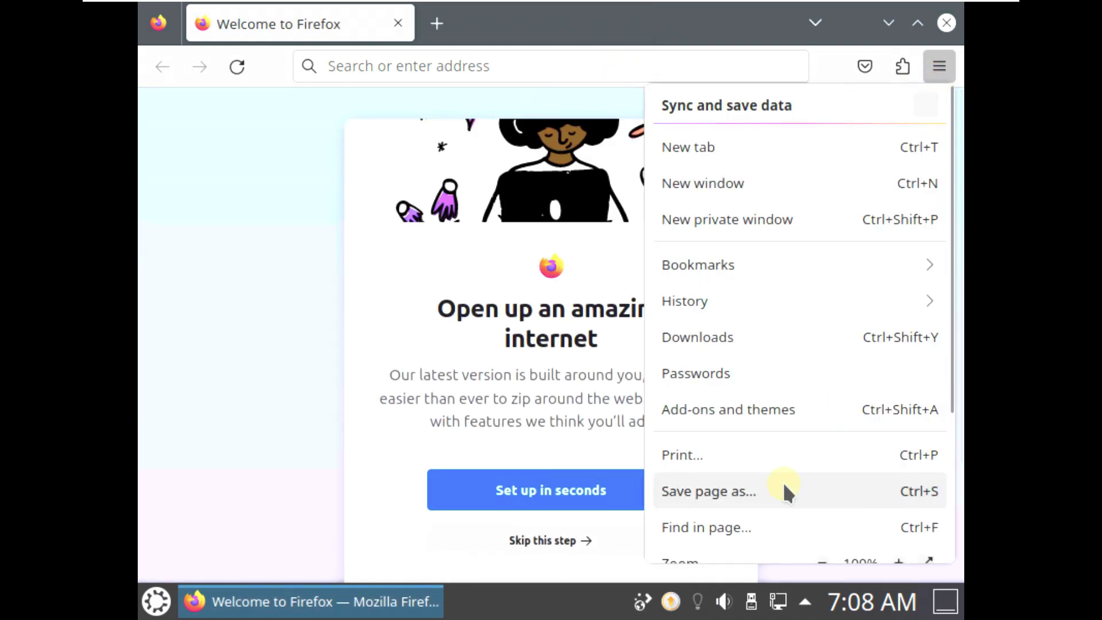
pyautogui.scroll(-3, 782, 491)
pyautogui.click(753, 497)
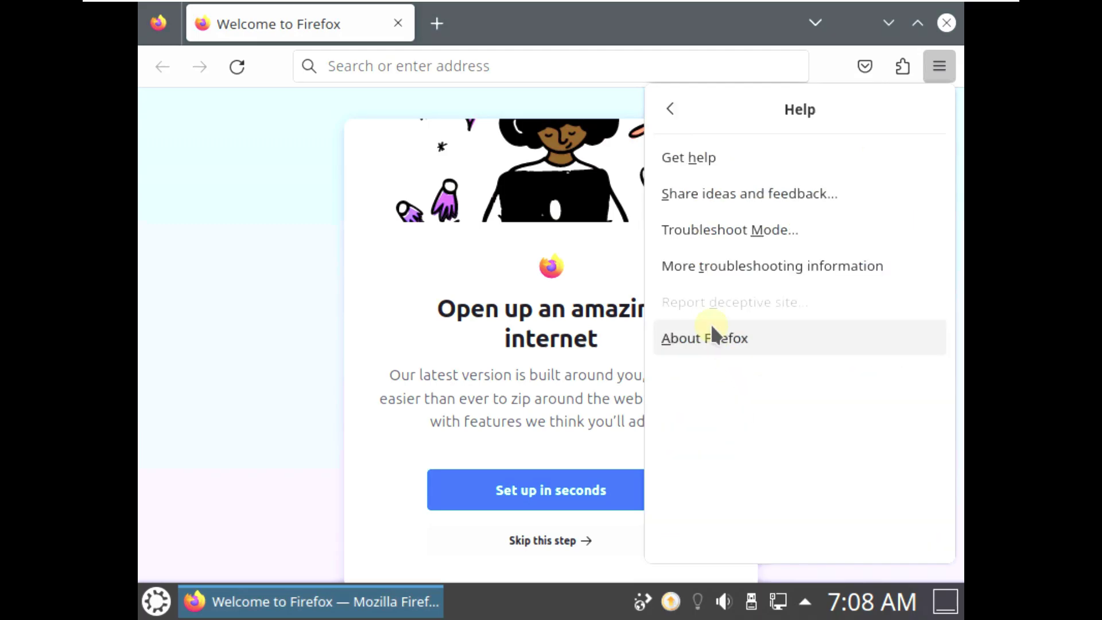
pyautogui.click(710, 327)
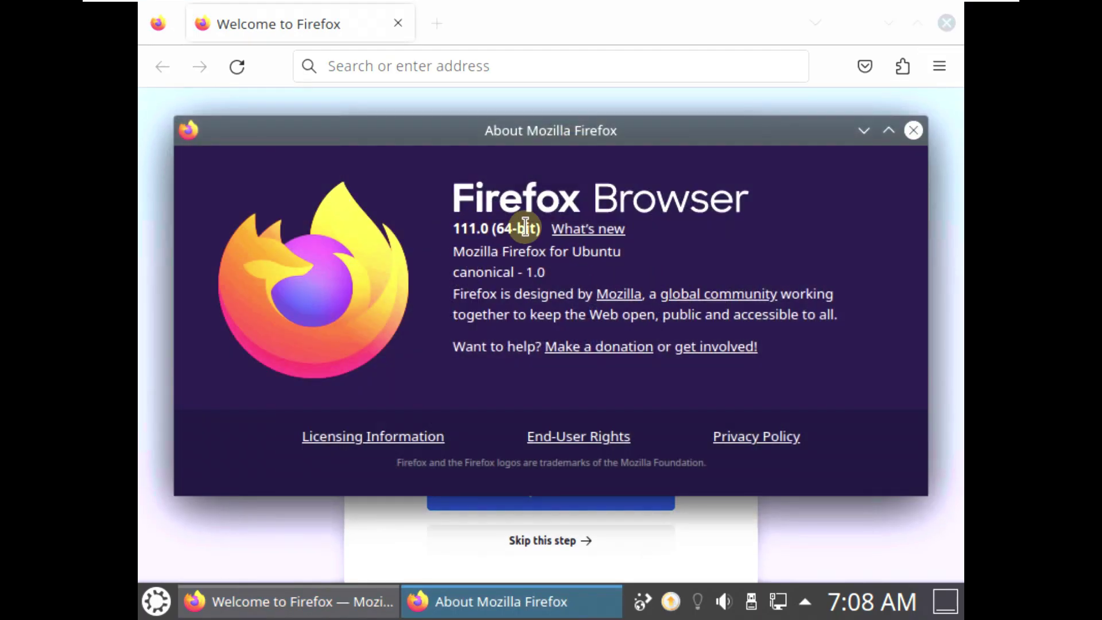
# Search the web for "kubuntu 20.04.6"
pyautogui.click(624, 71)
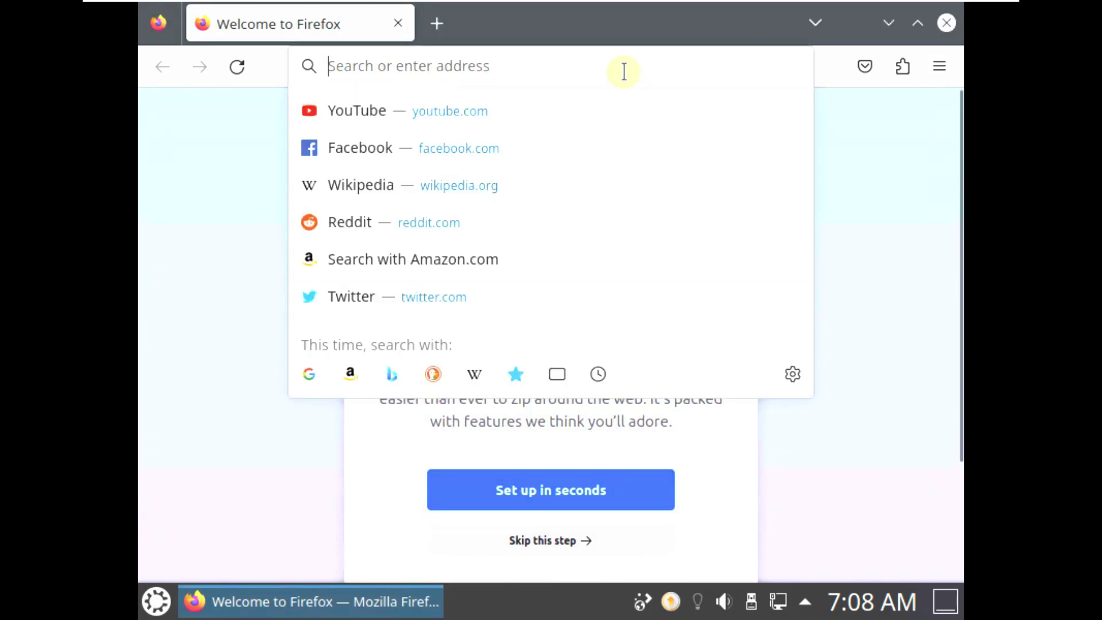
pyautogui.write('kubuntu')
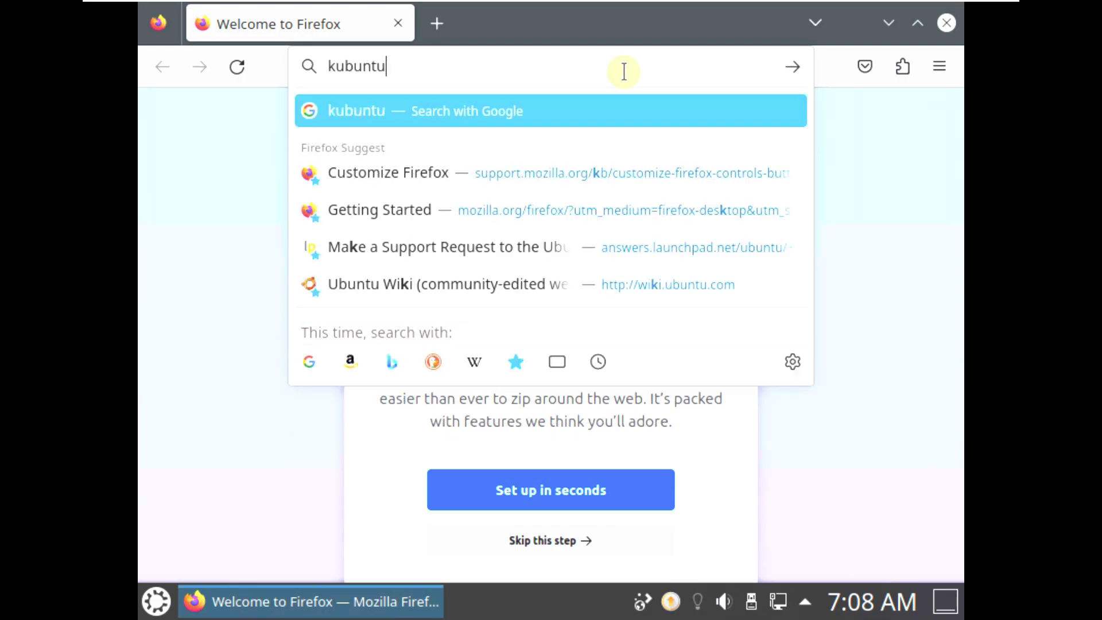
pyautogui.write(' 20.04.')
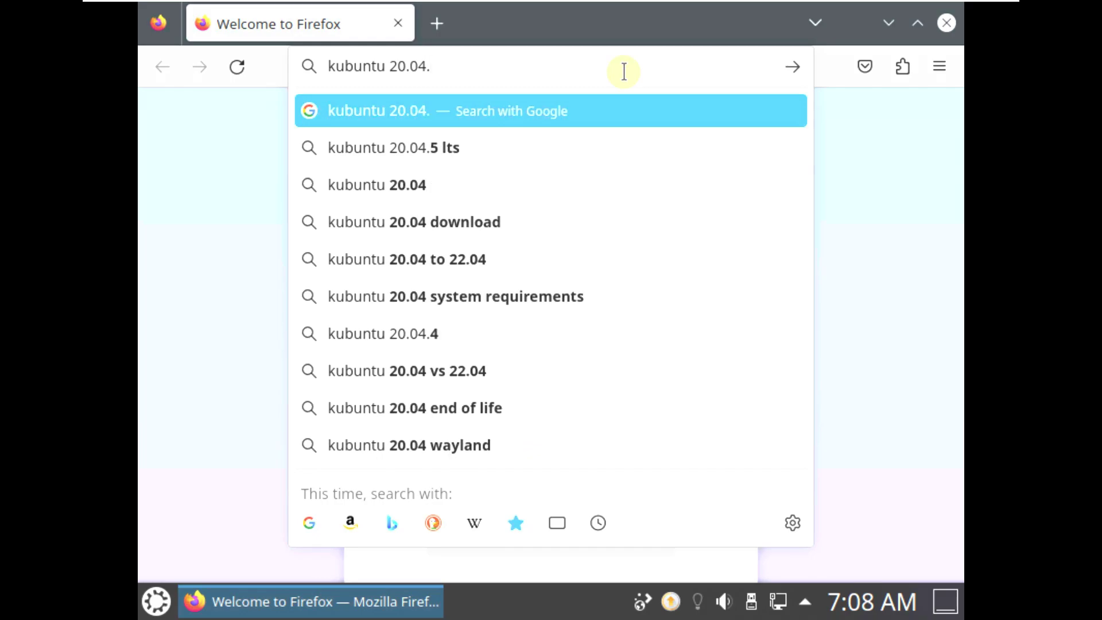
pyautogui.write('6')
pyautogui.press('Return')
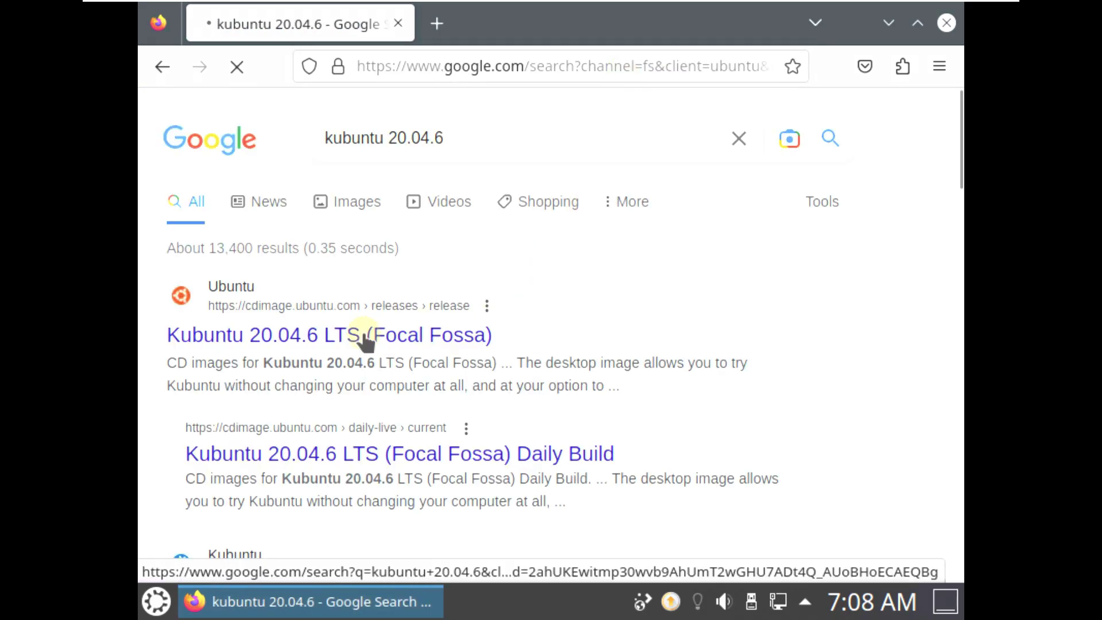
# Open the "Kubuntu 20.04.6 LTS (Focal Fossa)" release page on cdimage.ubuntu.com from the search results
pyautogui.click(291, 338)
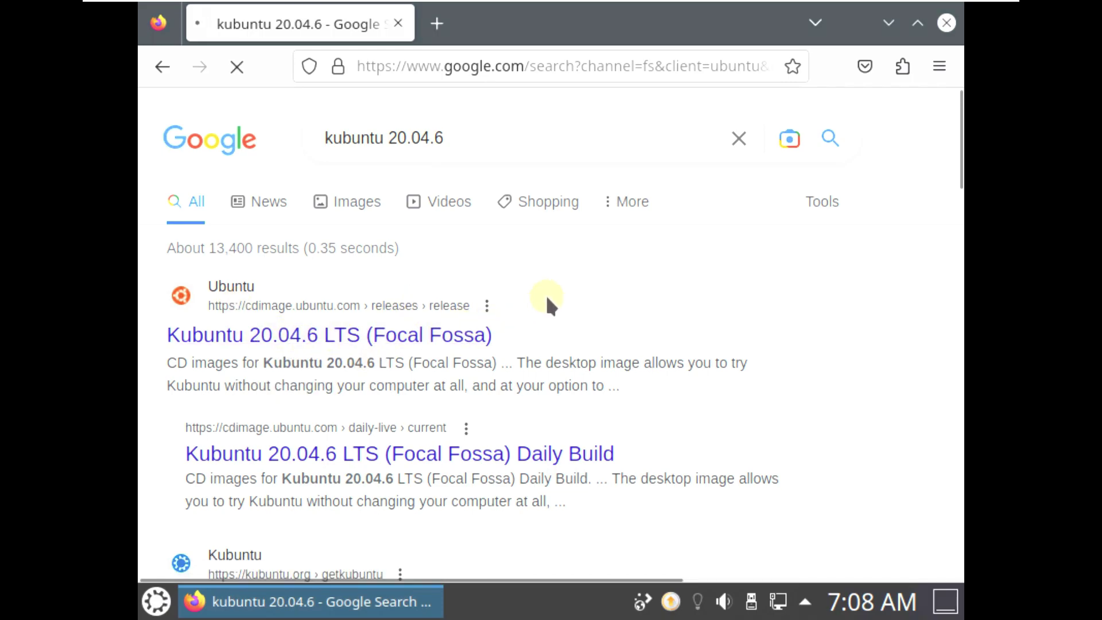
pyautogui.click(414, 340)
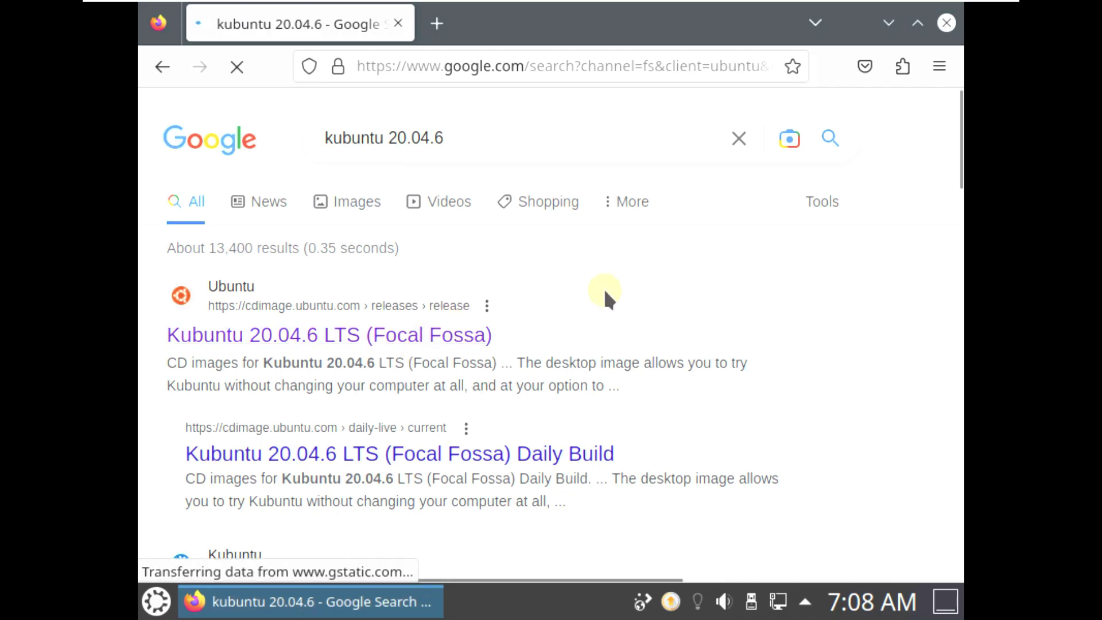
pyautogui.scroll(-3, 604, 293)
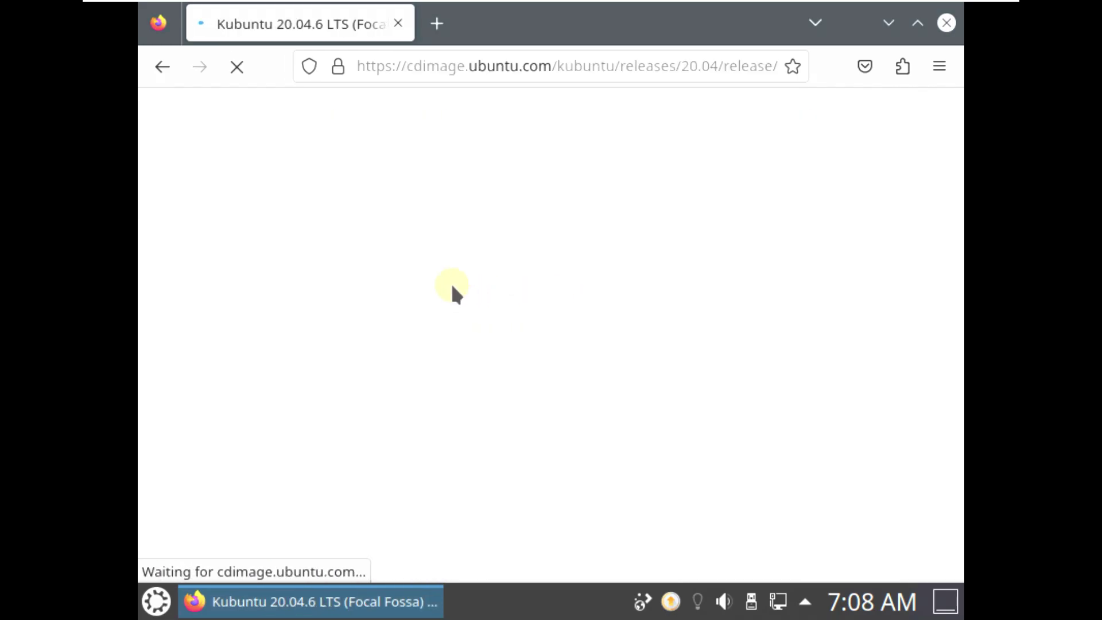
# Highlight the release page's address and its Kubuntu 20.04.6 LTS heading, and review the downloadable image files
pyautogui.moveTo(374, 68); pyautogui.dragTo(835, 103)
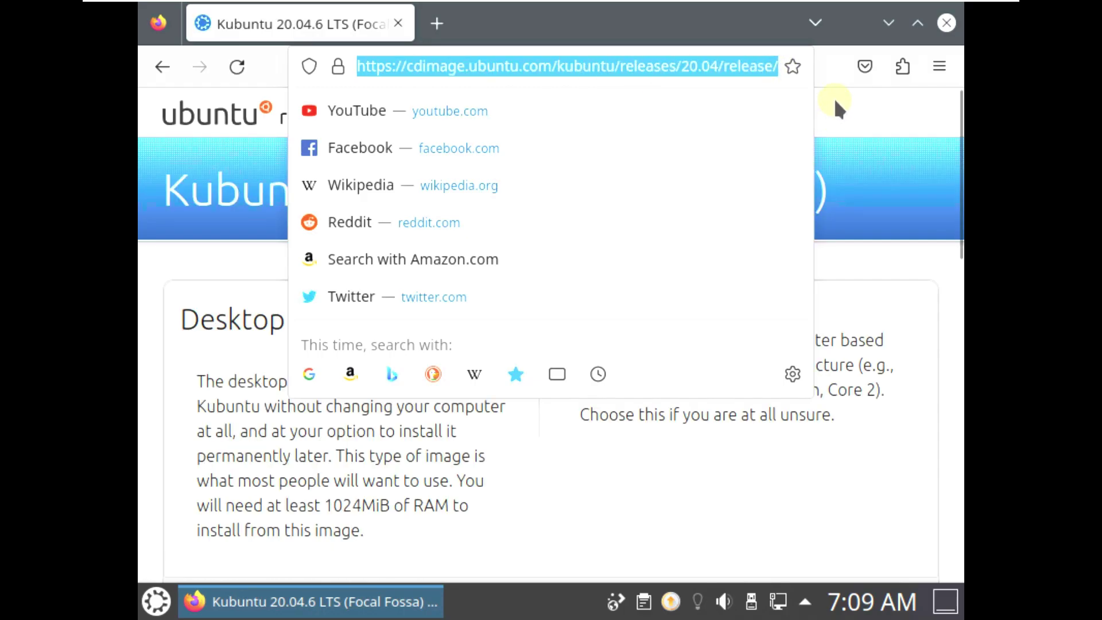
pyautogui.click(580, 192)
pyautogui.moveTo(164, 191); pyautogui.dragTo(836, 214)
pyautogui.scroll(-5, 752, 246)
pyautogui.scroll(5, 655, 181)
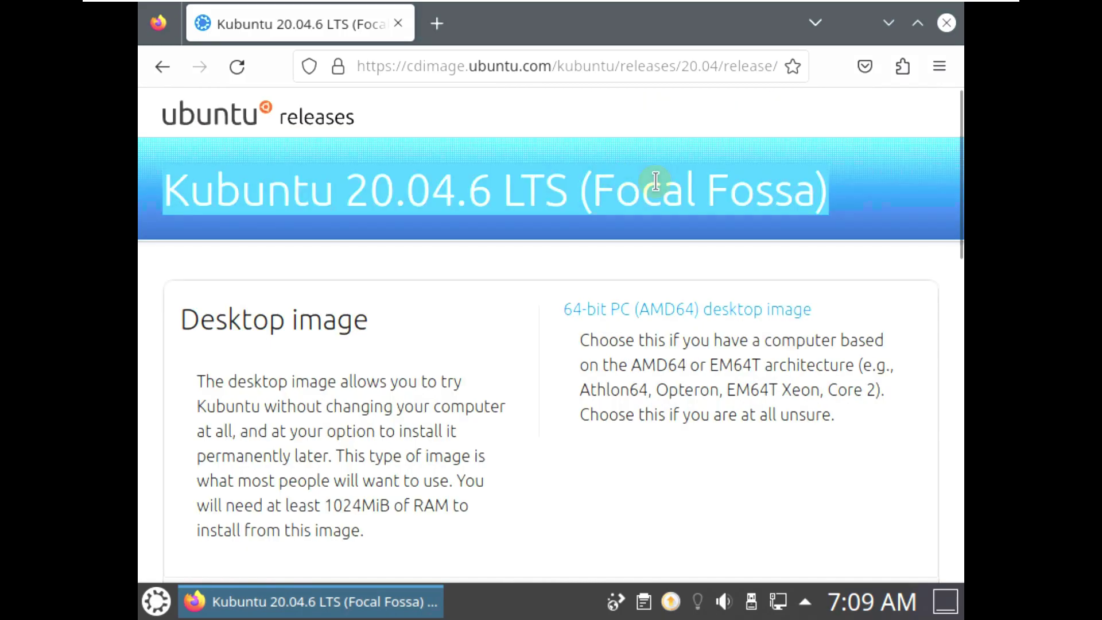
pyautogui.scroll(-8, 640, 308)
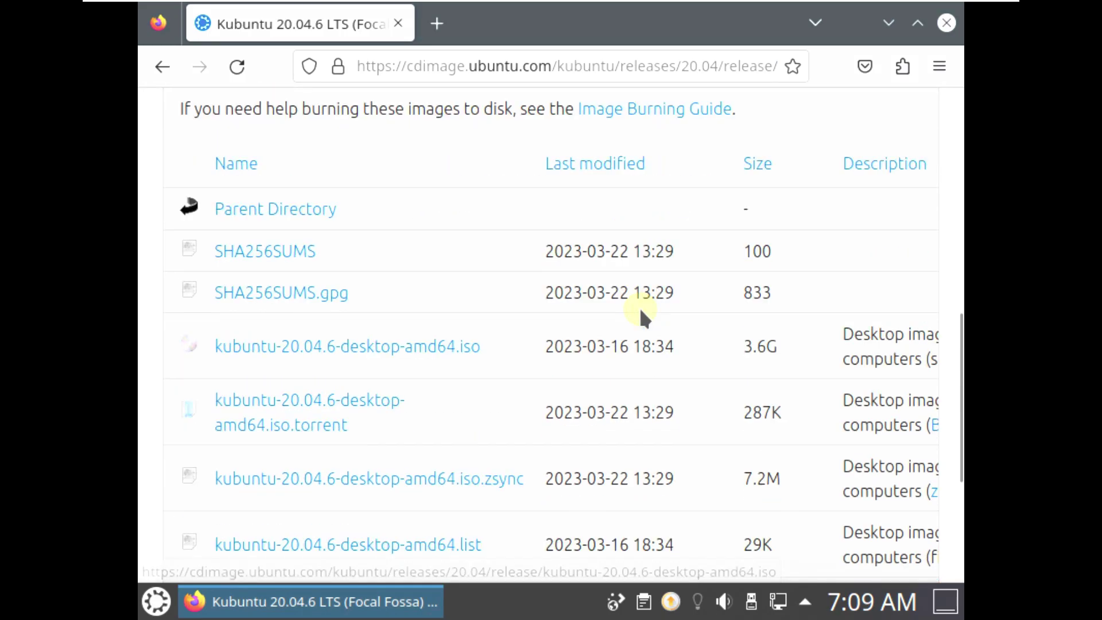
# Highlight the file size and last-modified date of kubuntu-20.04.6-desktop-amd64.iso and look over the list of image files
pyautogui.moveTo(778, 322); pyautogui.dragTo(749, 320)
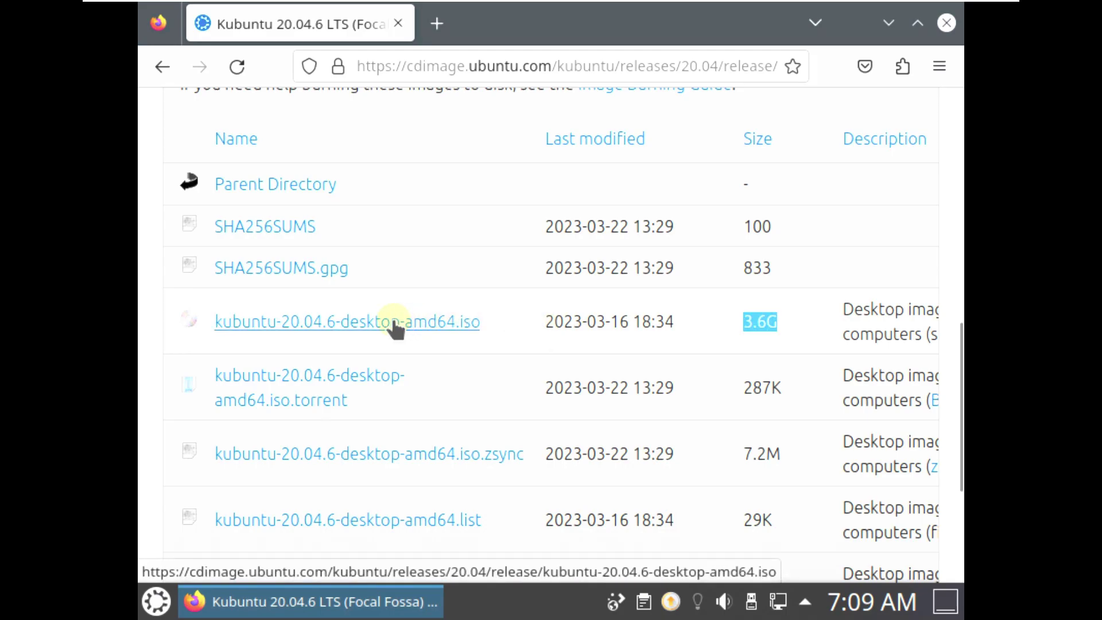
pyautogui.moveTo(675, 322); pyautogui.dragTo(549, 319)
pyautogui.click(539, 326)
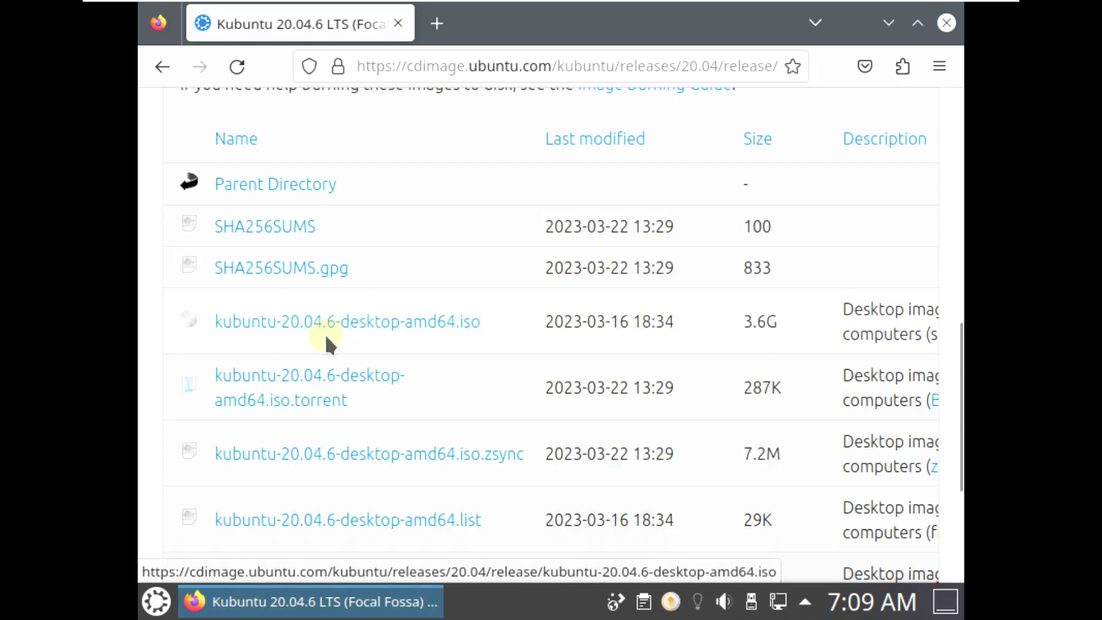
pyautogui.scroll(-3, 388, 330)
pyautogui.scroll(6, 390, 336)
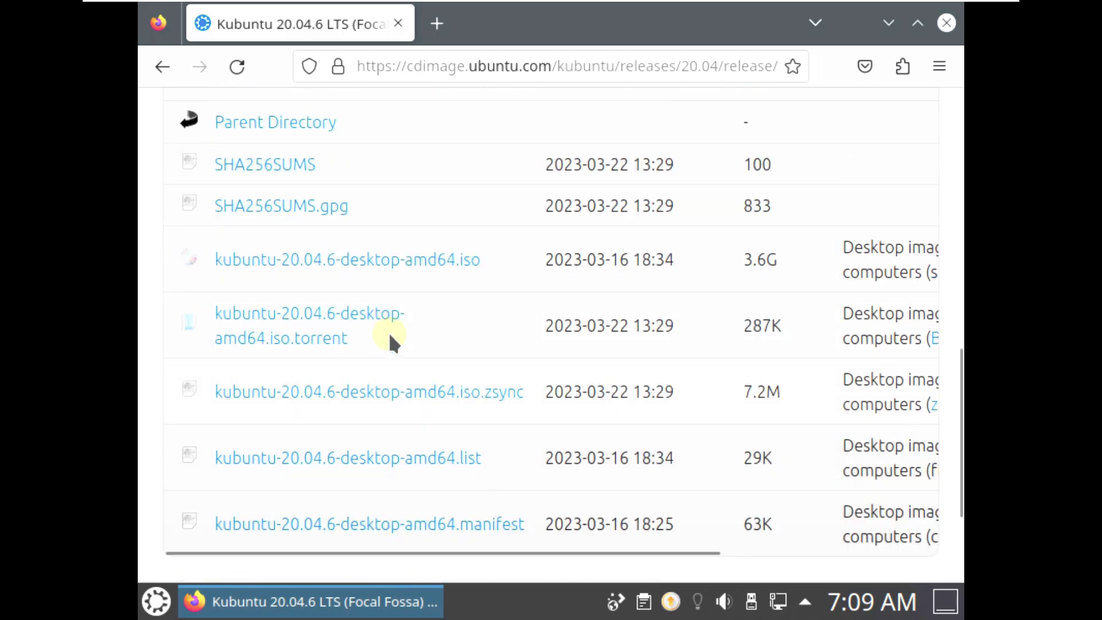
# Start downloading kubuntu-20.04.6-desktop-amd64.iso from the release page, and cancel the download
pyautogui.click(295, 461)
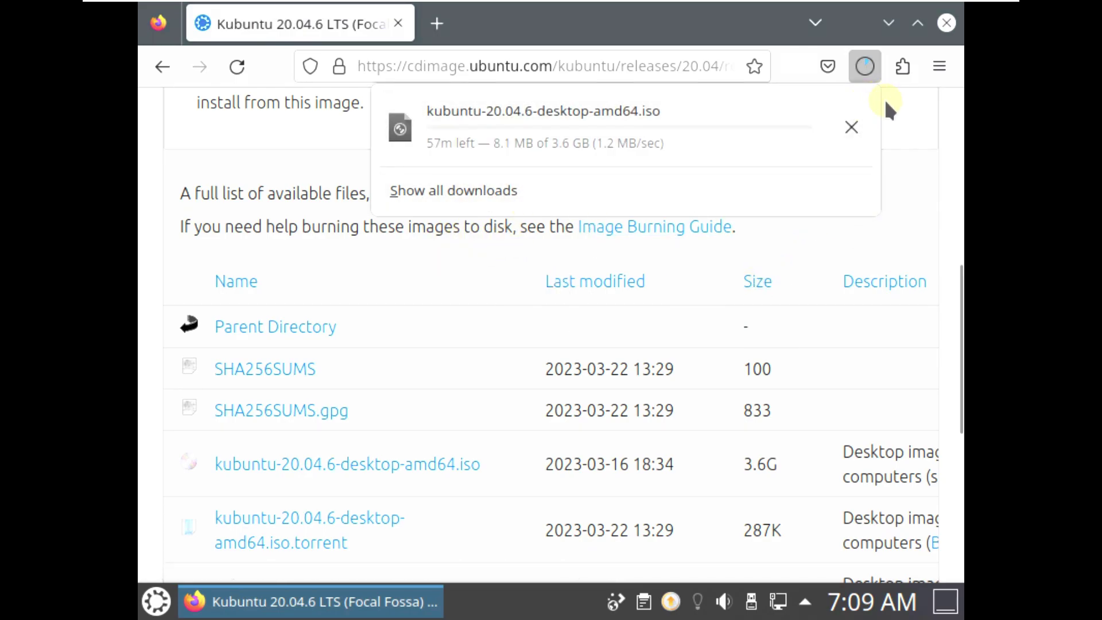
pyautogui.click(850, 125)
pyautogui.click(906, 123)
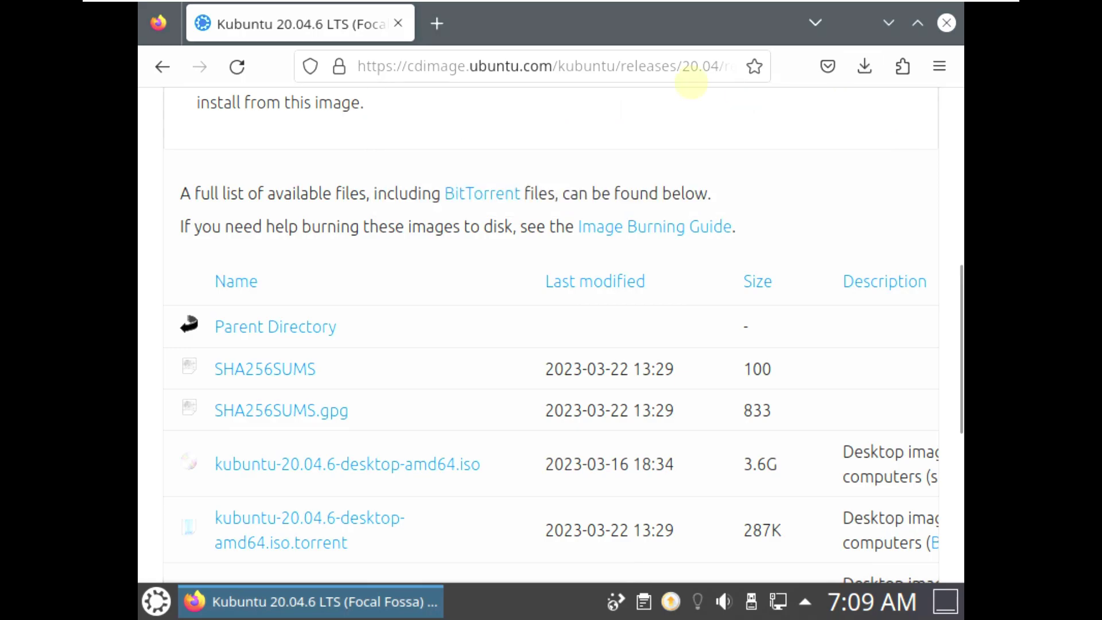
# Open a new browser tab and close the Kubuntu 20.04.6 LTS release page tab
pyautogui.click(436, 23)
pyautogui.click(396, 22)
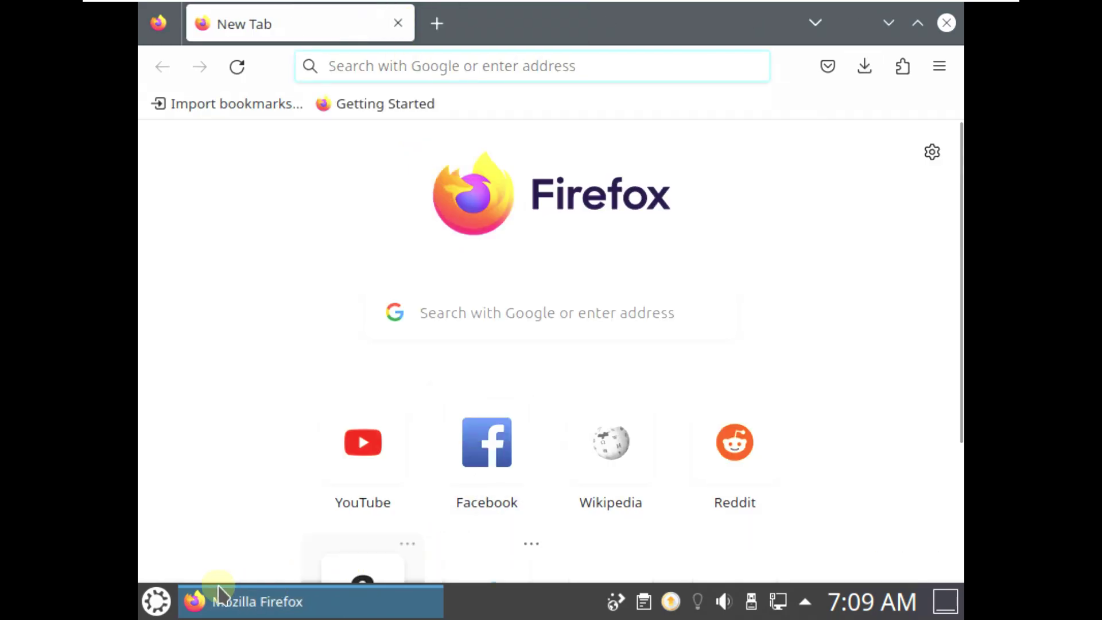
pyautogui.click(156, 599)
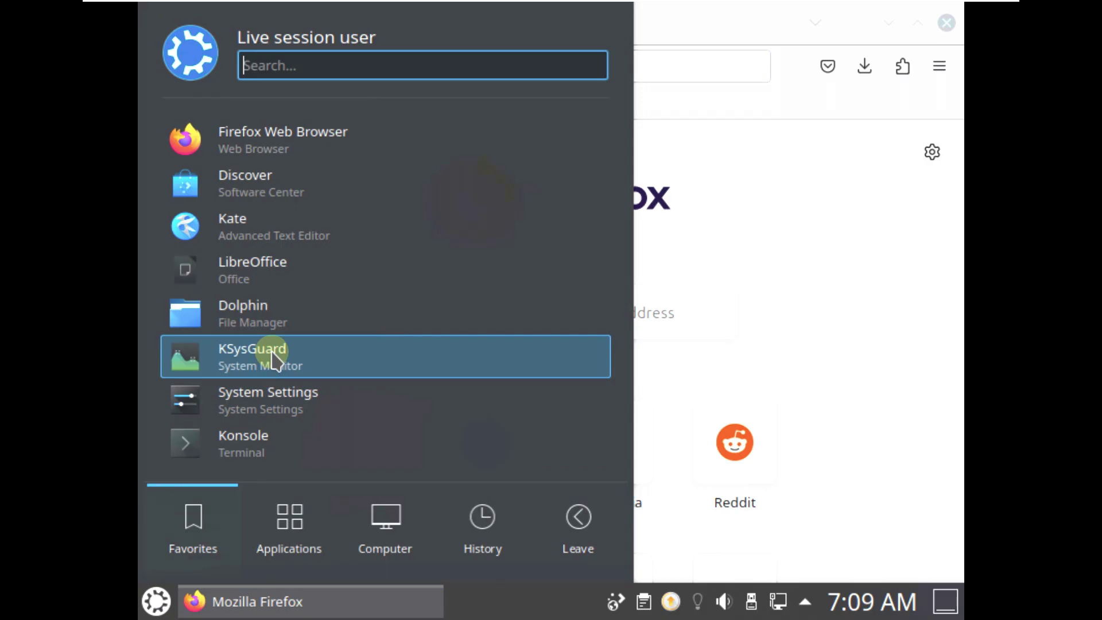
pyautogui.moveTo(288, 506)
pyautogui.scroll(-2, 296, 356)
pyautogui.click(788, 159)
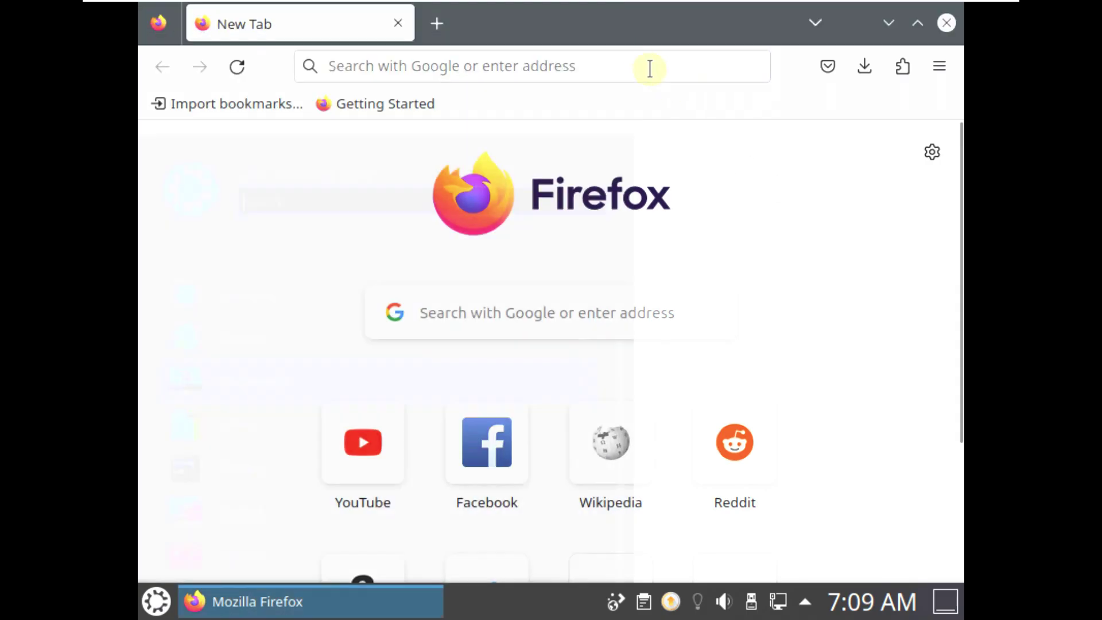
# Go to youtube.com/9to5linux and look over the 9to5Linux channel's home page
pyautogui.click(650, 67)
pyautogui.write('y')
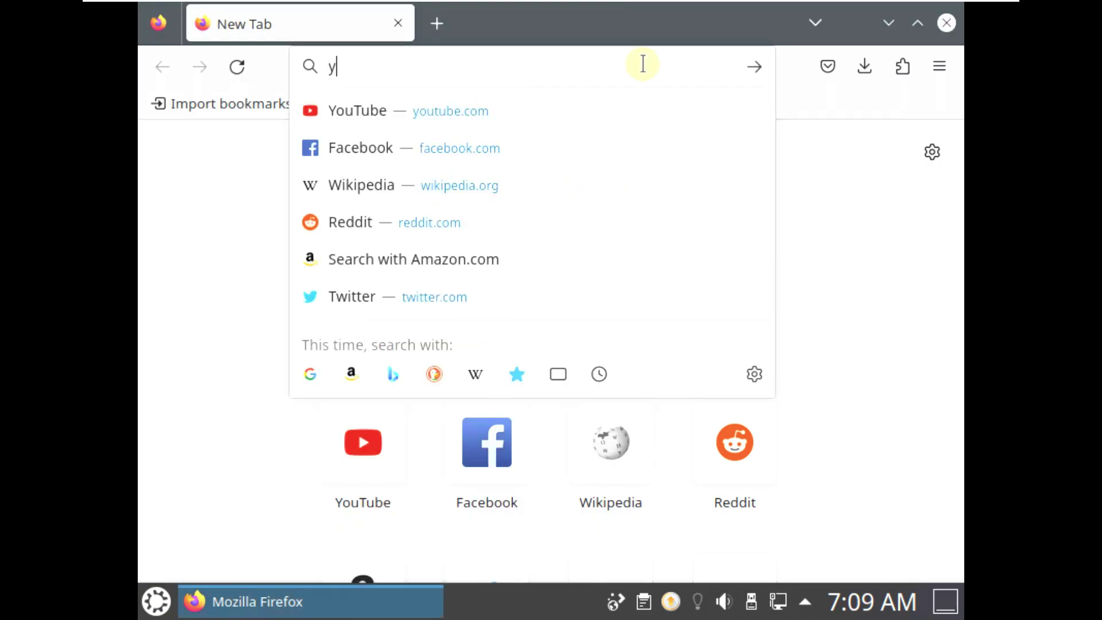
pyautogui.write('outub')
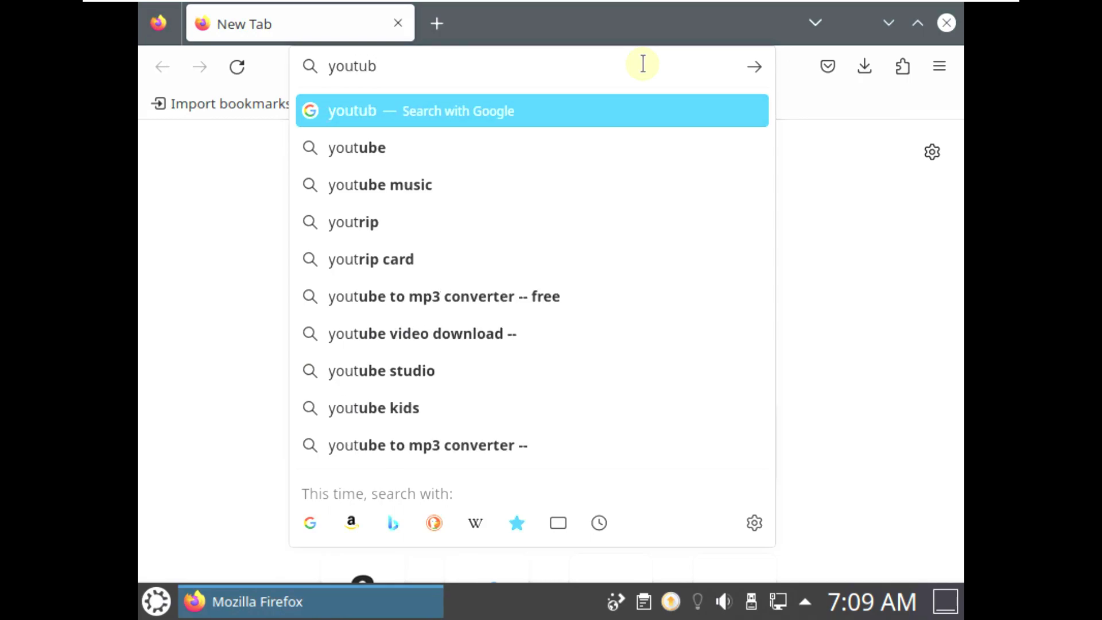
pyautogui.write('e.cm')
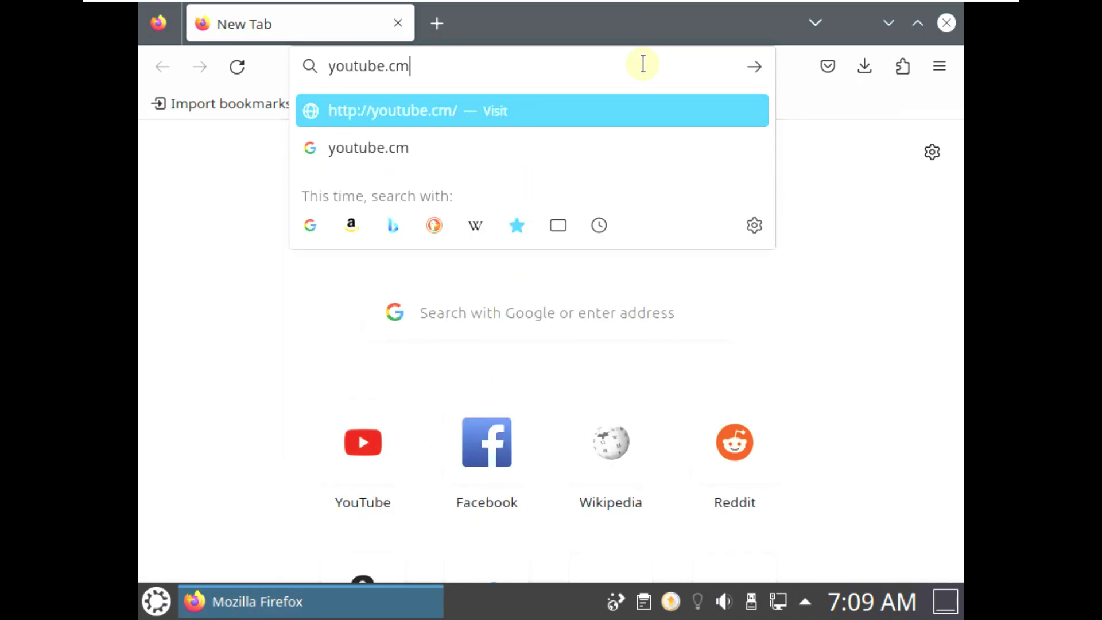
pyautogui.press('BackSpace')
pyautogui.write('om/')
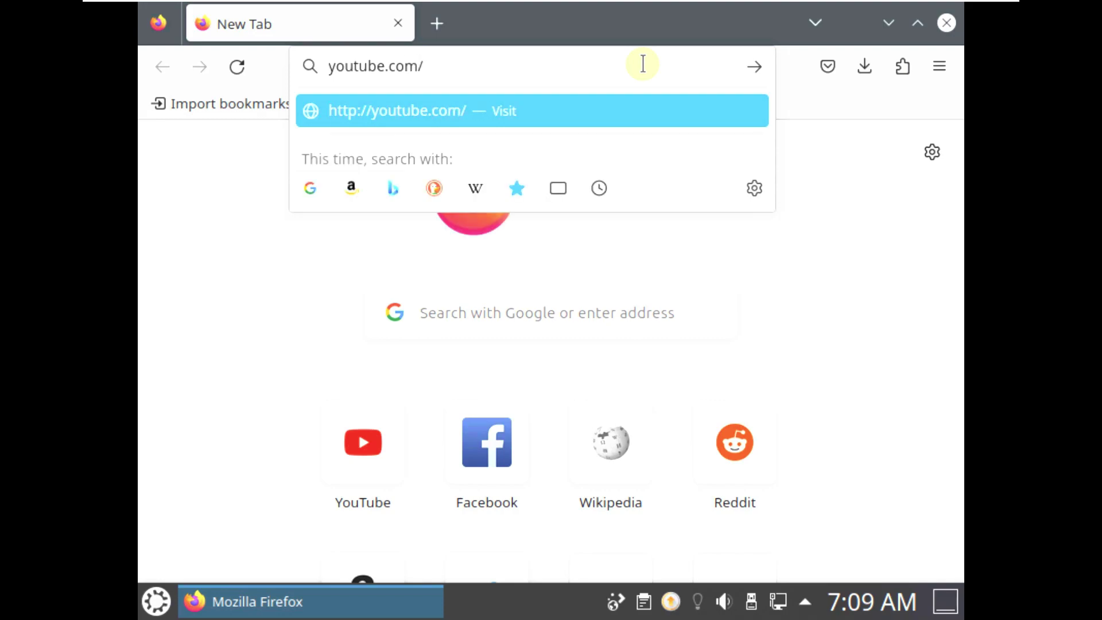
pyautogui.write('9to5linux')
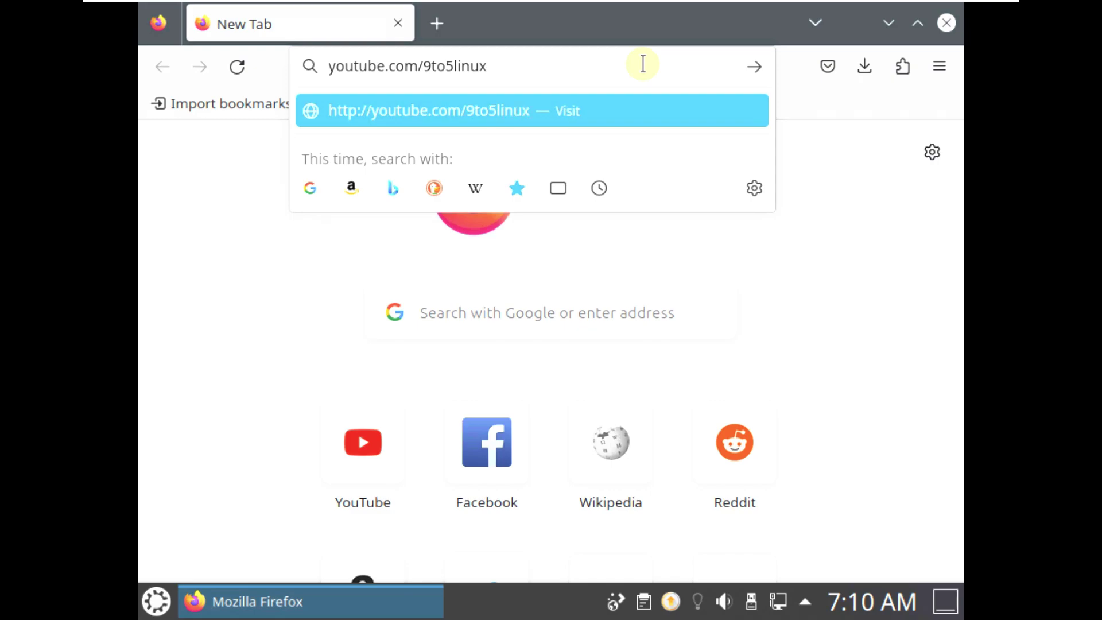
pyautogui.press('Return')
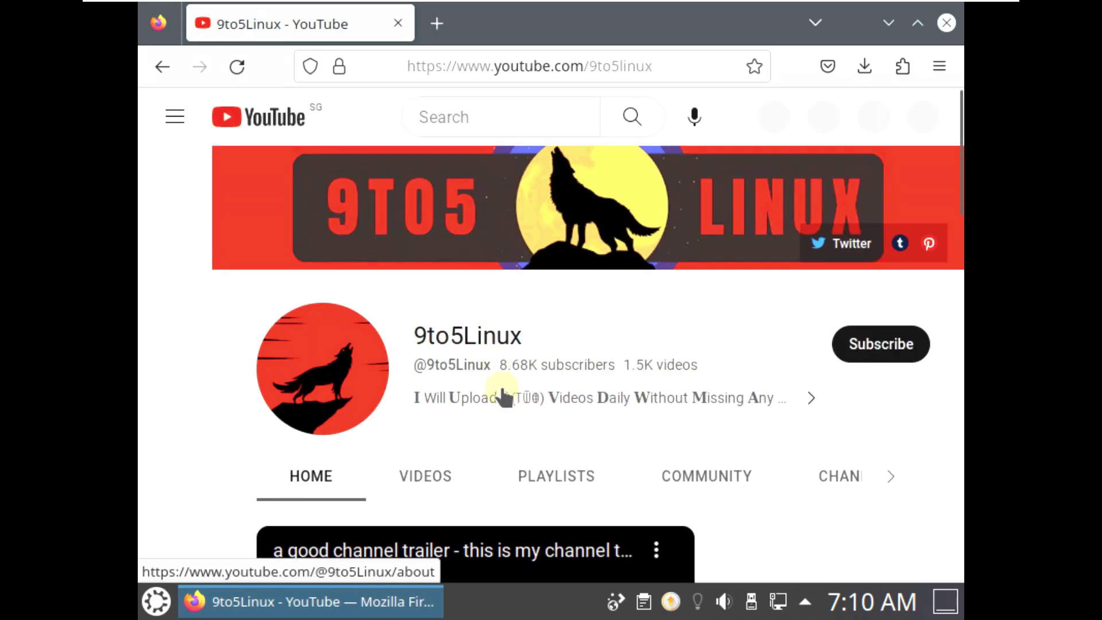
pyautogui.scroll(-5, 502, 390)
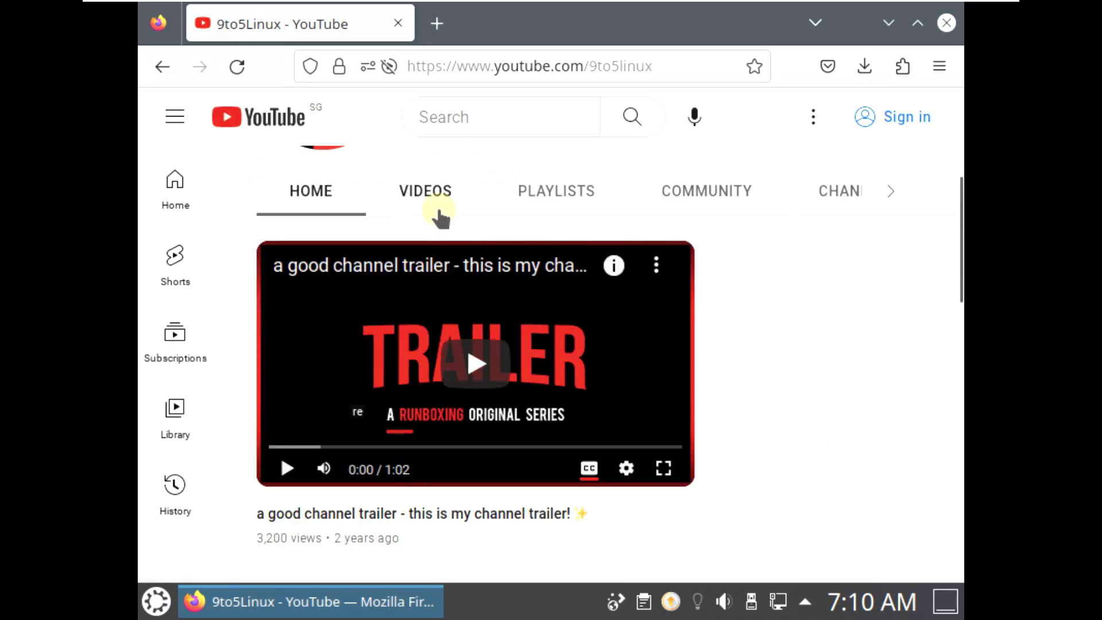
pyautogui.scroll(5, 439, 211)
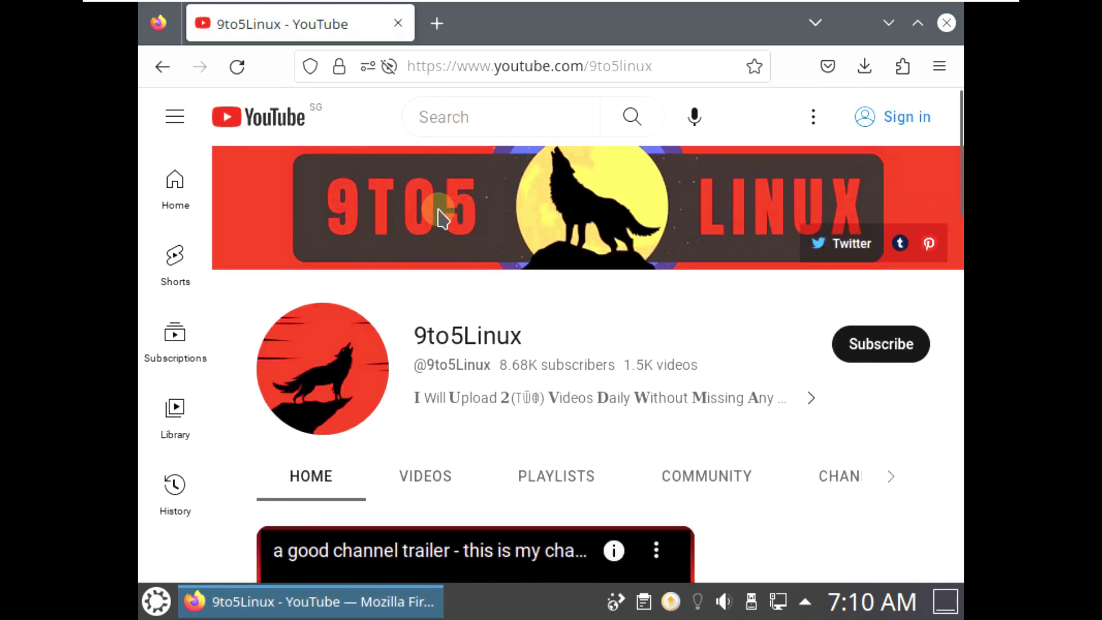
pyautogui.scroll(-3, 550, 118)
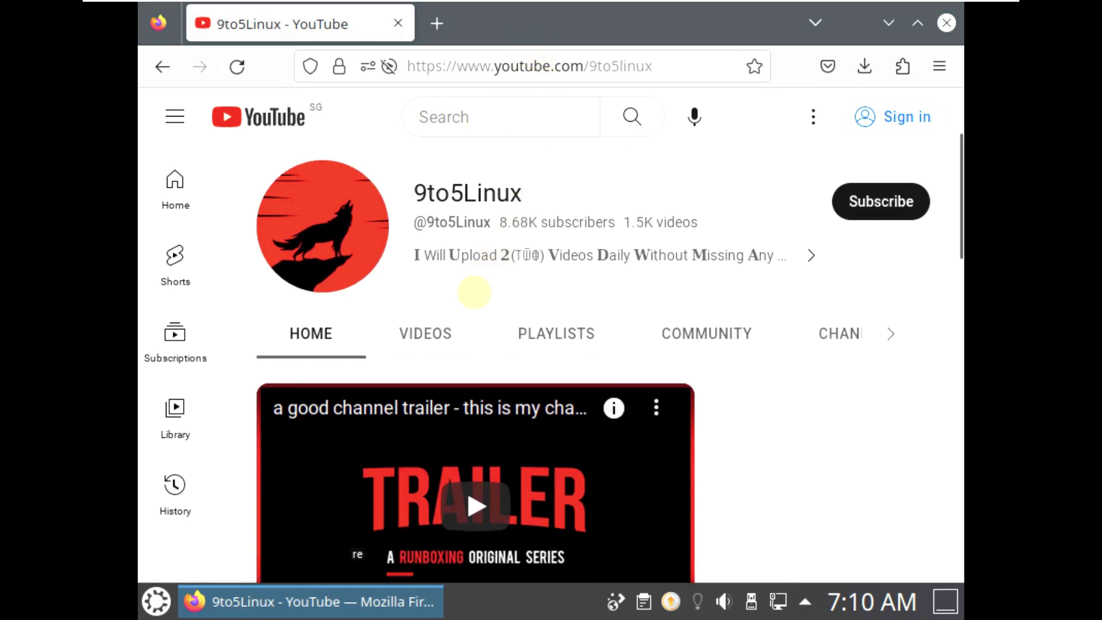